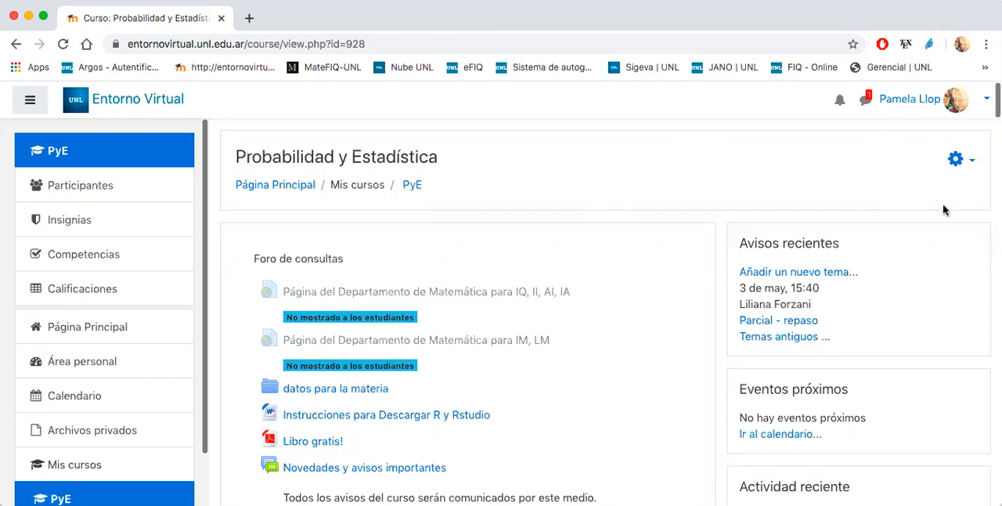
# - Open the question bank categories of the Probabilidad y Estadística course through the full course administration page
pyautogui.click(956, 161)
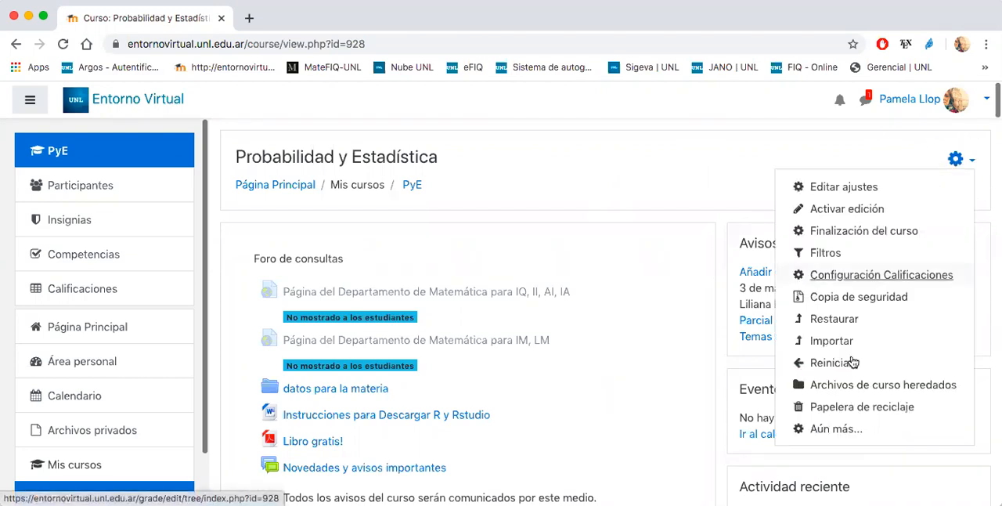
pyautogui.click(828, 431)
pyautogui.scroll(-3, 341, 327)
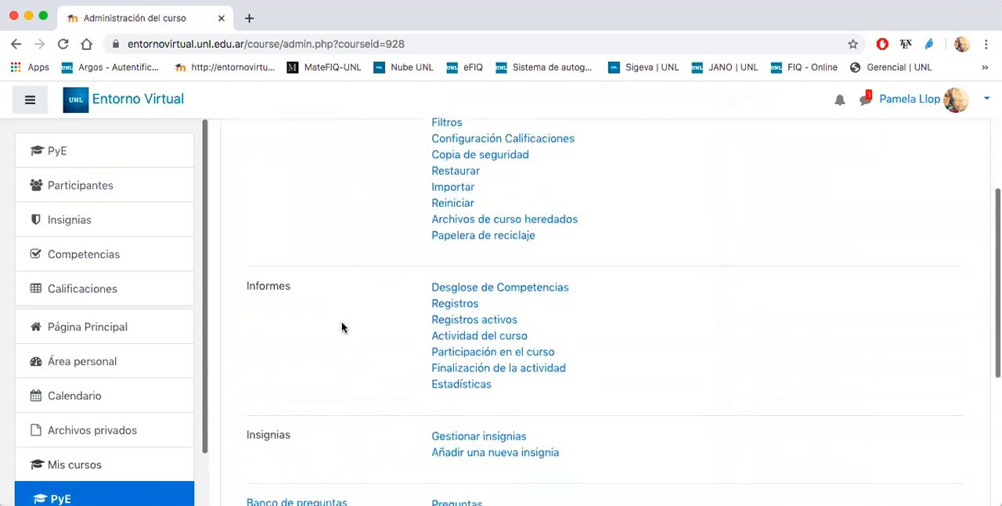
pyautogui.scroll(-3, 341, 327)
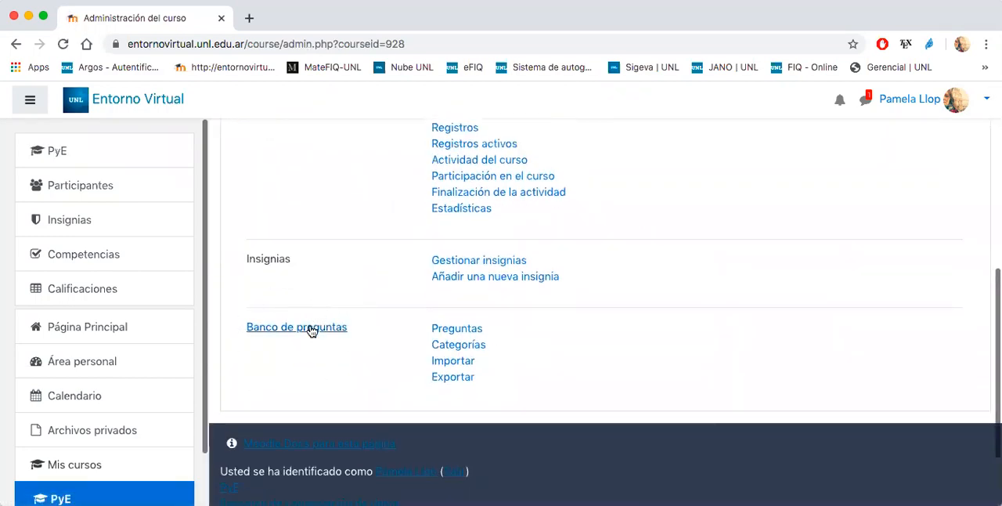
pyautogui.click(310, 328)
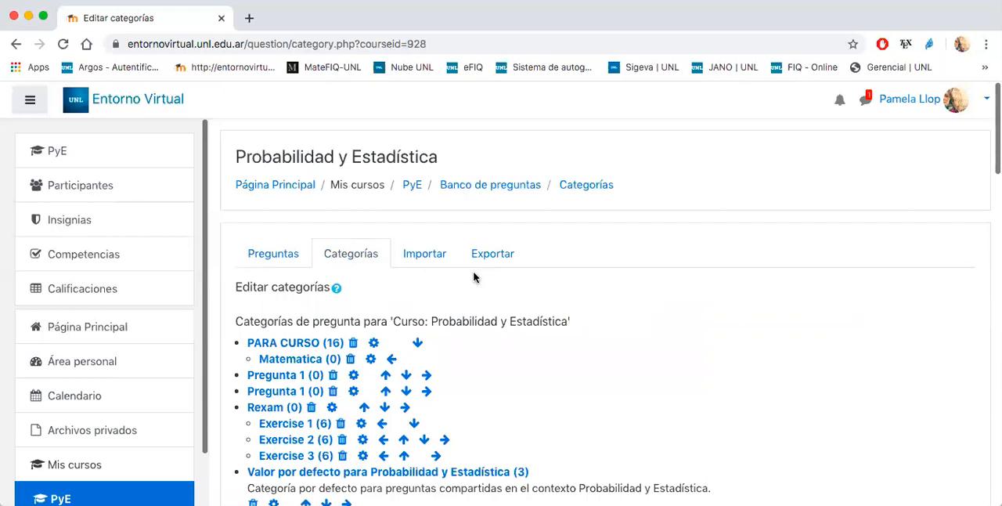
# - Add a question category named Cuestionario with Top for Probabilidad y Estadística as its parent category
pyautogui.scroll(-5, 600, 255)
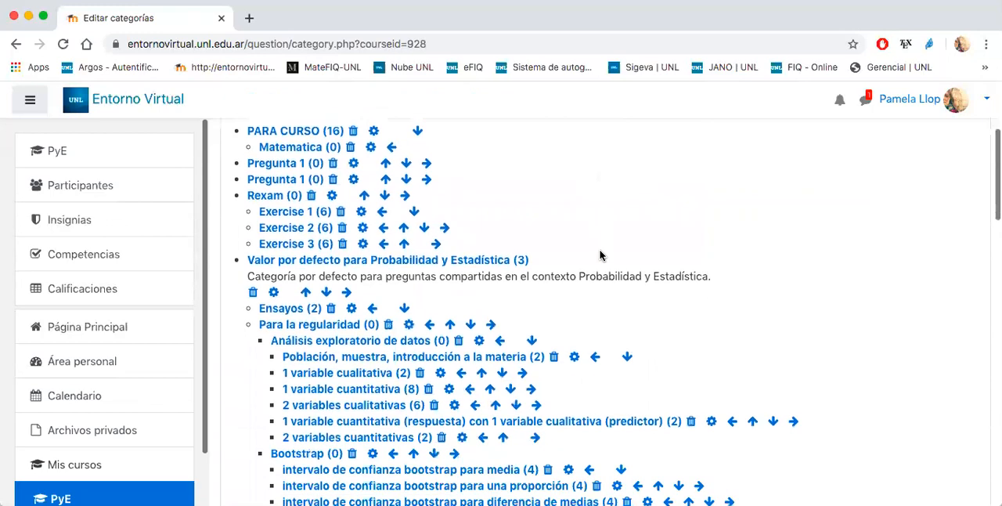
pyautogui.scroll(-2, 622, 277)
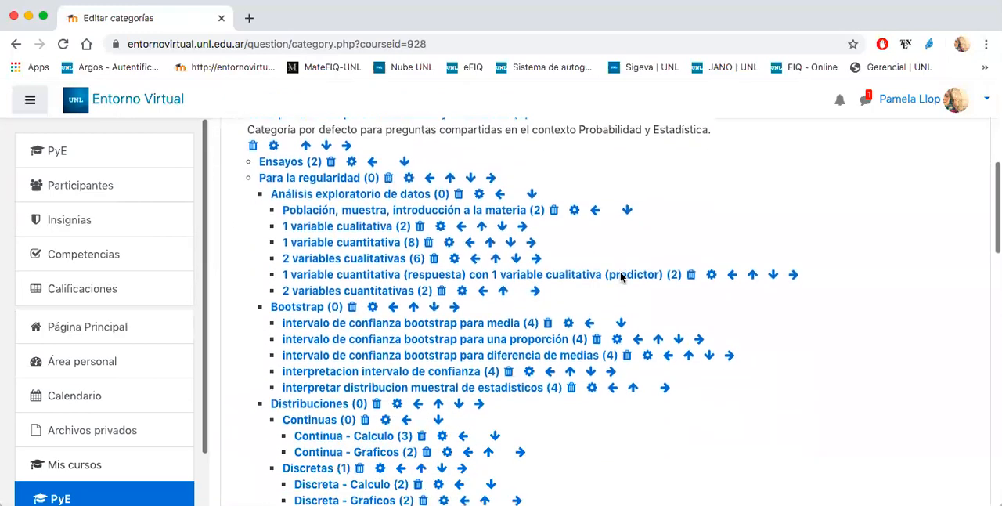
pyautogui.scroll(7, 621, 274)
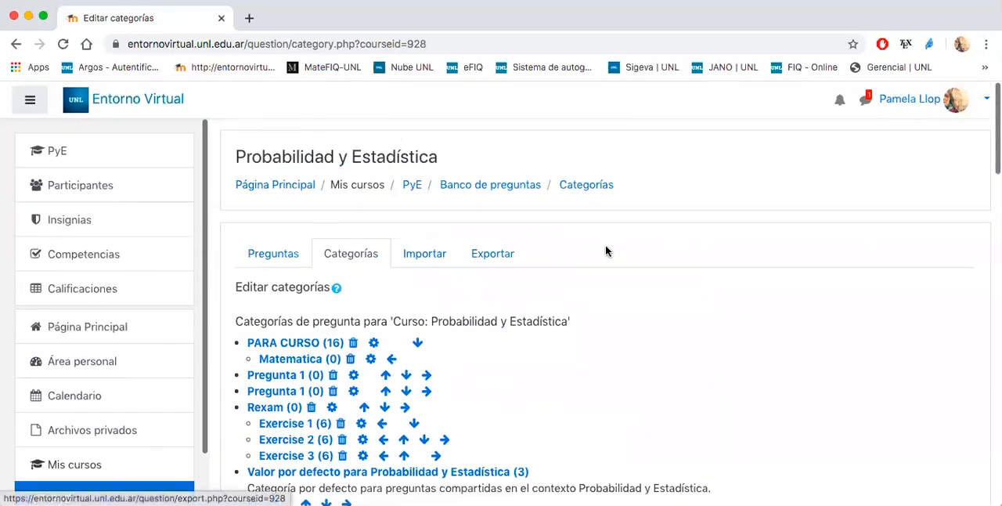
pyautogui.scroll(-10, 605, 249)
pyautogui.scroll(-9, 606, 251)
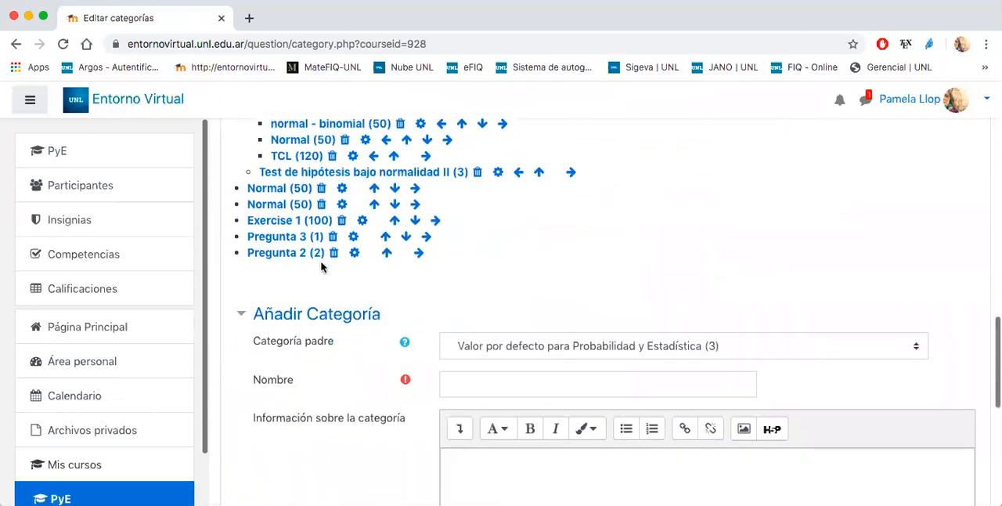
pyautogui.click(508, 347)
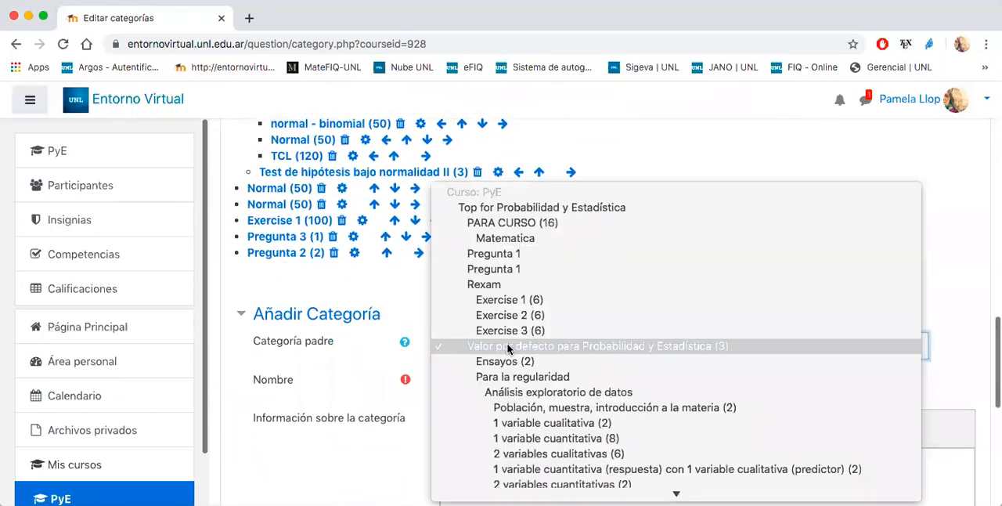
pyautogui.click(524, 210)
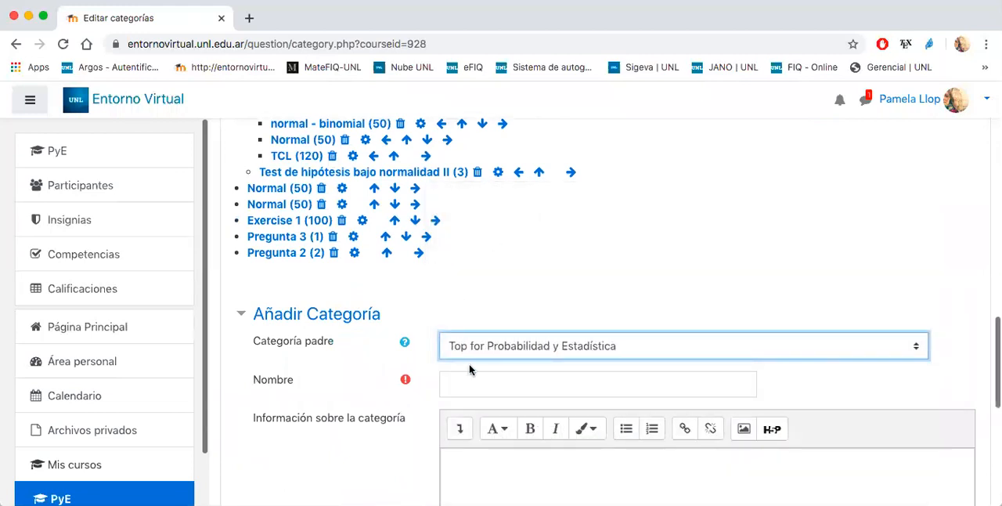
pyautogui.click(465, 389)
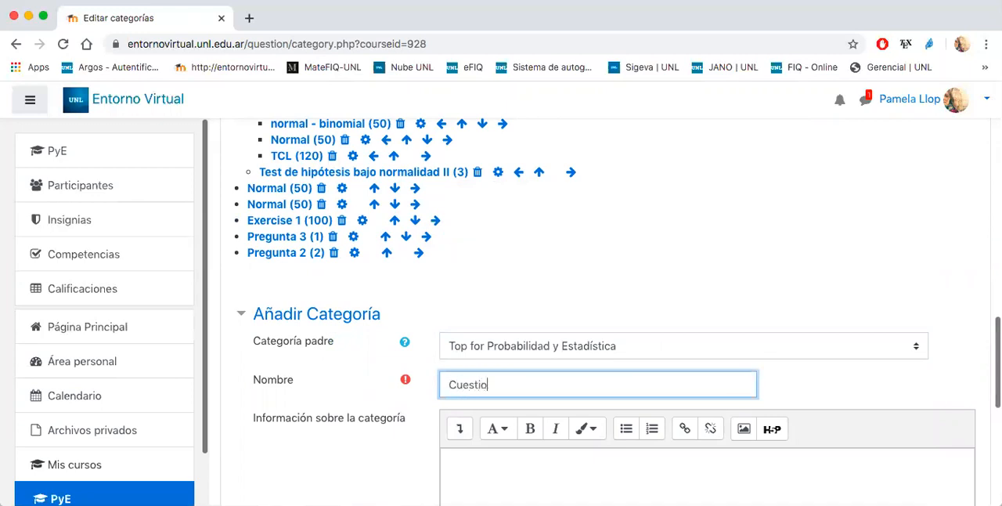
pyautogui.scroll(-5, 350, 409)
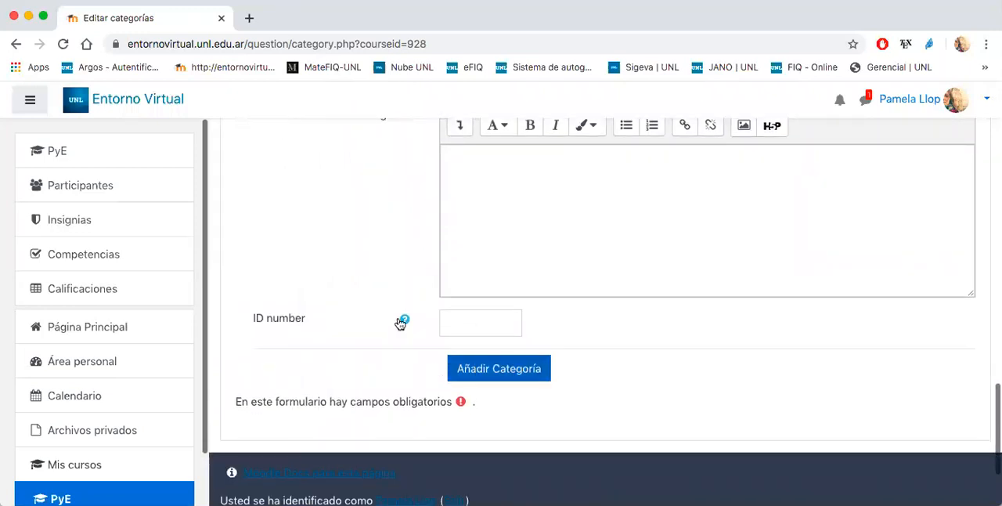
pyautogui.click(461, 361)
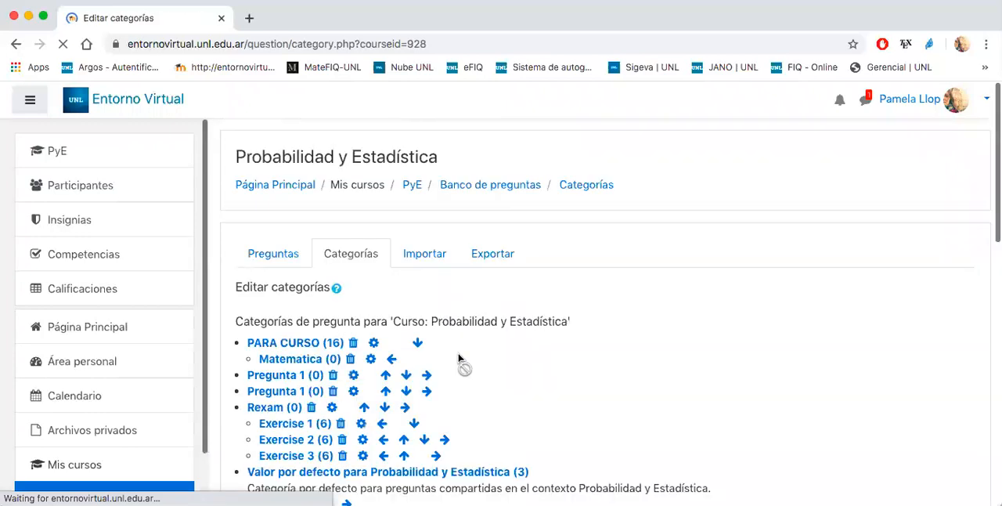
# - Add a question category named Pregunta 1 with Cuestionario as its parent category
pyautogui.scroll(-10, 503, 338)
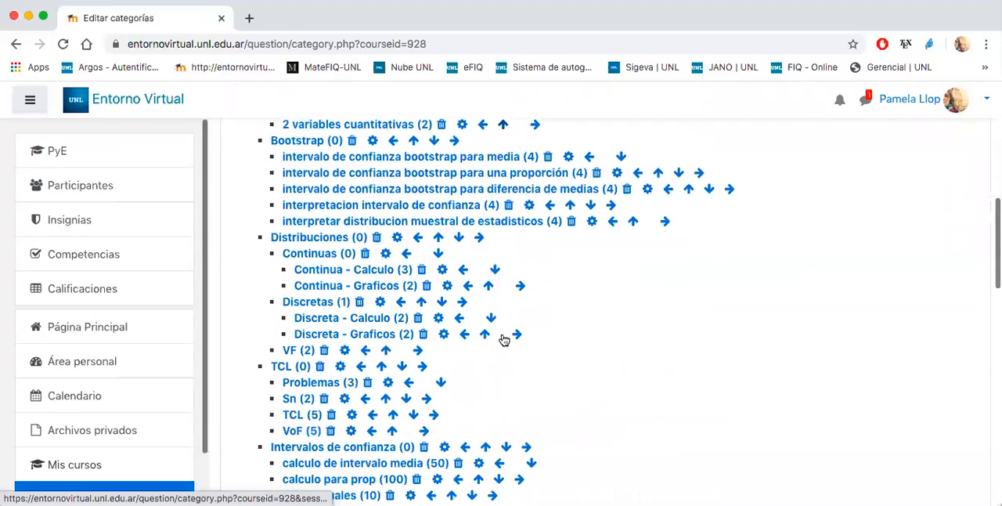
pyautogui.scroll(-2, 503, 339)
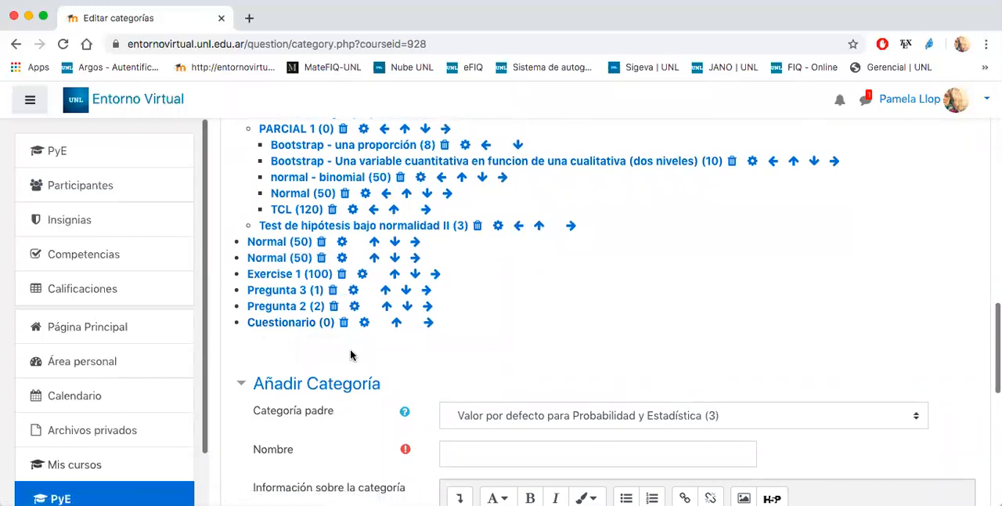
pyautogui.click(496, 416)
pyautogui.scroll(-10, 497, 418)
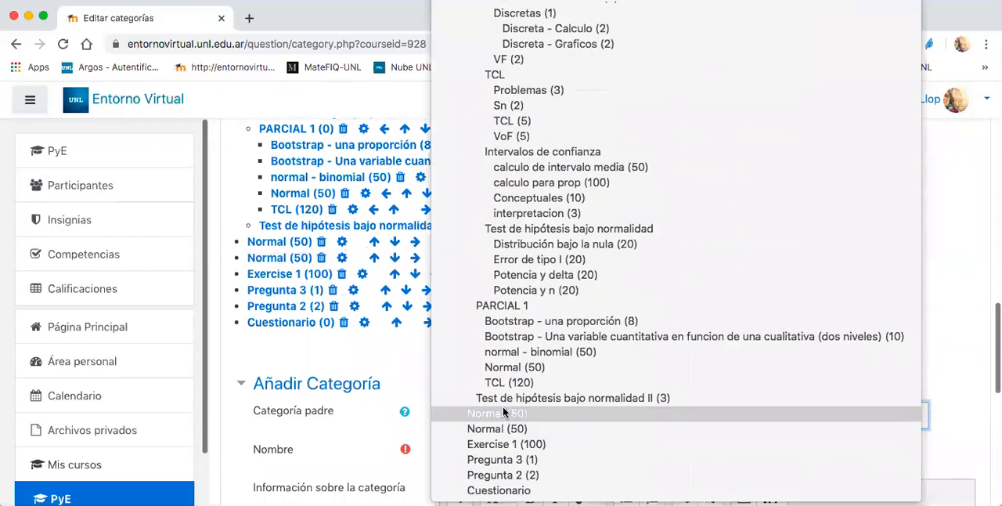
pyautogui.click(494, 490)
pyautogui.click(478, 453)
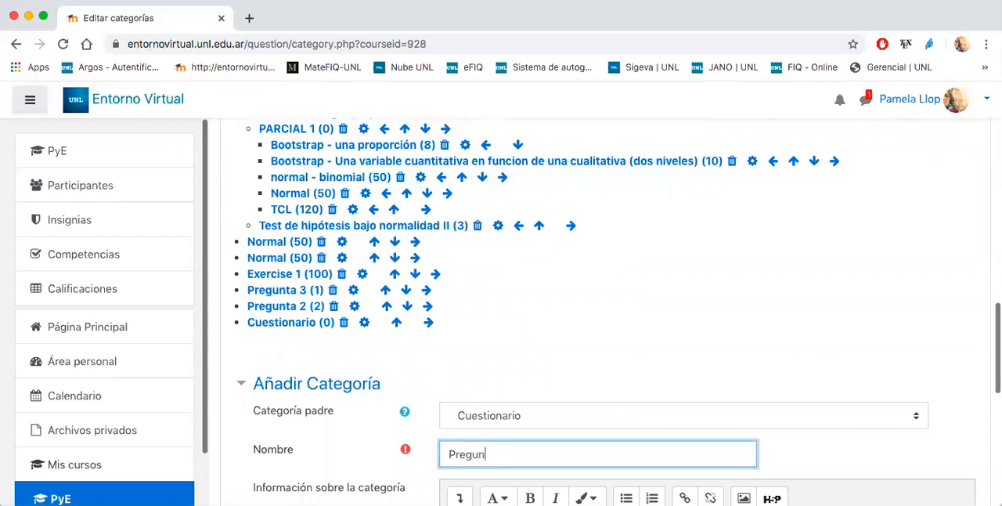
pyautogui.scroll(-5, 496, 375)
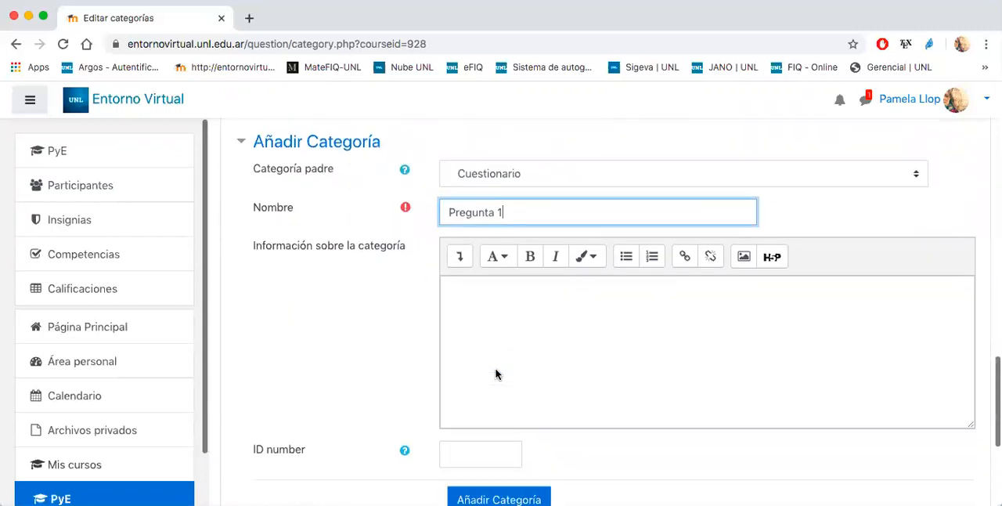
pyautogui.click(480, 464)
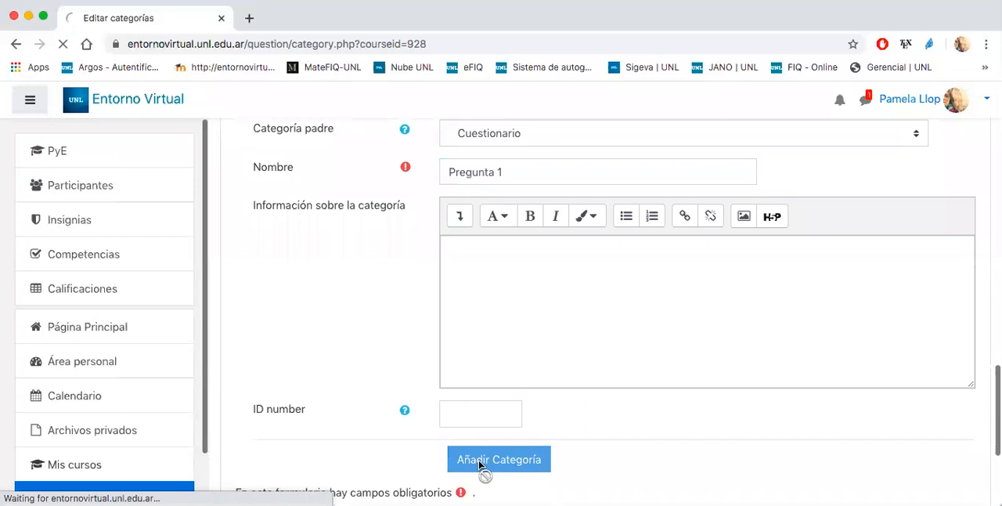
# - Move the top-level Pregunta 3 category down the list until it sits below Cuestionario
pyautogui.scroll(-20, 480, 344)
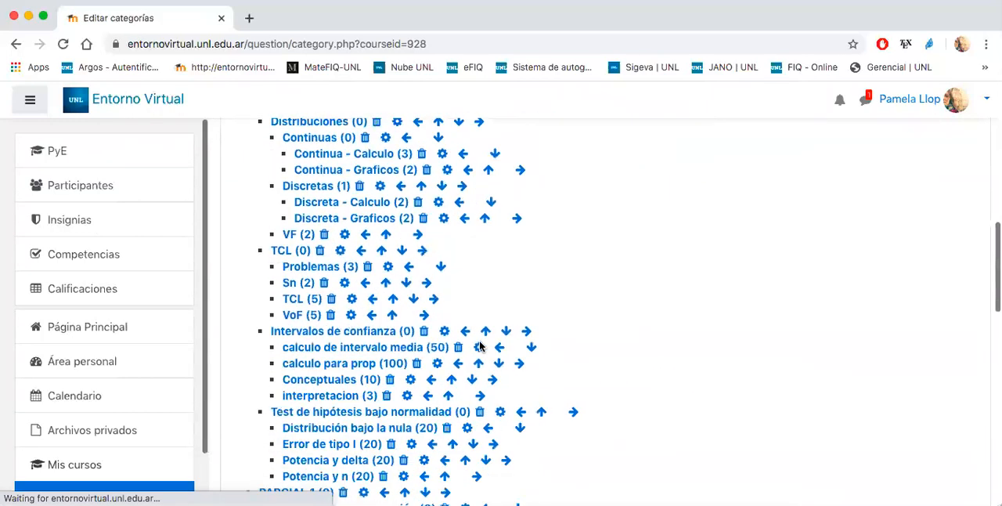
pyautogui.scroll(-5, 480, 344)
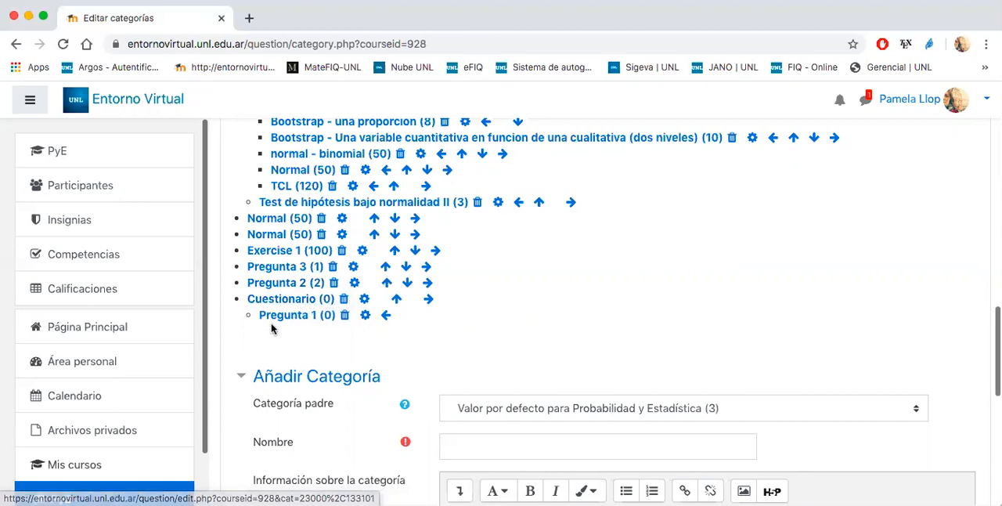
pyautogui.click(407, 270)
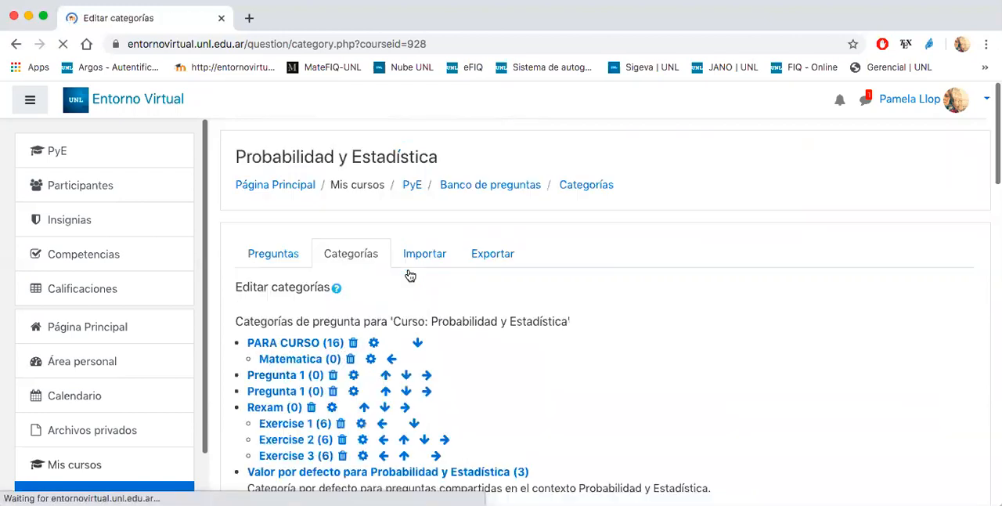
pyautogui.scroll(-2, 499, 327)
pyautogui.scroll(-15, 498, 329)
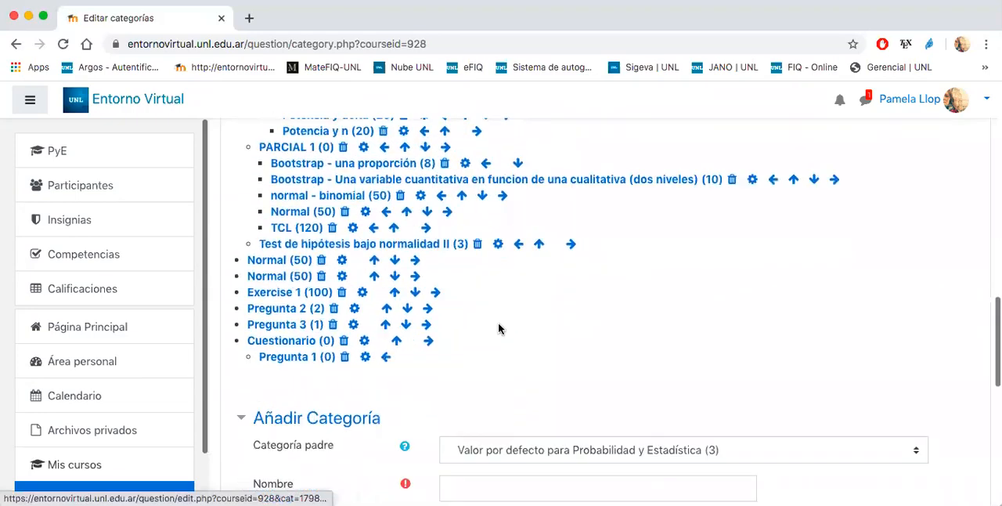
pyautogui.click(406, 213)
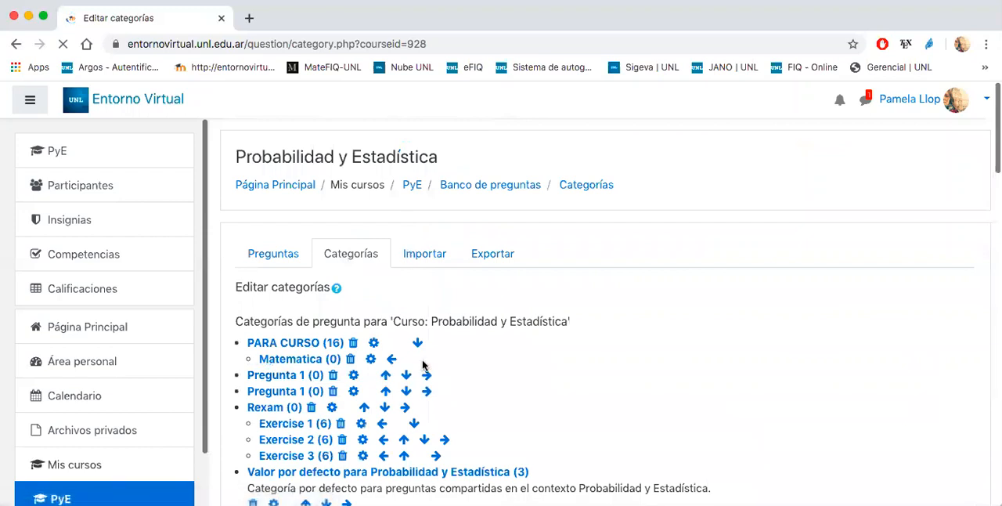
# - Move the top-level Pregunta 2 category down to directly below Cuestionario and its subcategory
pyautogui.scroll(-10, 425, 368)
pyautogui.scroll(-6, 423, 366)
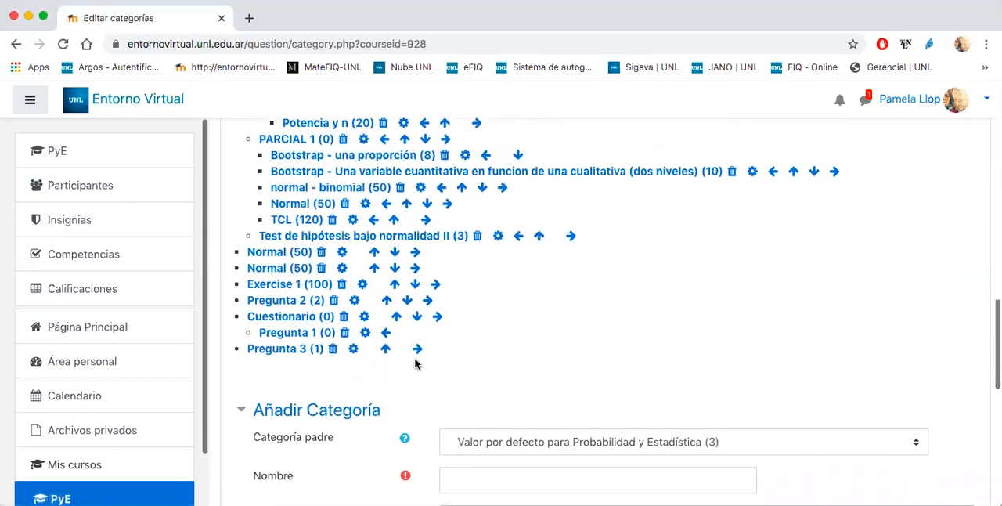
pyautogui.click(406, 301)
# - Nest the Pregunta 2 and Pregunta 3 categories one level deeper, as subcategories of Cuestionario
pyautogui.scroll(-12, 347, 321)
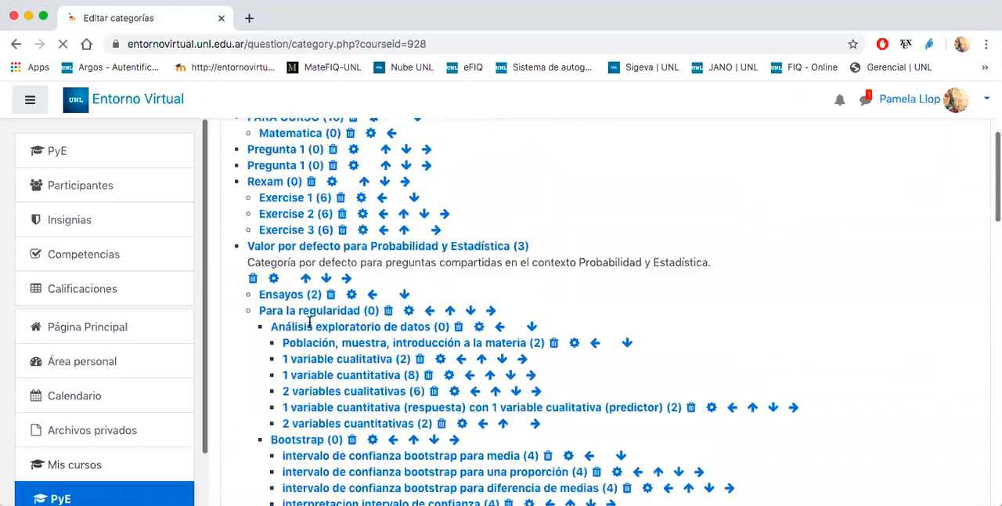
pyautogui.scroll(-8, 311, 326)
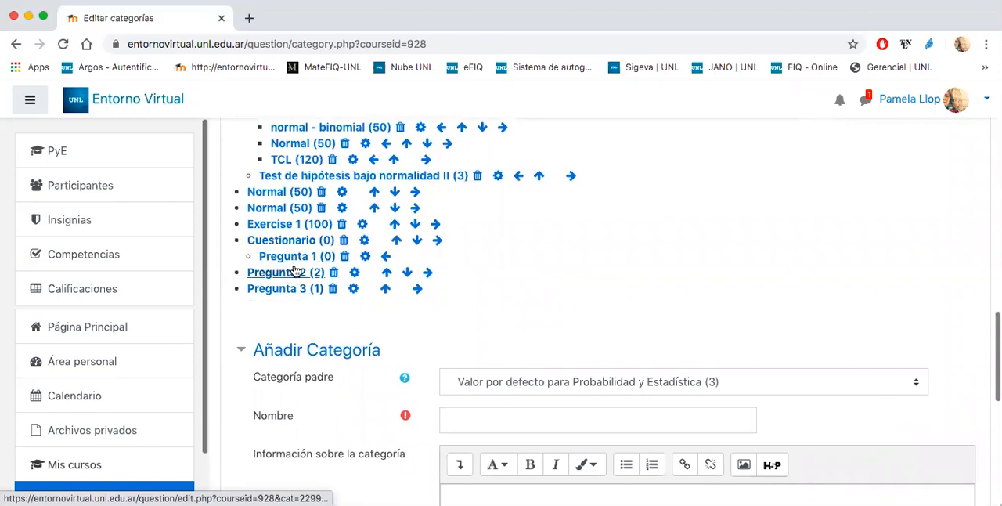
pyautogui.click(428, 273)
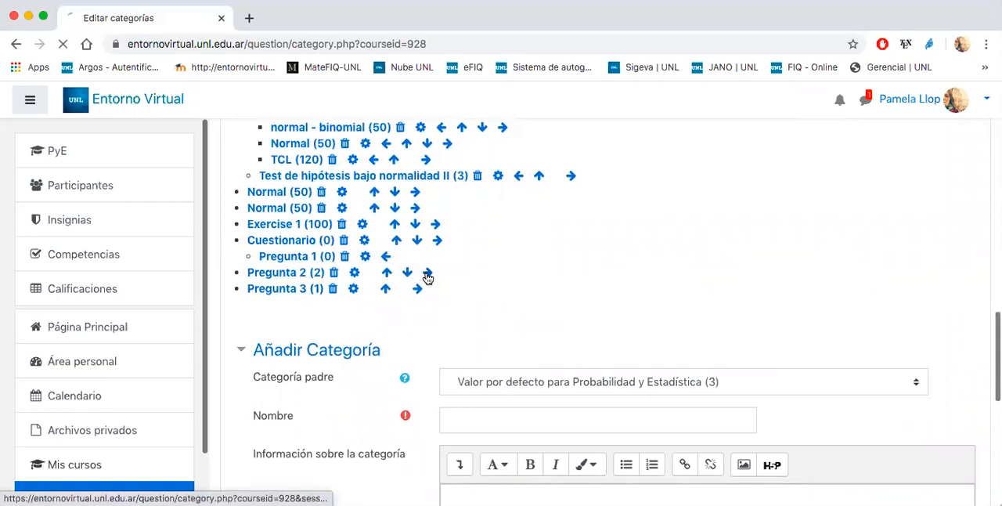
pyautogui.scroll(-20, 428, 279)
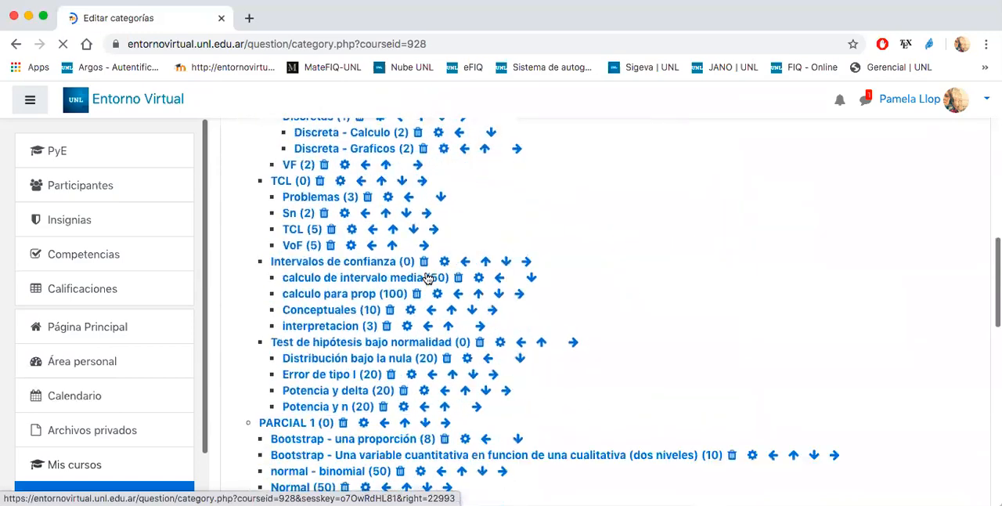
pyautogui.click(419, 271)
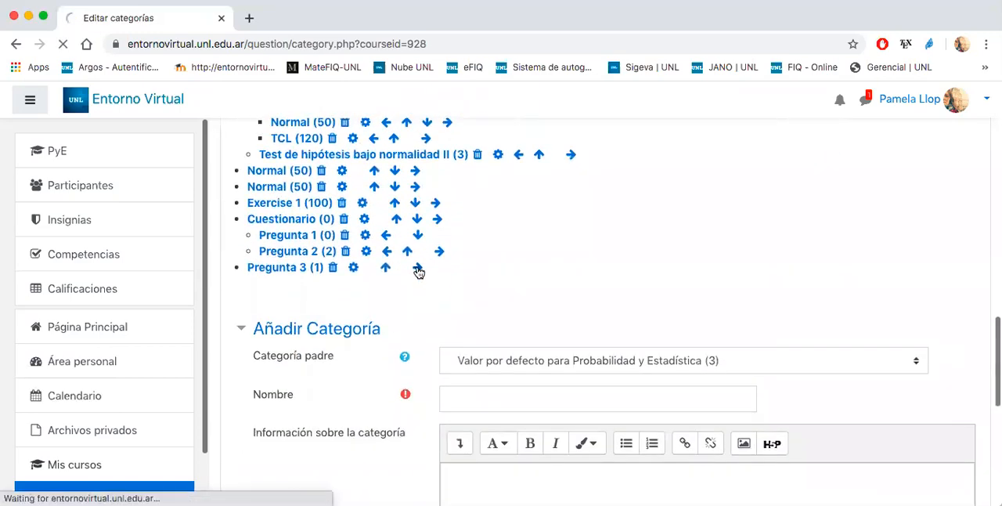
# - Open the Pregunta 2 subcategory of Cuestionario and review the questions stored in it
pyautogui.scroll(-5, 418, 270)
pyautogui.scroll(-15, 418, 273)
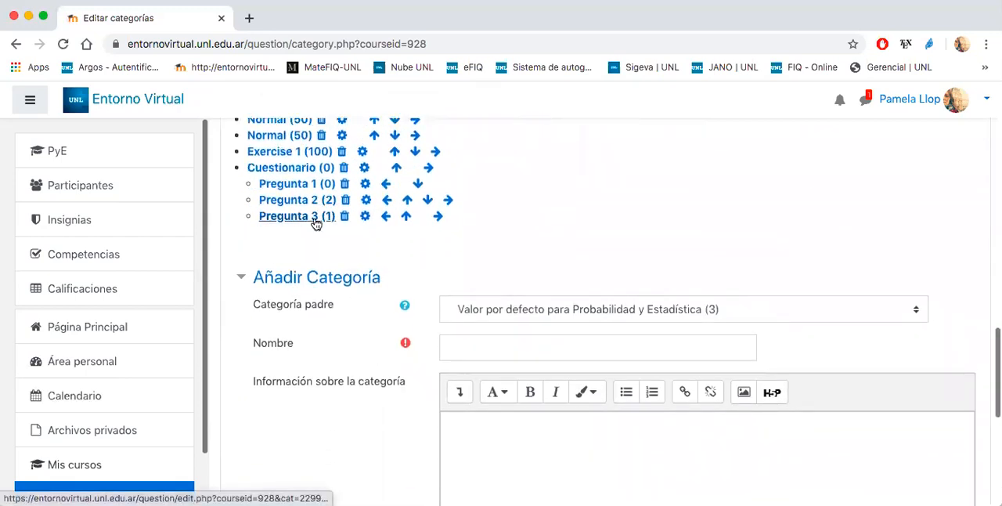
pyautogui.click(291, 202)
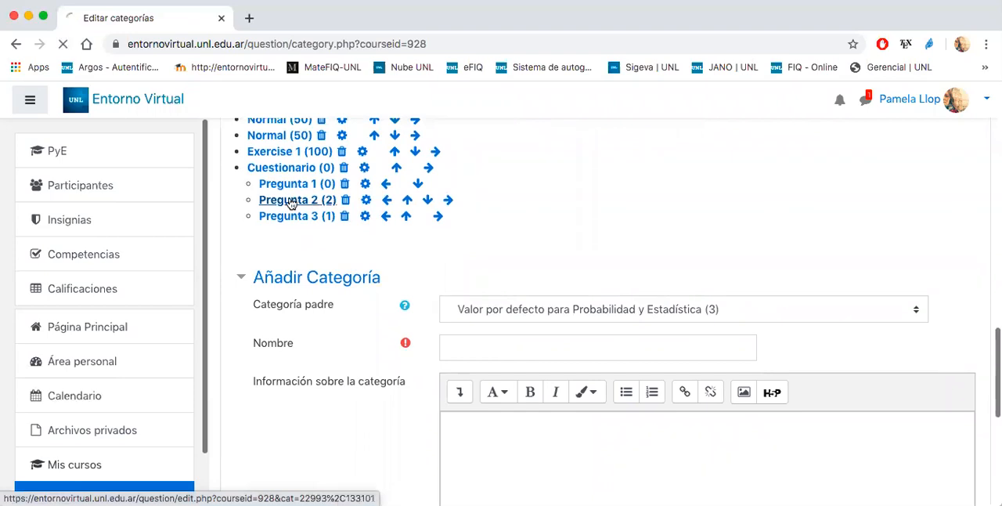
pyautogui.scroll(-3, 516, 324)
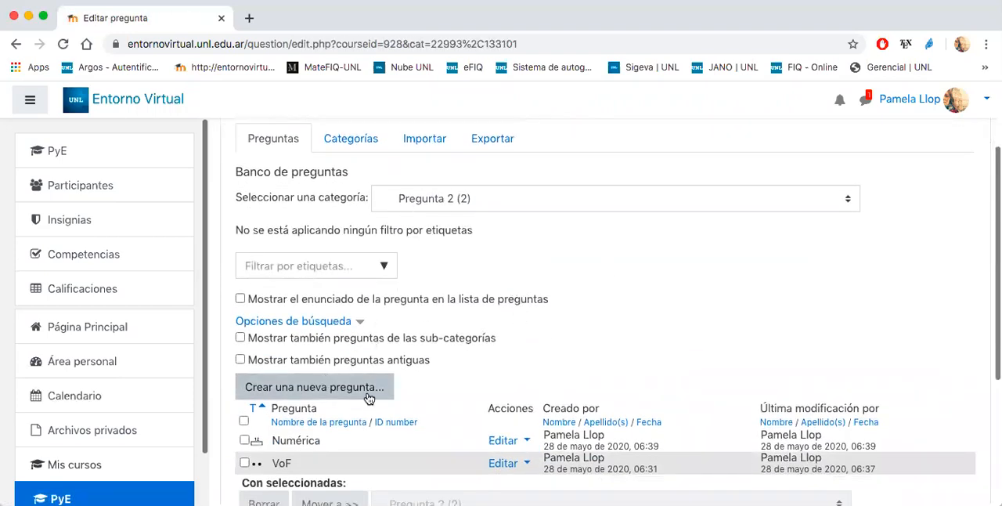
pyautogui.scroll(-2, 291, 381)
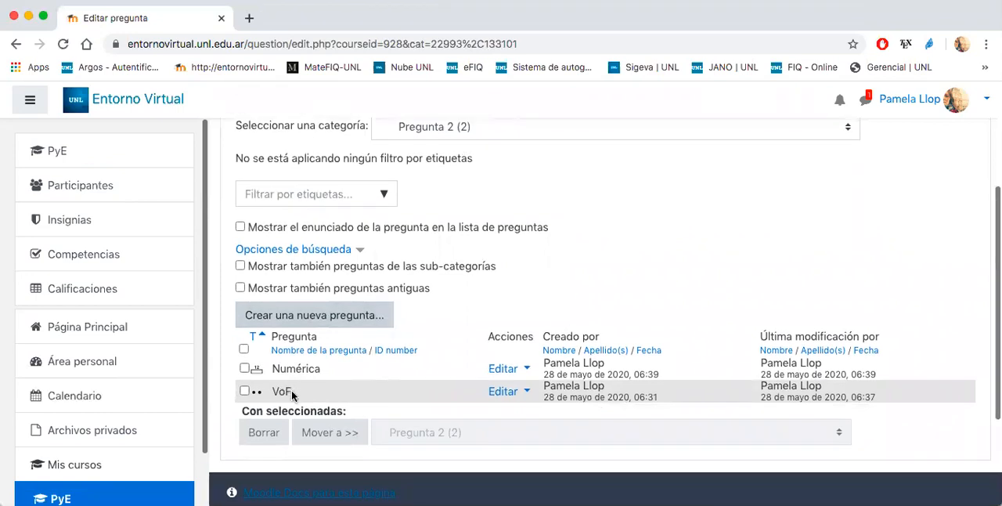
pyautogui.scroll(5, 295, 393)
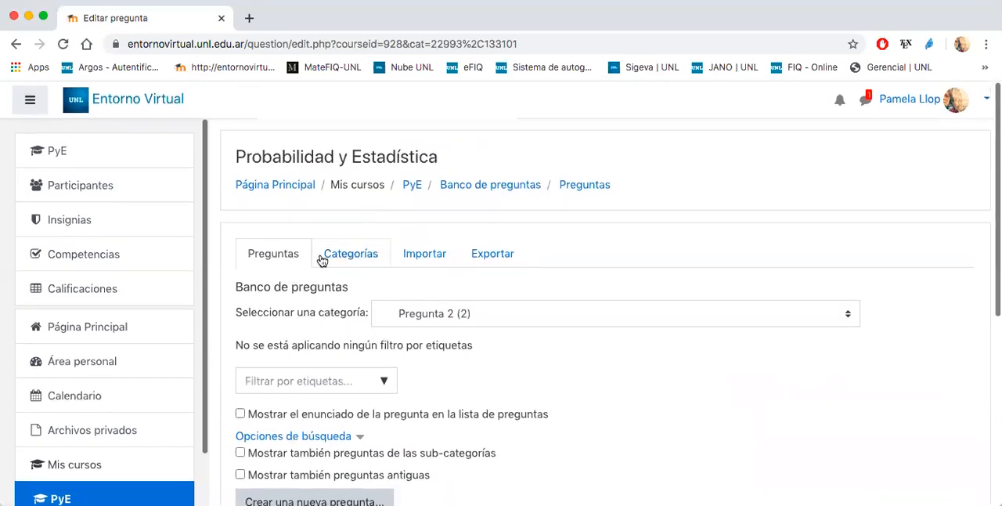
# - Return to the question categories and review the Cuestionario subcategories and the available parent categories
pyautogui.click(322, 258)
pyautogui.scroll(-10, 306, 300)
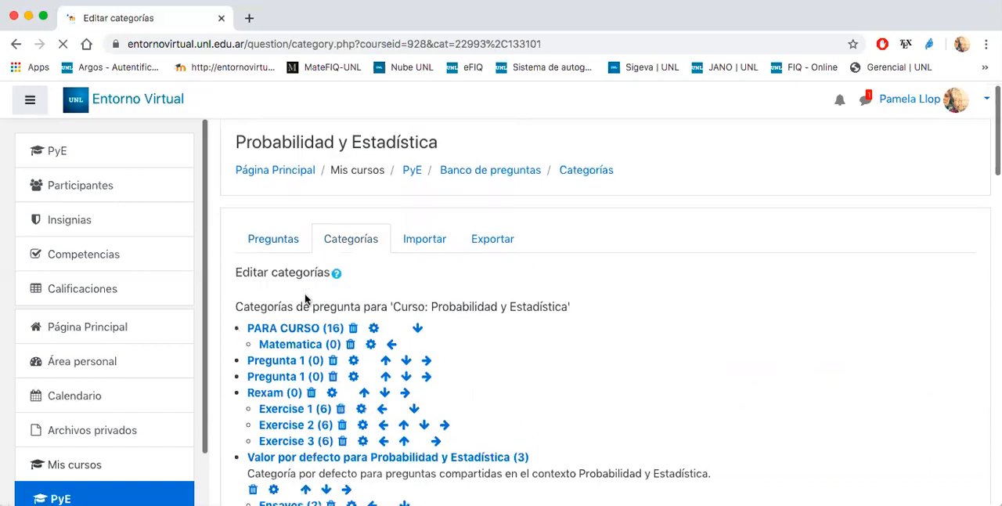
pyautogui.scroll(-15, 307, 300)
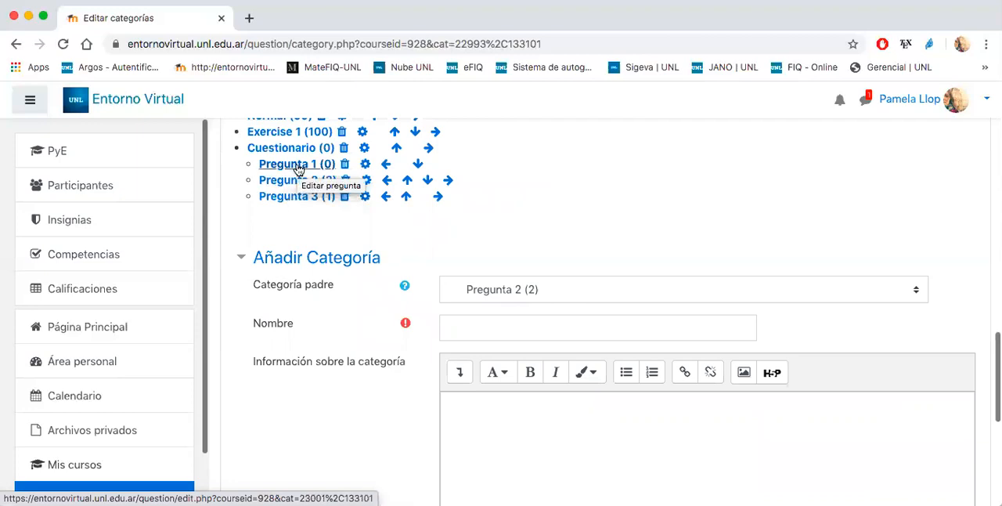
pyautogui.click(472, 288)
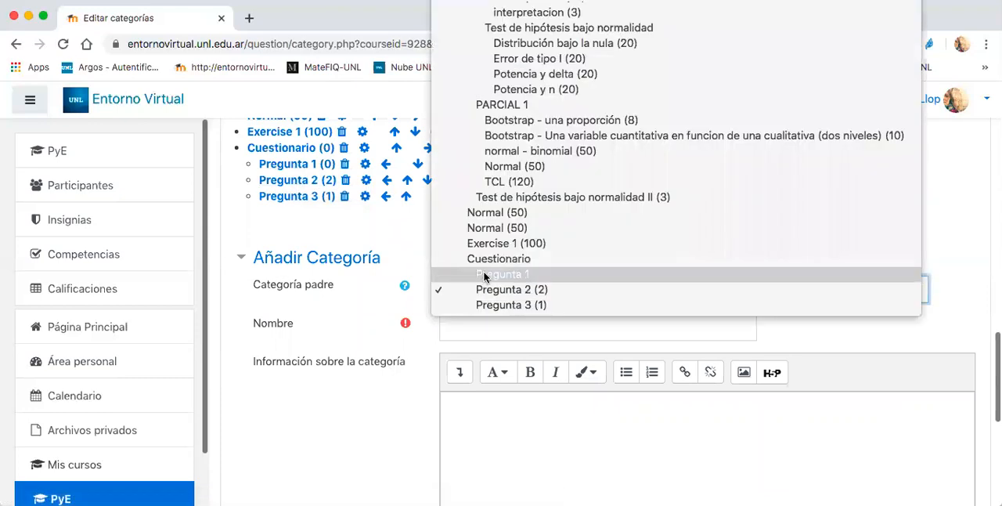
pyautogui.click(372, 226)
pyautogui.scroll(10, 287, 171)
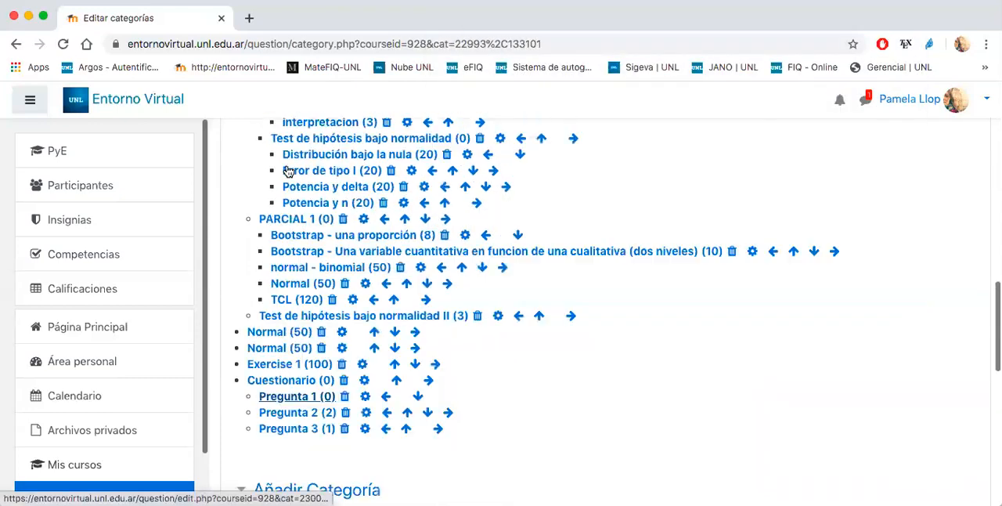
pyautogui.scroll(5, 287, 171)
# - Go back to the question list and start creating a new Opción múltiple question
pyautogui.click(264, 213)
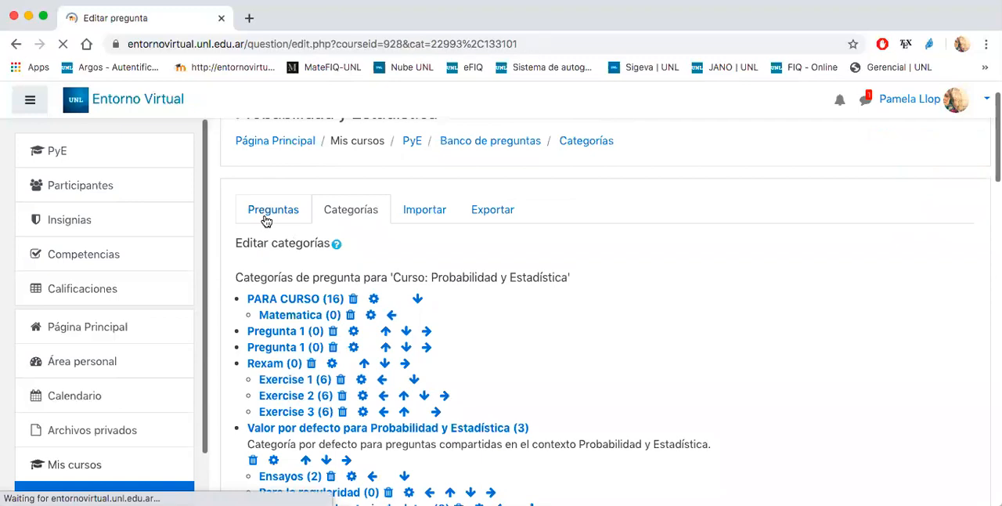
pyautogui.scroll(-5, 640, 255)
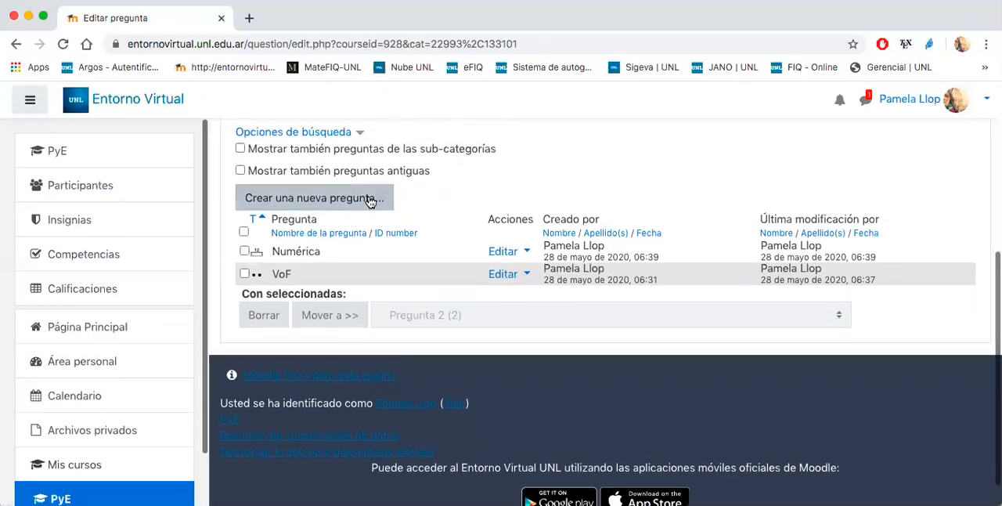
pyautogui.click(371, 201)
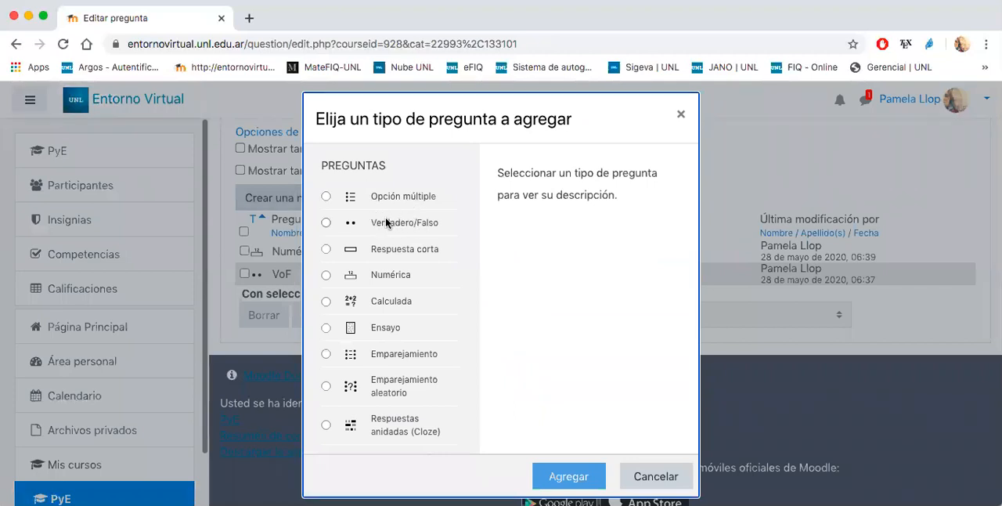
pyautogui.click(325, 197)
pyautogui.click(555, 483)
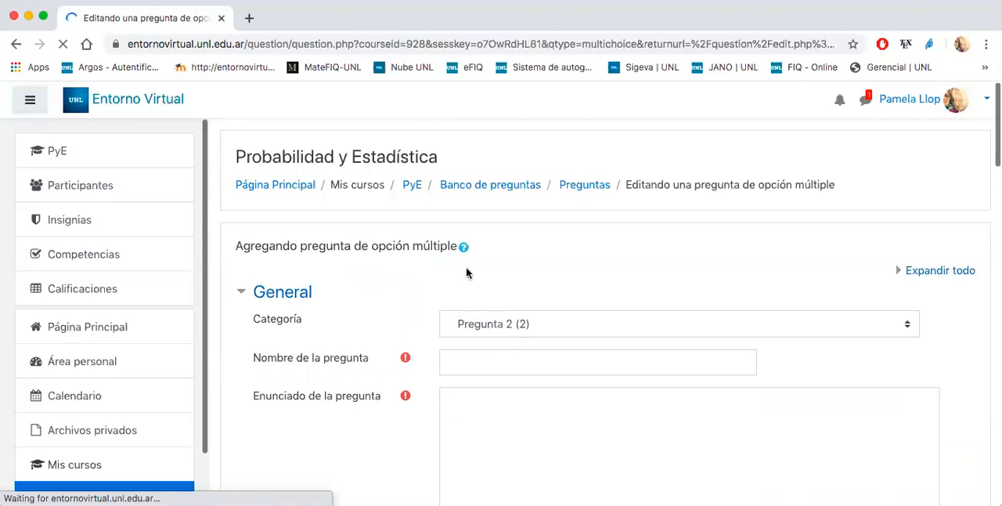
# - Assign the new question to the Pregunta 1 category under Cuestionario and name it "Opcion multiple"
pyautogui.click(483, 312)
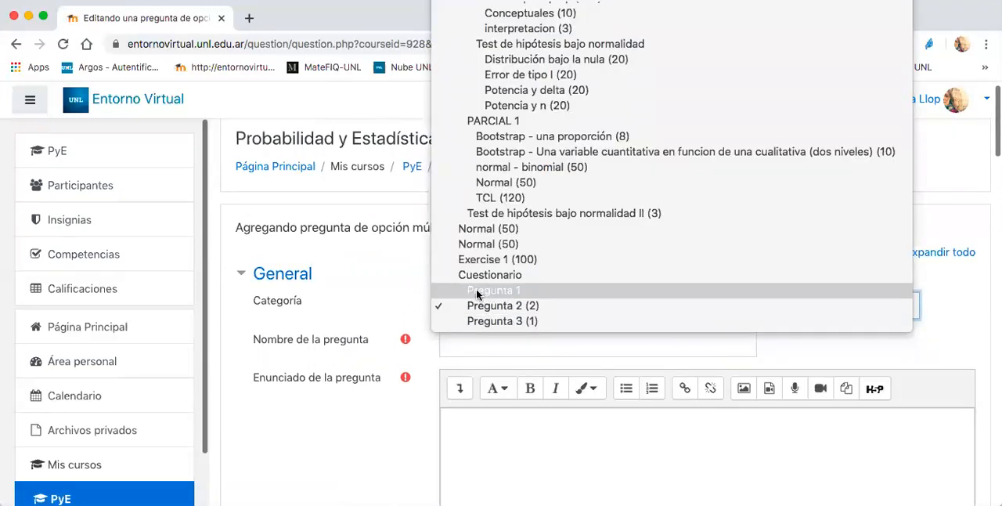
pyautogui.click(476, 290)
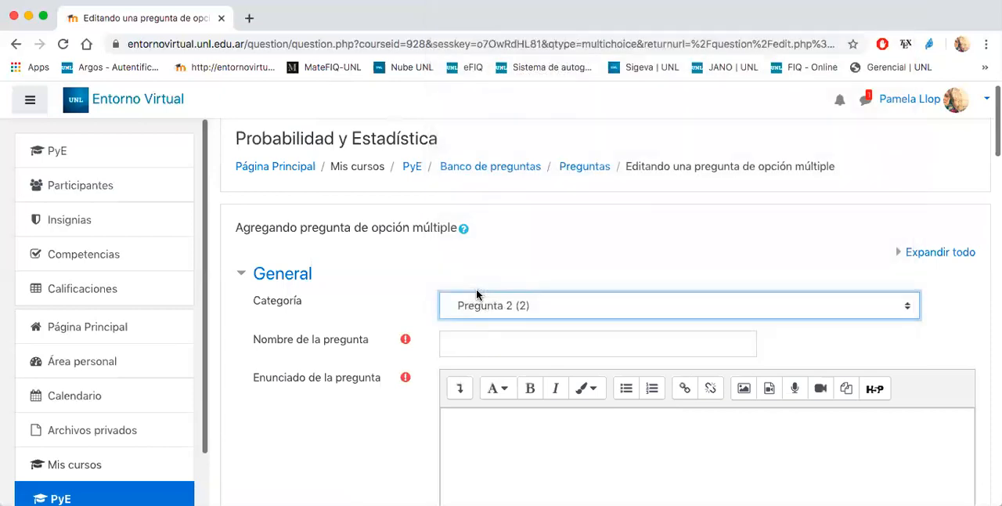
pyautogui.click(465, 341)
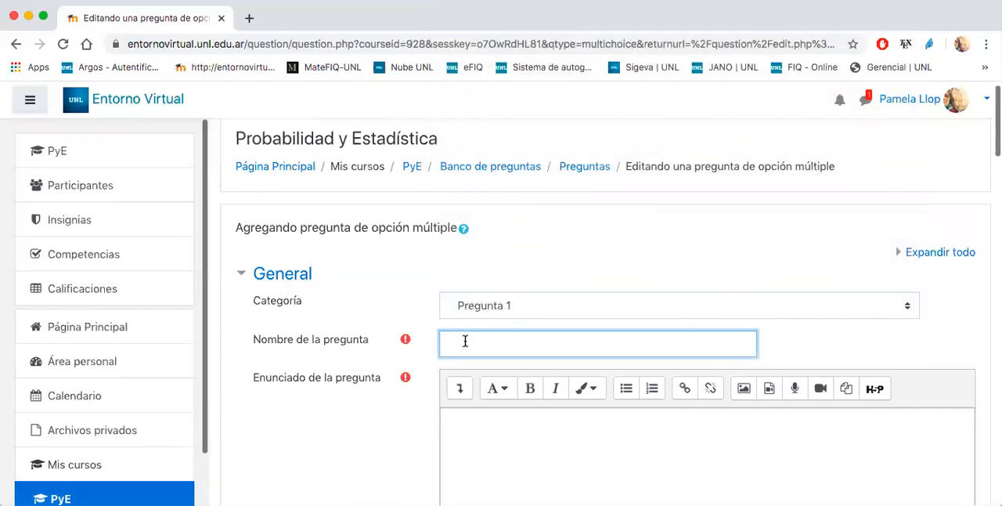
pyautogui.write('Opcion multiple')
# - Enter "Seleccione" as the question statement
pyautogui.click(469, 434)
pyautogui.scroll(-5, 468, 440)
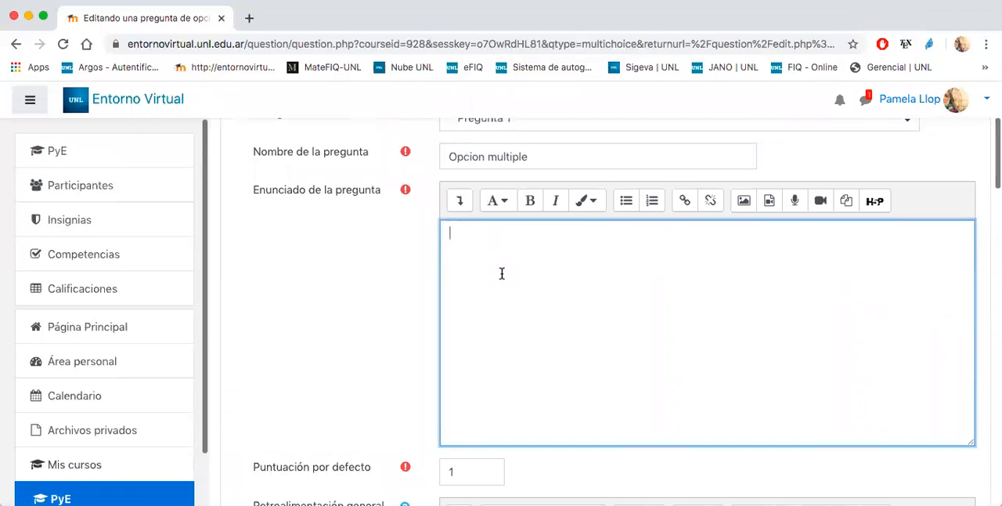
pyautogui.write('Seleccione')
# - Keep the question limited to Sólo una respuesta and set the numbering of the choices to Sin numeración
pyautogui.scroll(-8, 338, 351)
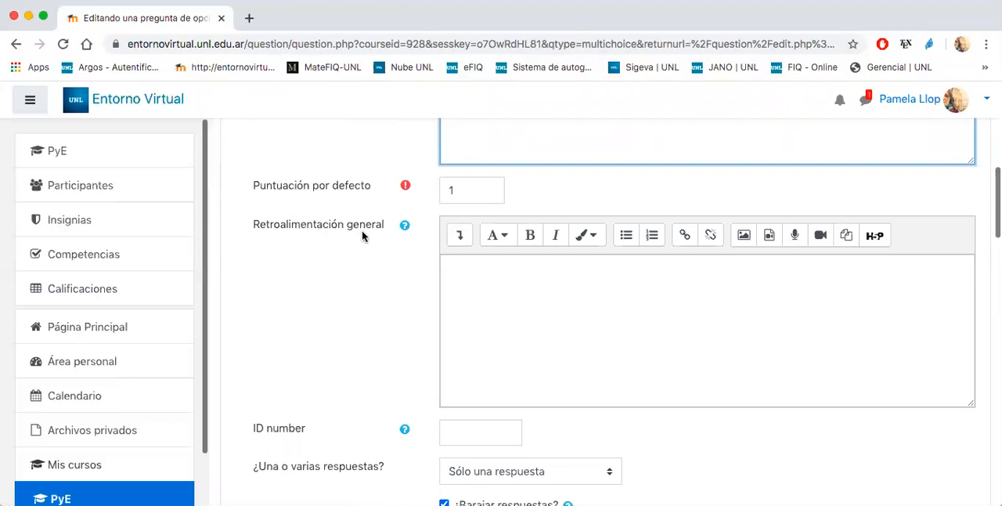
pyautogui.click(478, 282)
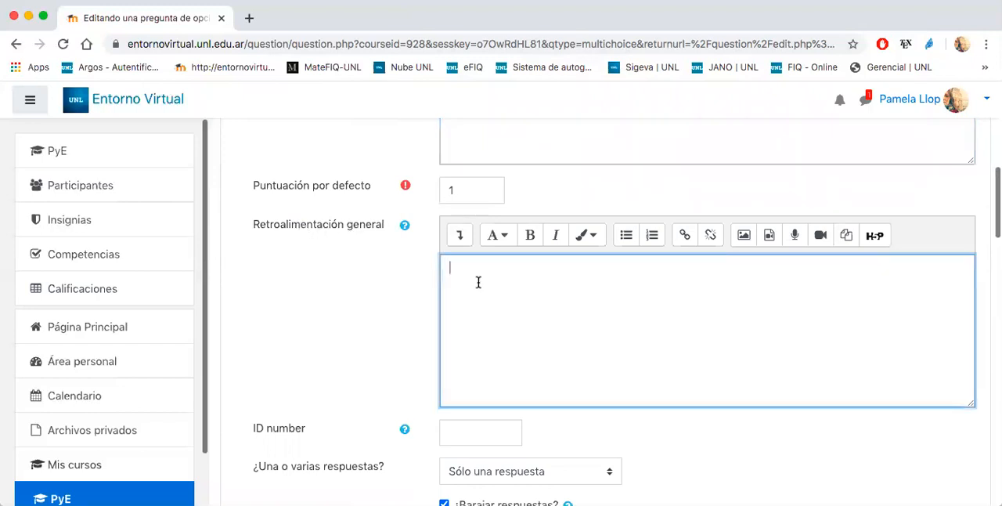
pyautogui.scroll(-3, 478, 282)
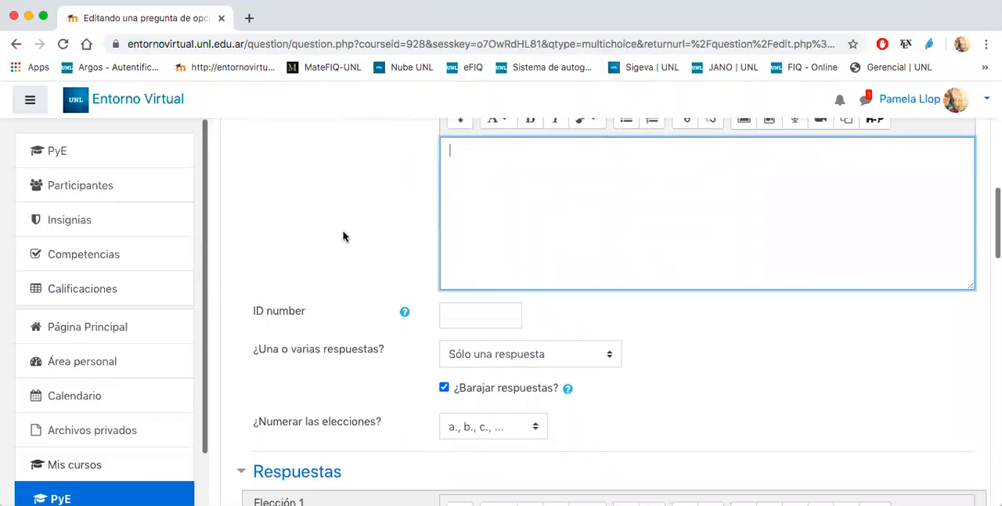
pyautogui.scroll(-2, 343, 234)
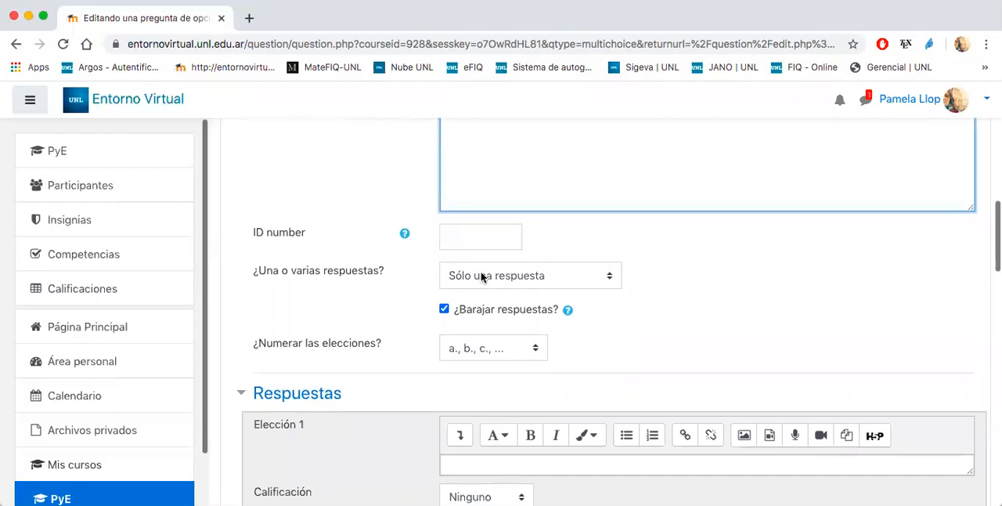
pyautogui.click(484, 276)
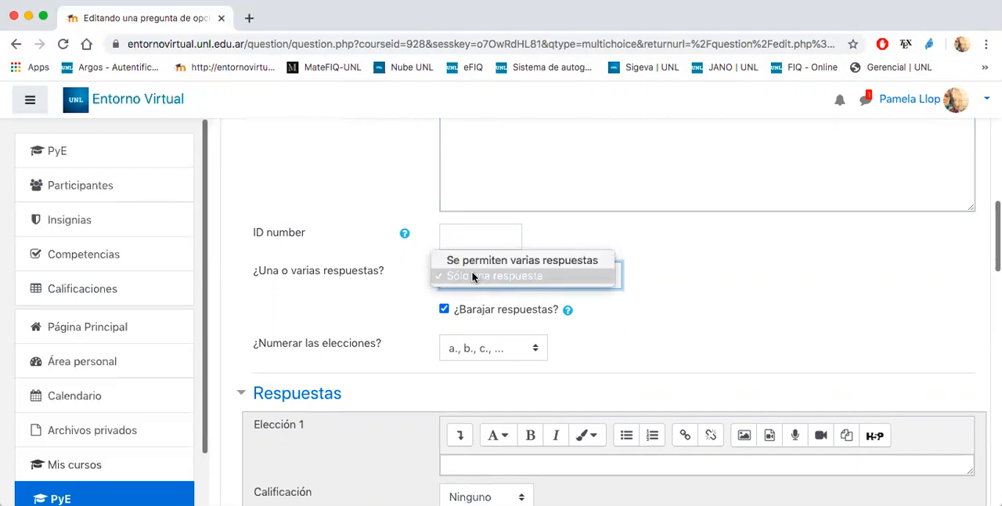
pyautogui.click(472, 278)
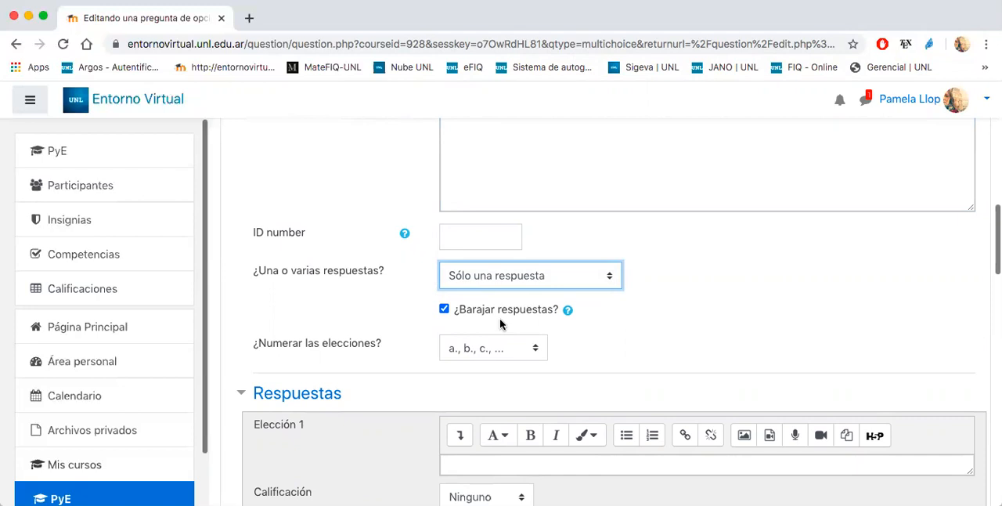
pyautogui.click(481, 349)
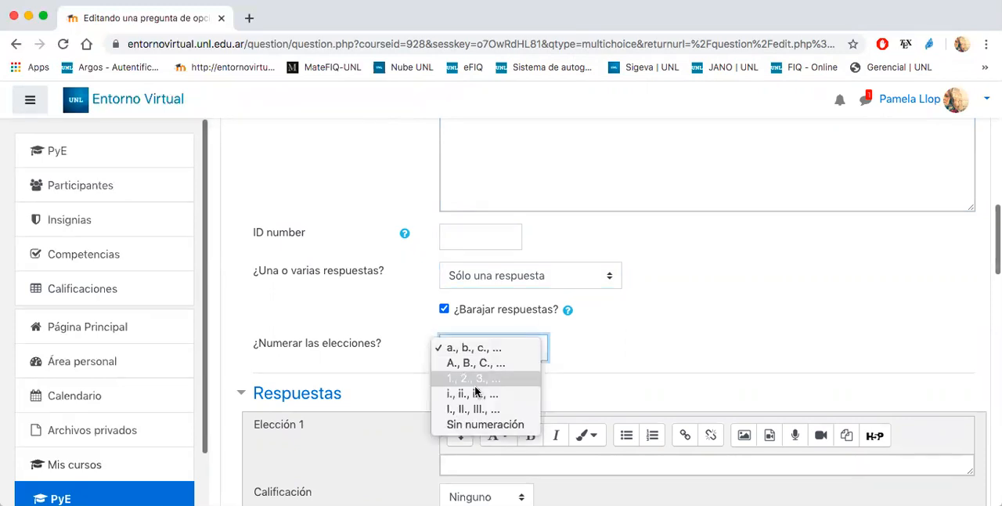
pyautogui.click(469, 423)
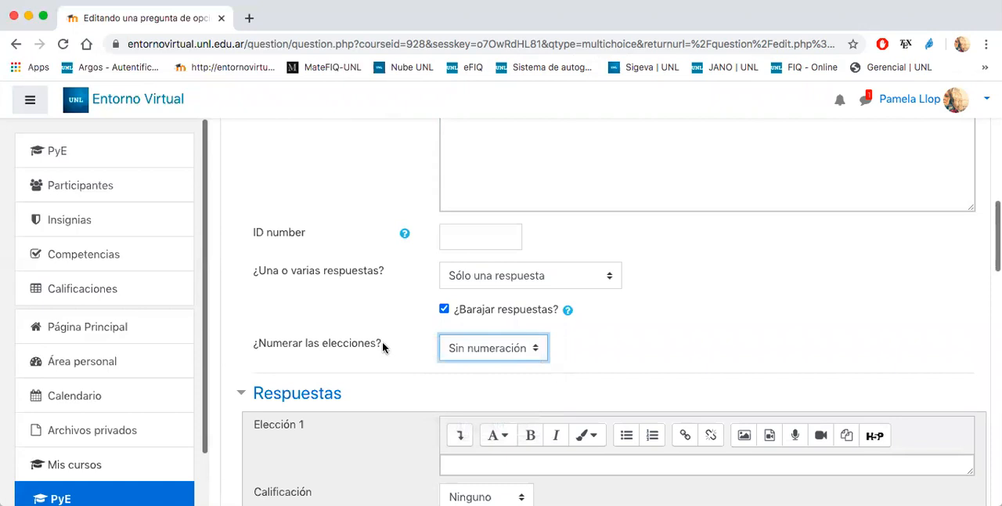
# - Replace the question statement with "Seleccione el número irracional."
pyautogui.scroll(-5, 382, 344)
pyautogui.click(459, 246)
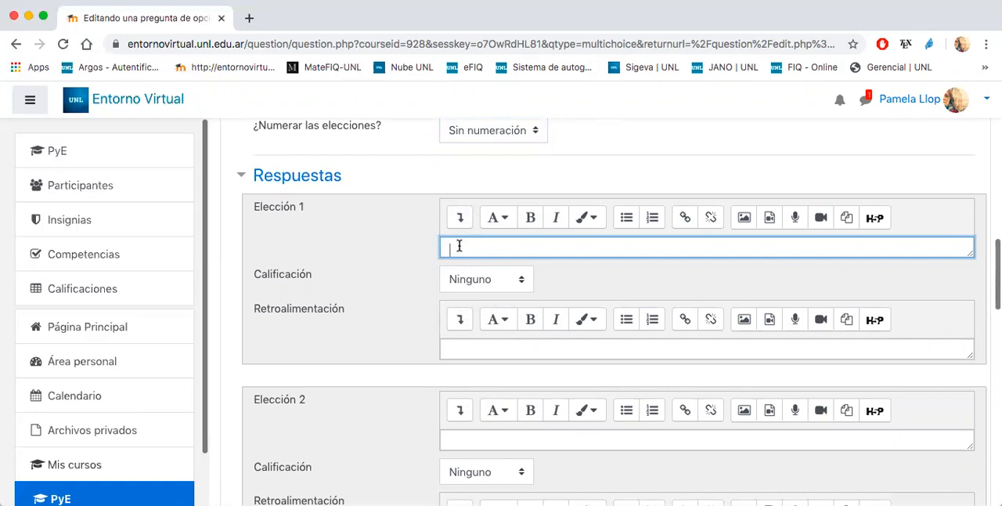
pyautogui.scroll(10, 460, 246)
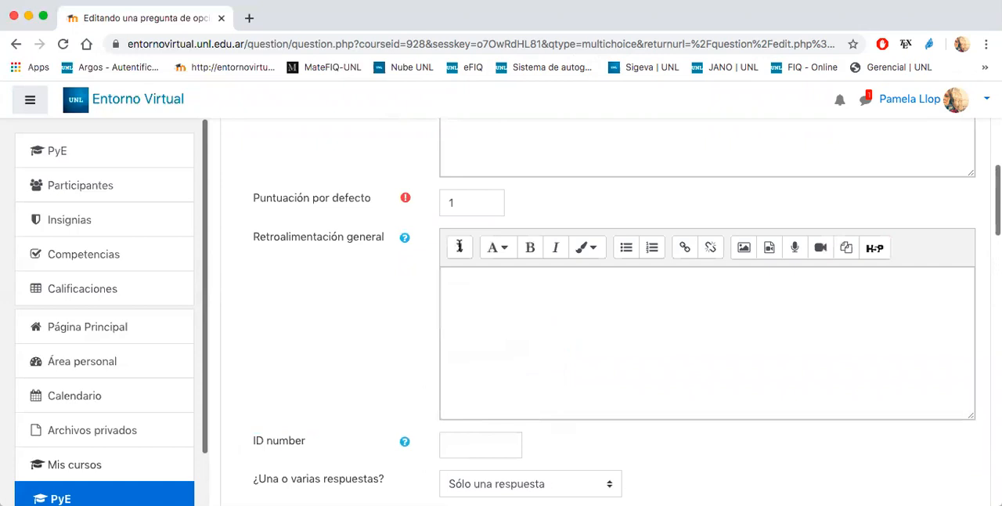
pyautogui.scroll(2, 460, 246)
pyautogui.doubleClick(515, 193)
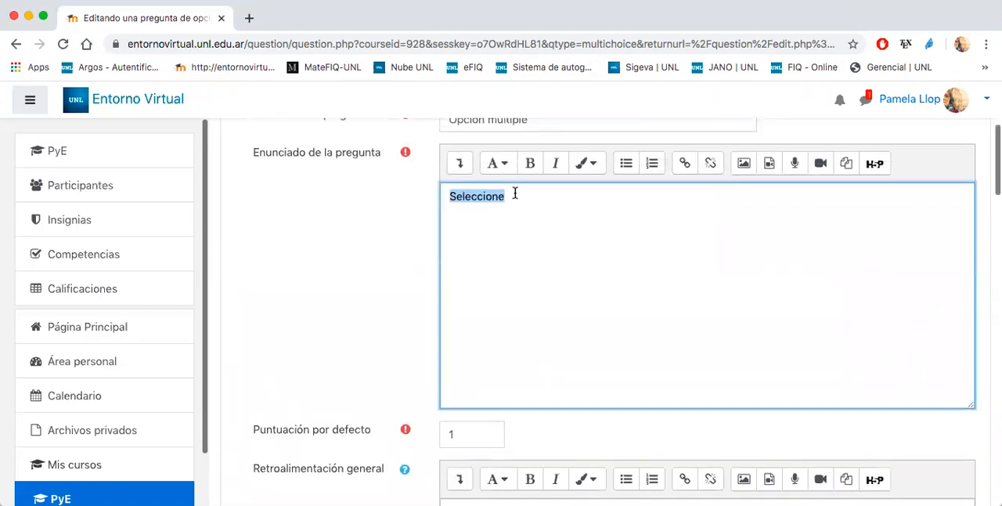
pyautogui.write('S')
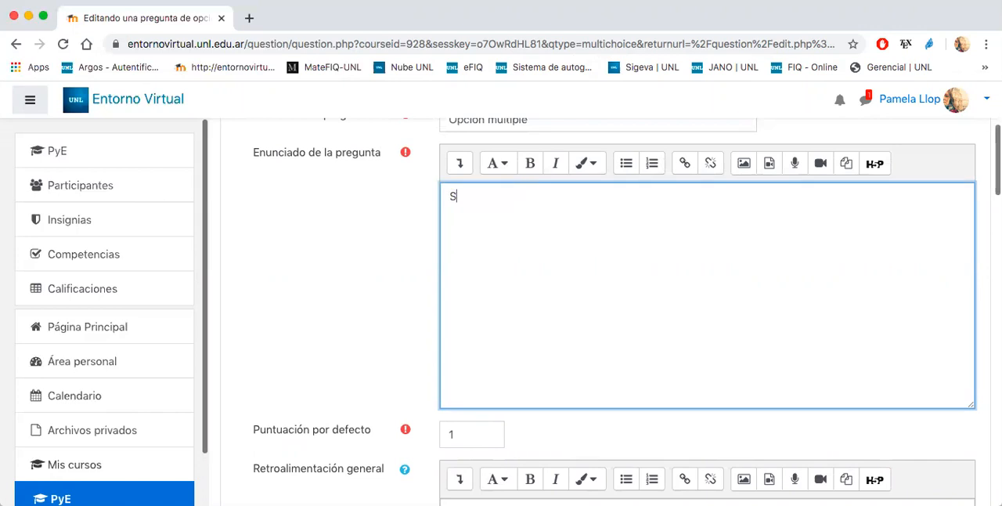
pyautogui.write('eleccione el núme')
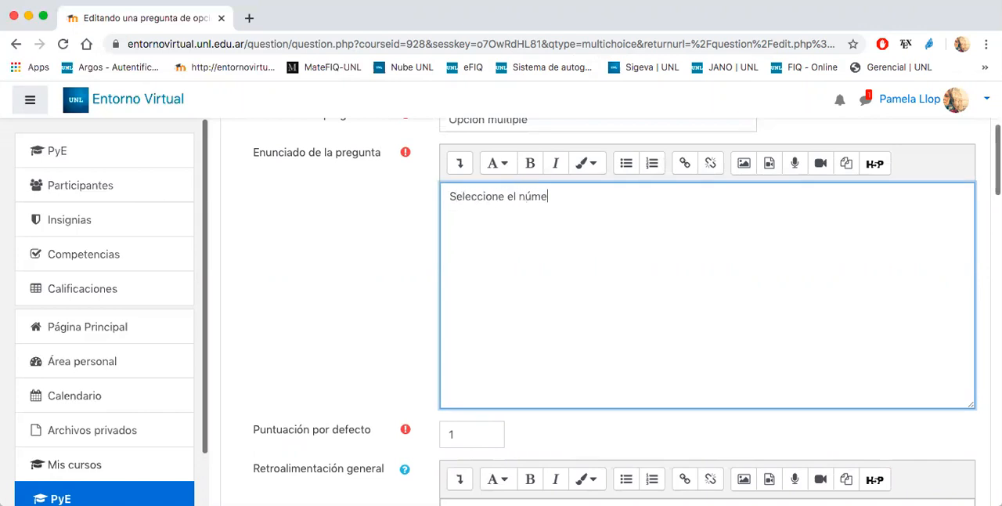
pyautogui.write('ro irracional.')
# - Insert the symbol π as the answer text of Elección 1 using the MathType equation editor
pyautogui.scroll(-5, 356, 310)
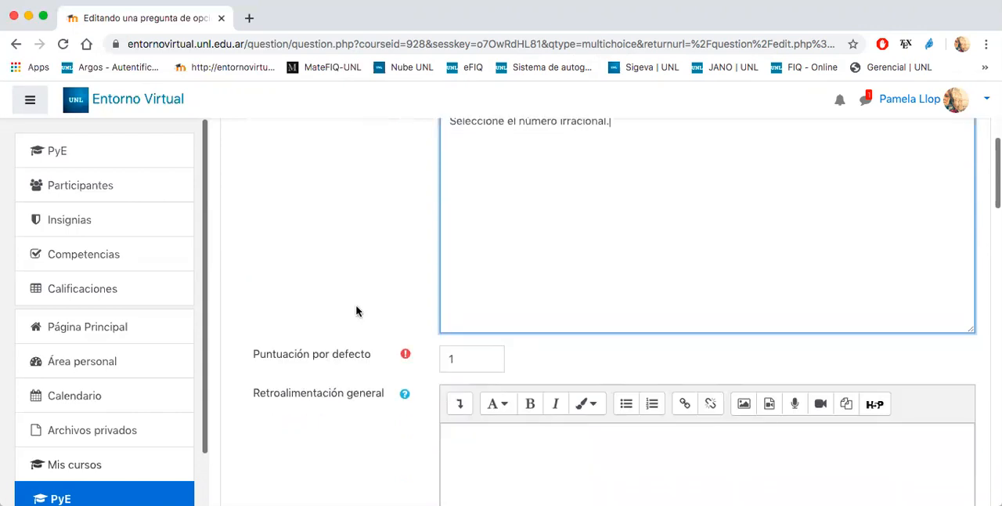
pyautogui.scroll(-3, 356, 311)
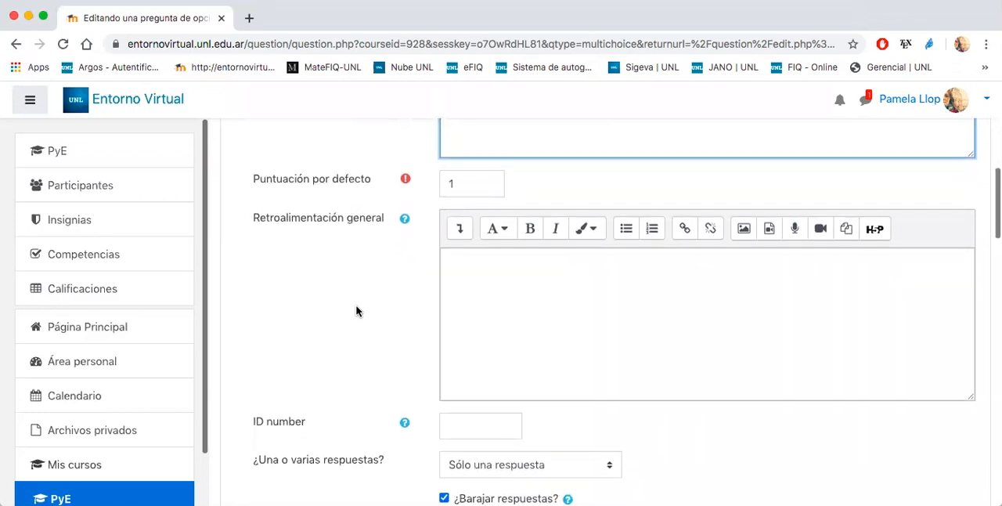
pyautogui.scroll(-9, 356, 310)
pyautogui.click(455, 231)
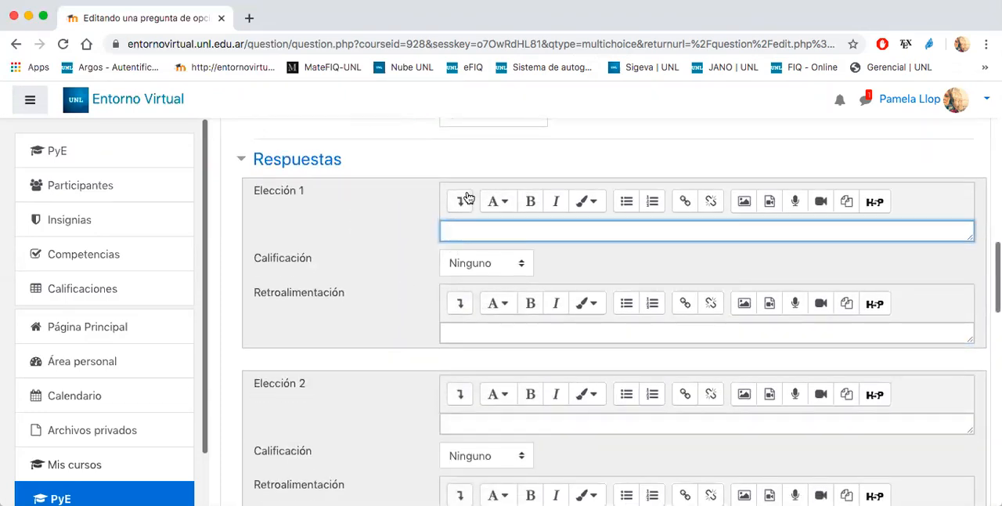
pyautogui.click(461, 204)
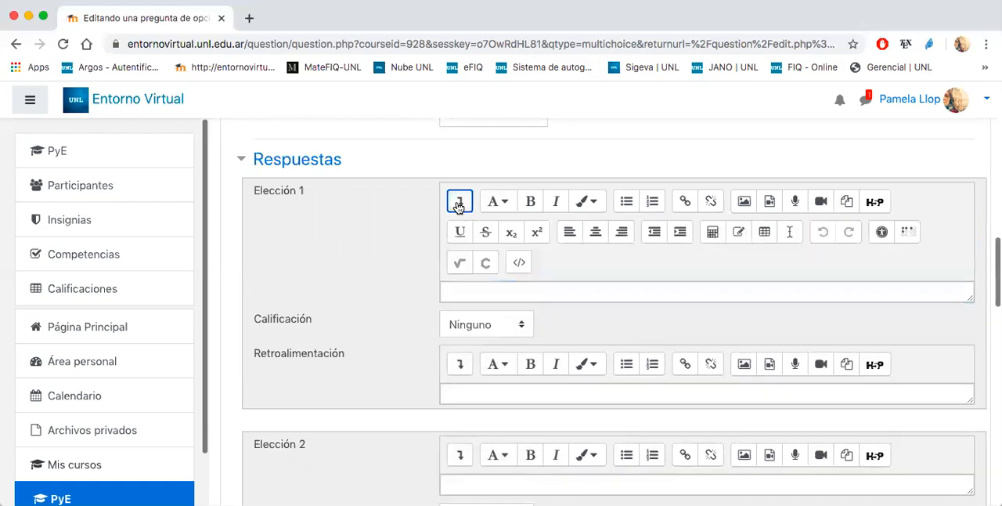
pyautogui.click(460, 265)
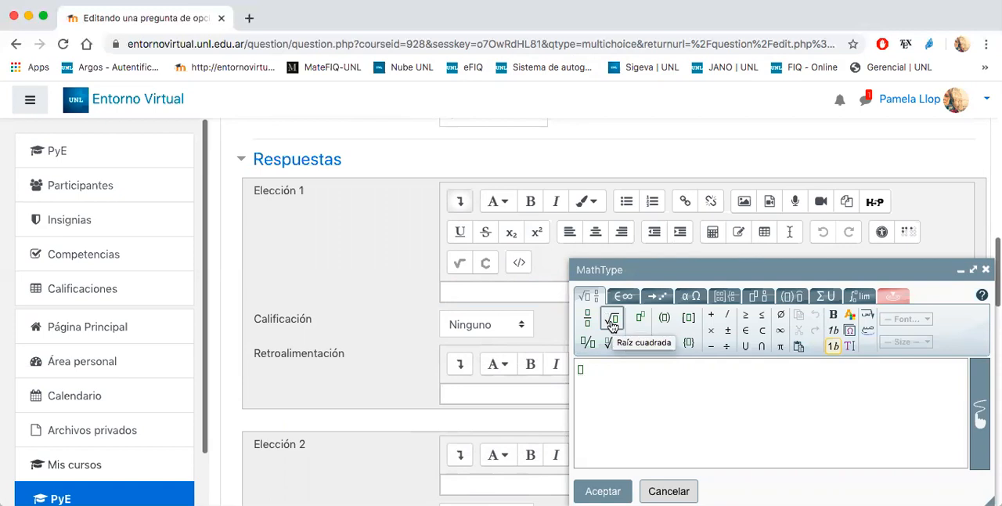
pyautogui.click(691, 296)
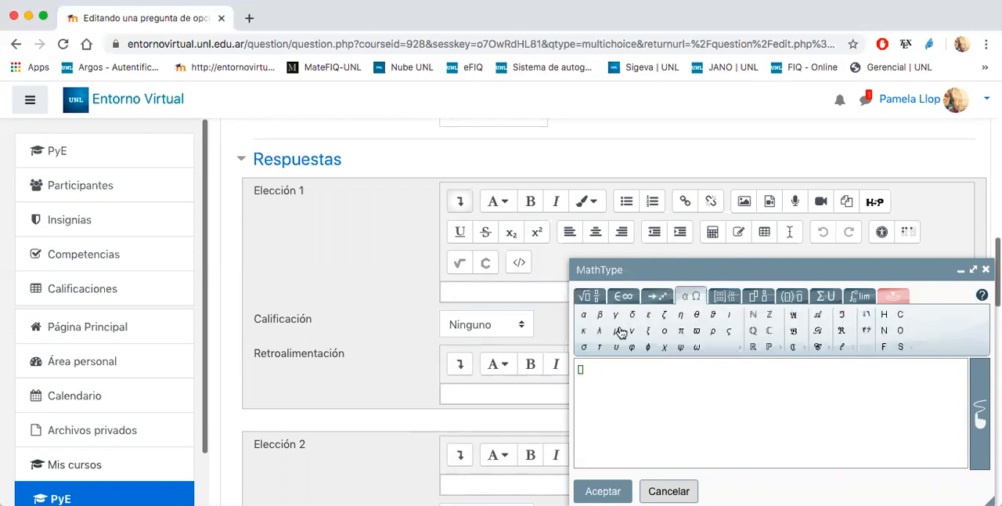
pyautogui.click(681, 331)
pyautogui.click(603, 491)
# - Set the Calificación of Elección 1 to 100%
pyautogui.scroll(-1, 425, 333)
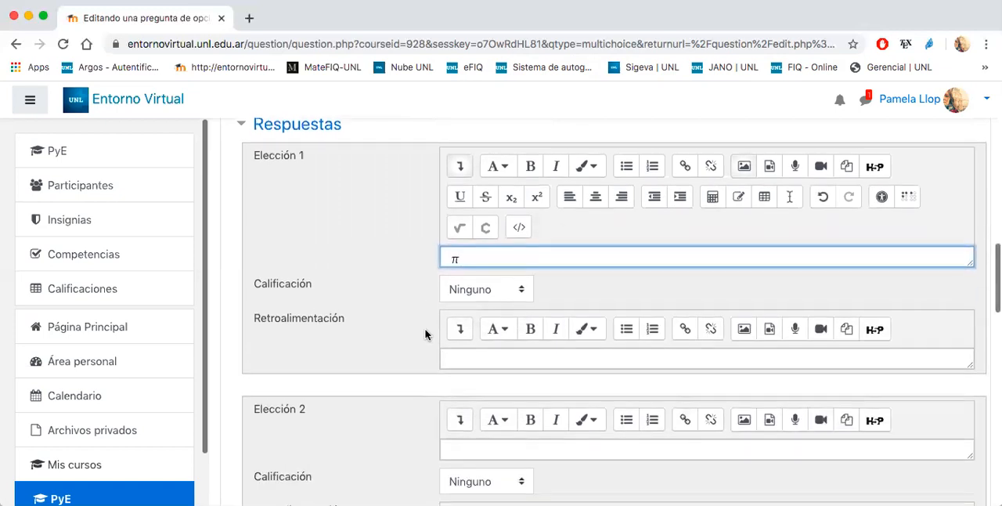
pyautogui.click(468, 291)
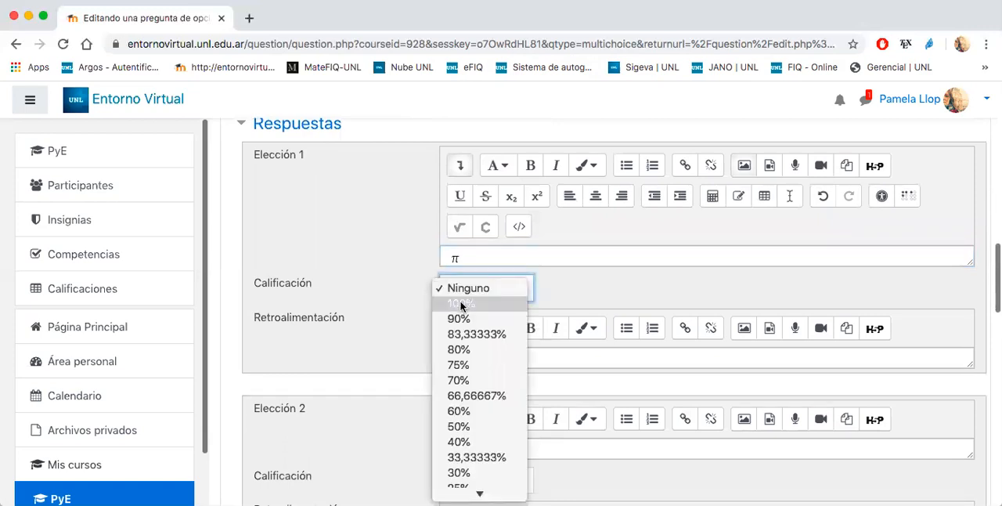
pyautogui.click(463, 303)
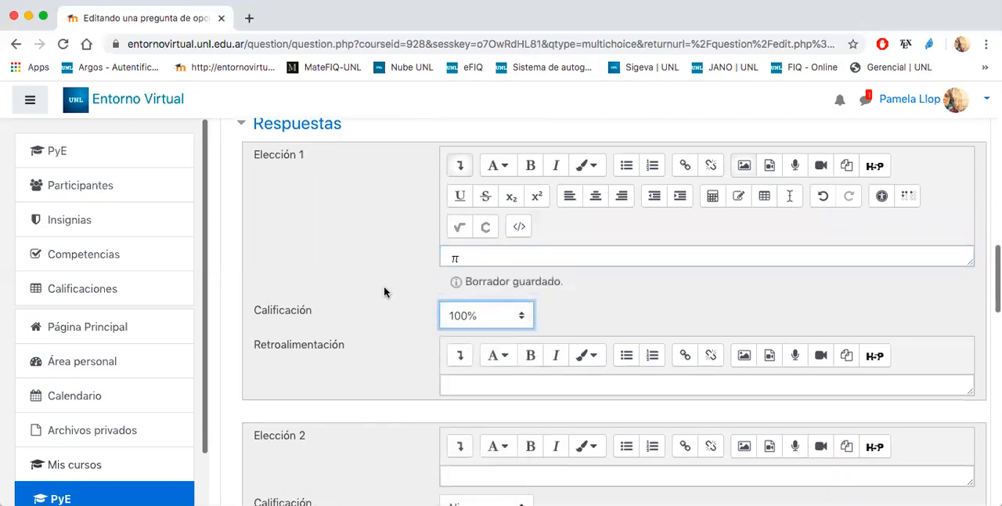
pyautogui.scroll(-5, 404, 283)
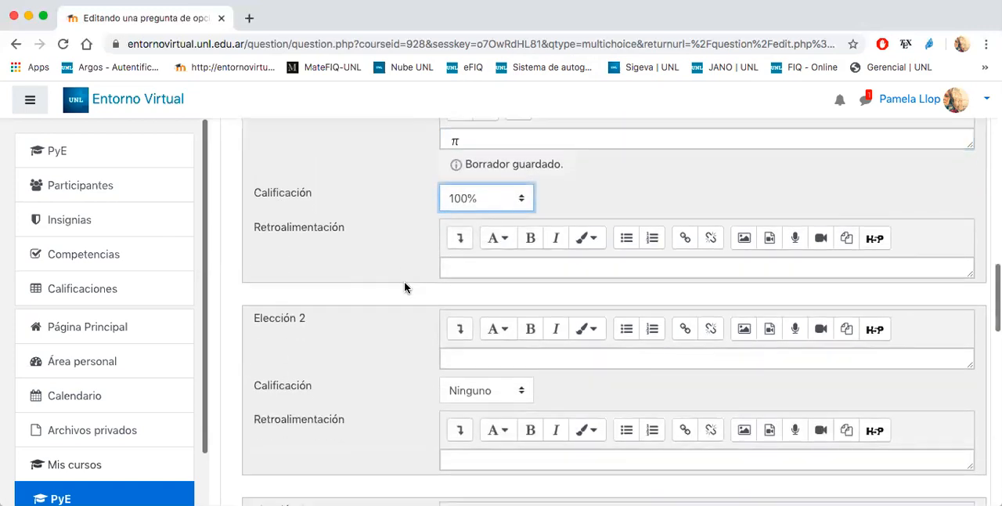
pyautogui.click(465, 274)
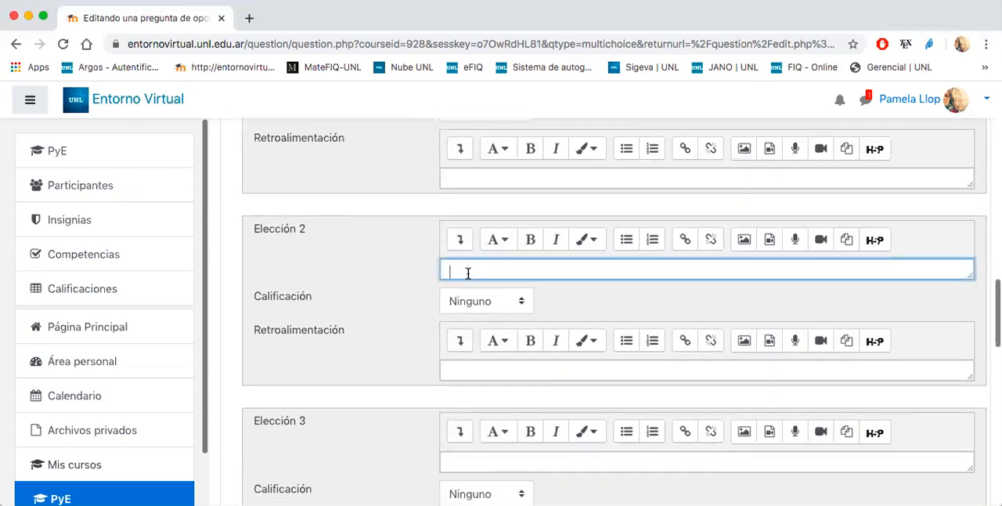
pyautogui.scroll(-1, 468, 273)
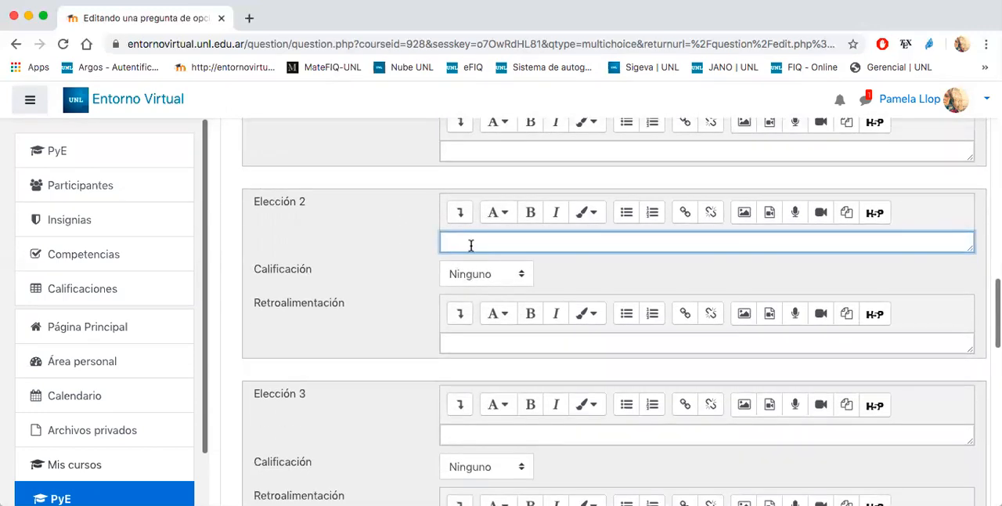
pyautogui.write('1/2')
pyautogui.press('BackSpace')
pyautogui.press('BackSpace')
pyautogui.press('BackSpace')
# - Insert the fraction 1/2 as the answer text of Elección 2 using the MathType equation editor
pyautogui.click(461, 212)
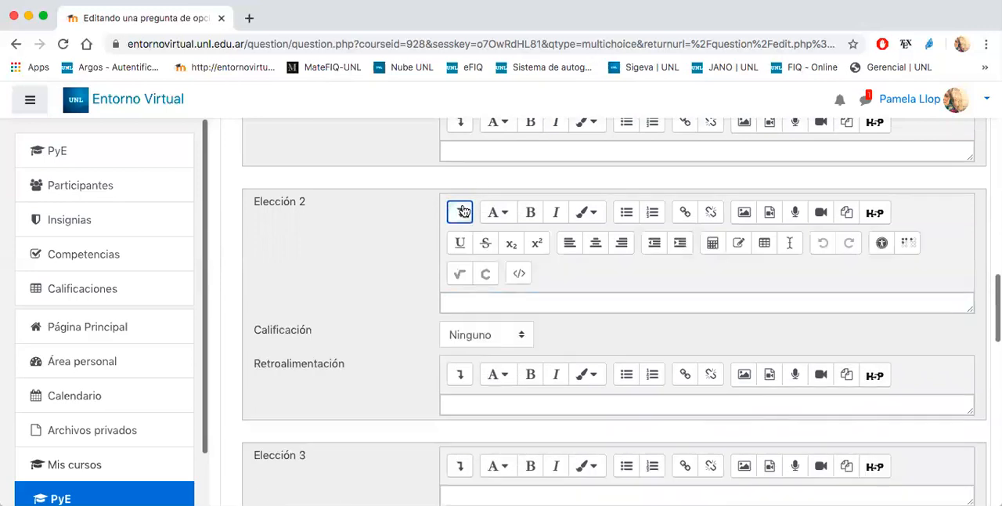
pyautogui.click(460, 274)
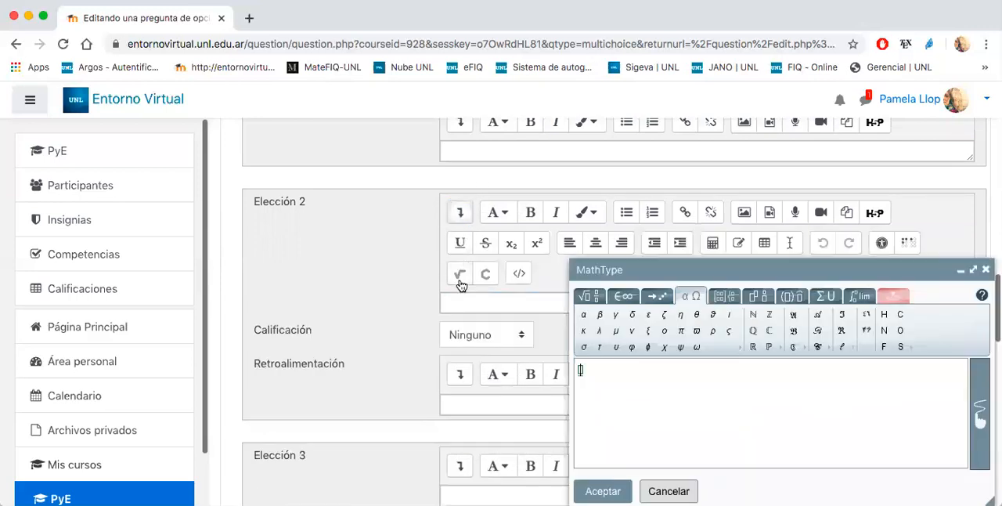
pyautogui.click(593, 297)
pyautogui.click(587, 317)
pyautogui.write('1/2')
pyautogui.click(583, 386)
pyautogui.write('2')
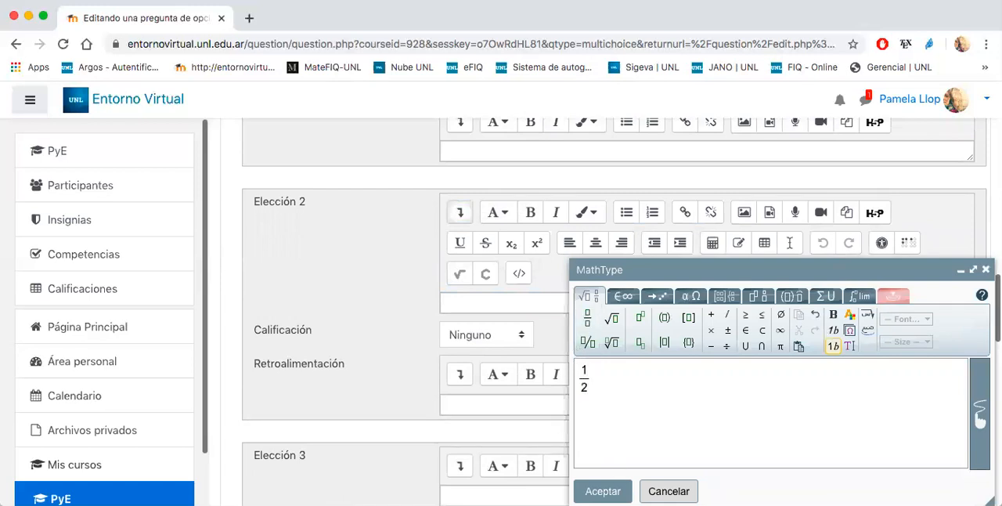
pyautogui.click(603, 491)
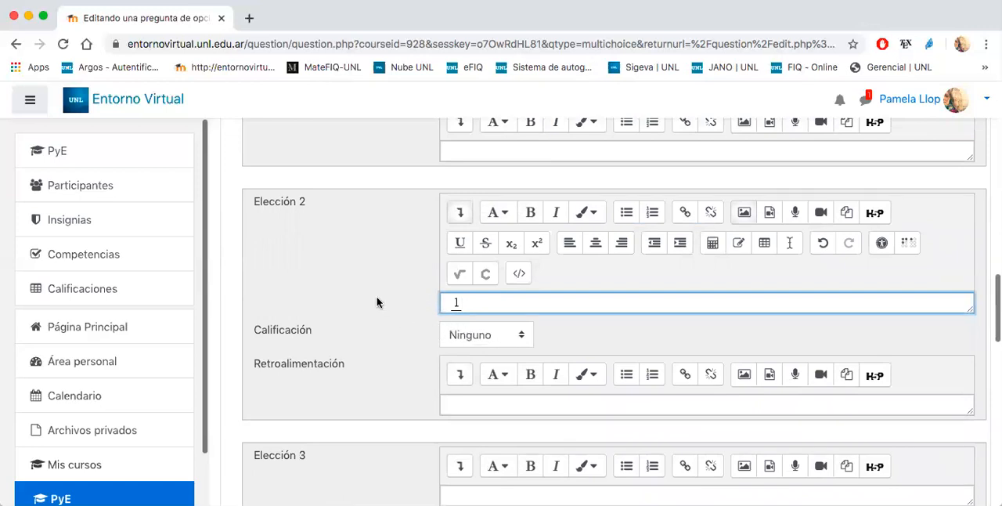
# - Enter 0 as the answer text of Elección 3
pyautogui.scroll(-5, 384, 282)
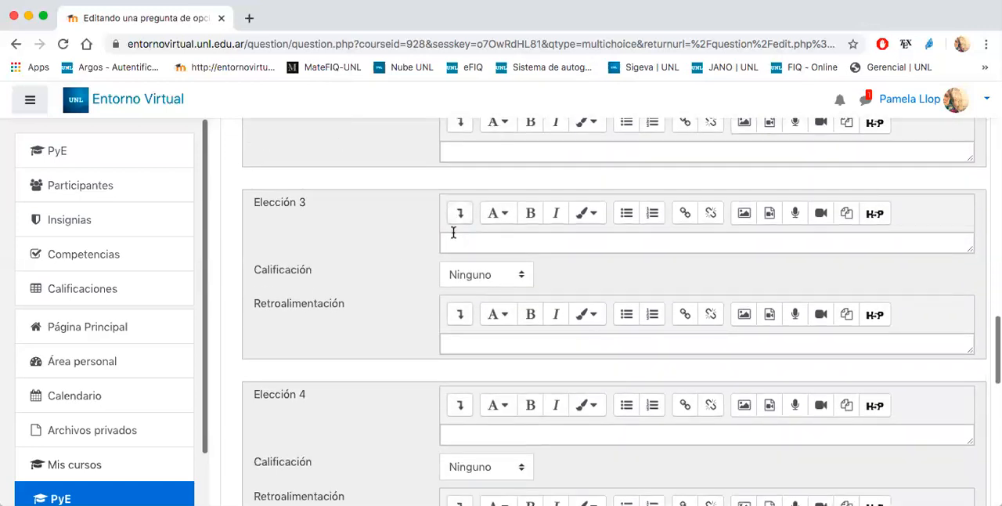
pyautogui.click(454, 241)
pyautogui.write('0')
# - Enter "Ninguna de las otras opciones es correcta." as the answer text of Elección 4
pyautogui.scroll(-3, 423, 270)
pyautogui.click(460, 304)
pyautogui.write('Ninguna de las otras opciones ')
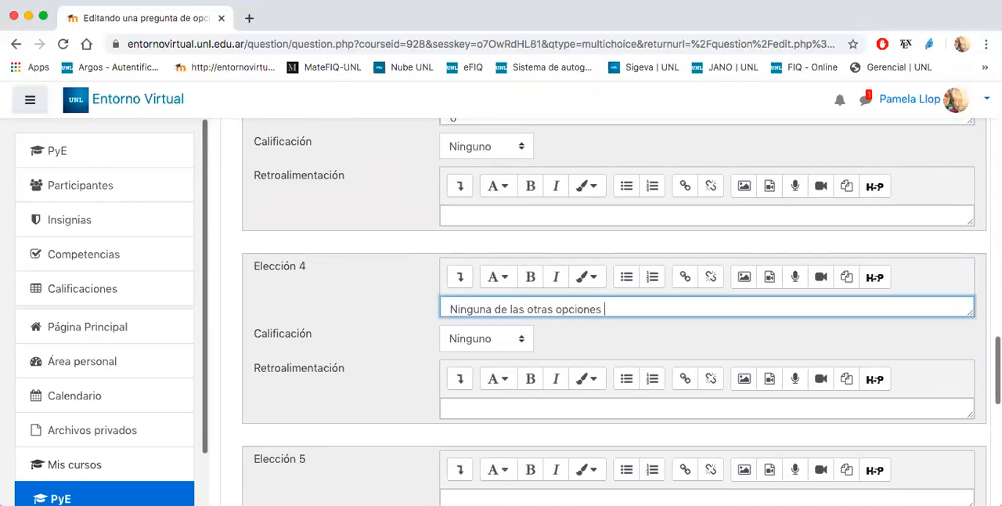
pyautogui.write('es correcta.')
# - Review the Múltiples intentos penalty settings without changing them and save the question
pyautogui.scroll(-10, 317, 318)
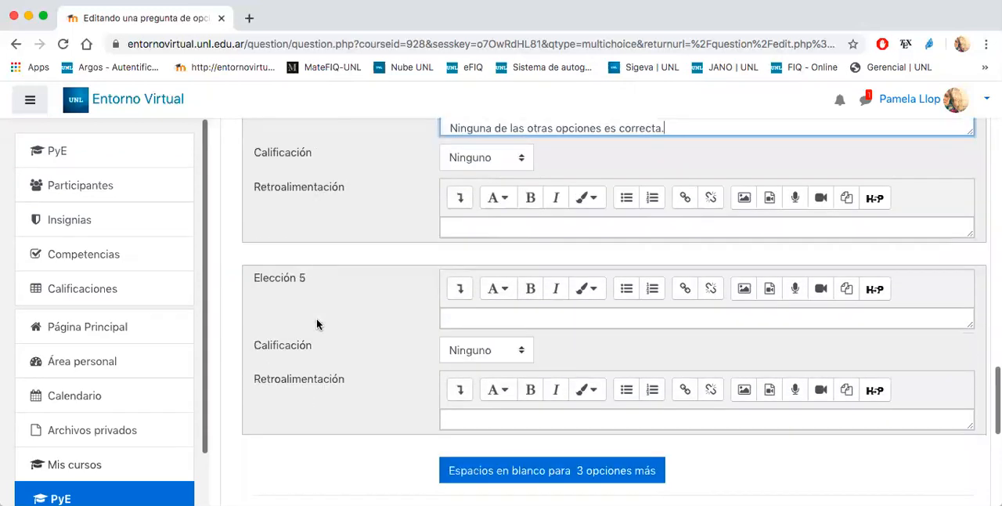
pyautogui.scroll(-2, 316, 318)
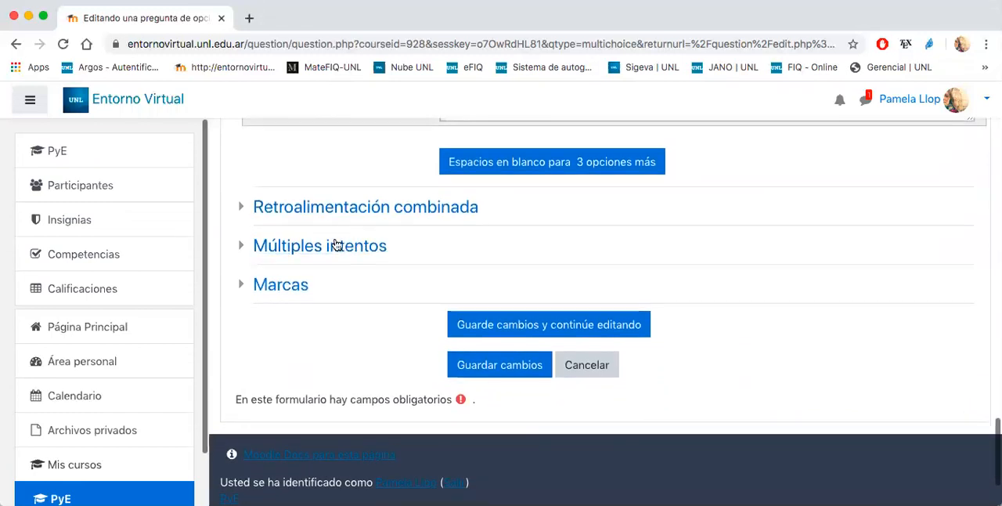
pyautogui.click(340, 246)
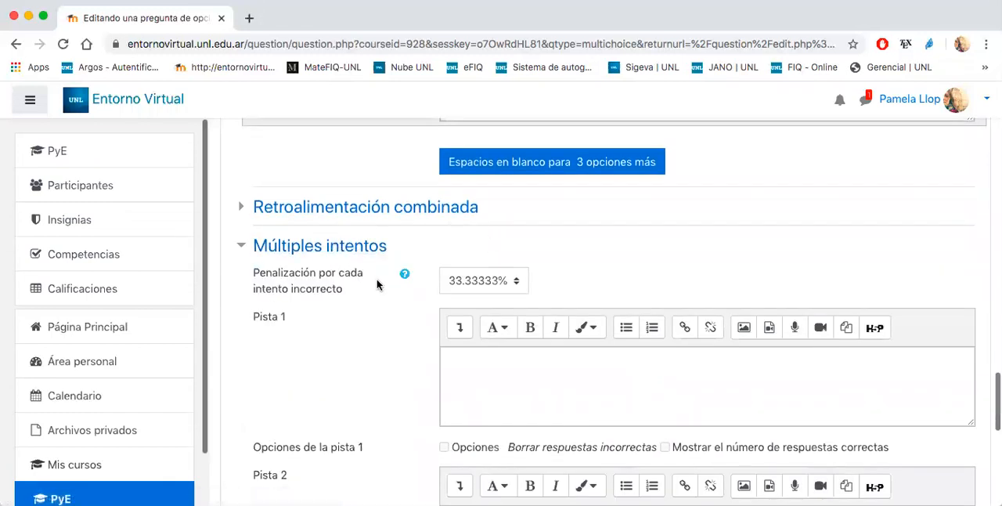
pyautogui.scroll(-3, 376, 285)
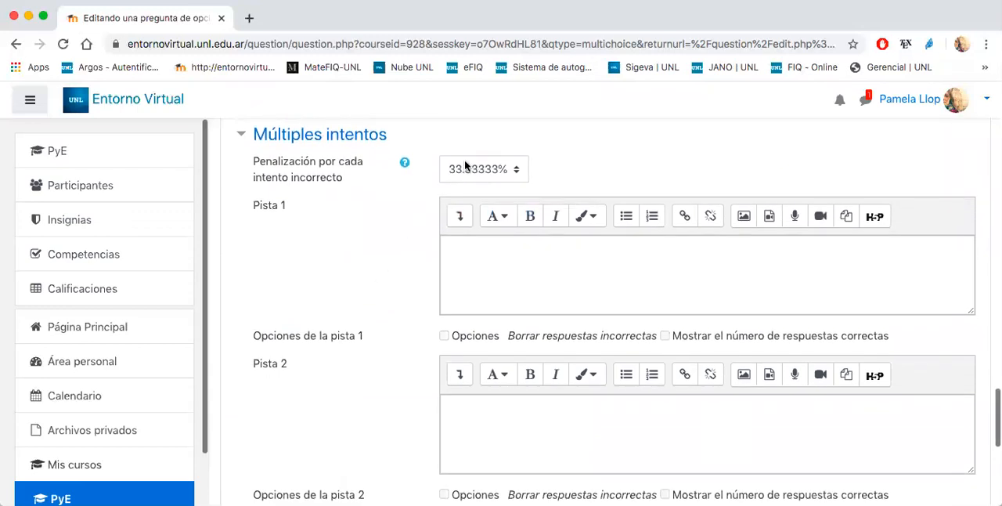
pyautogui.click(301, 143)
pyautogui.click(473, 252)
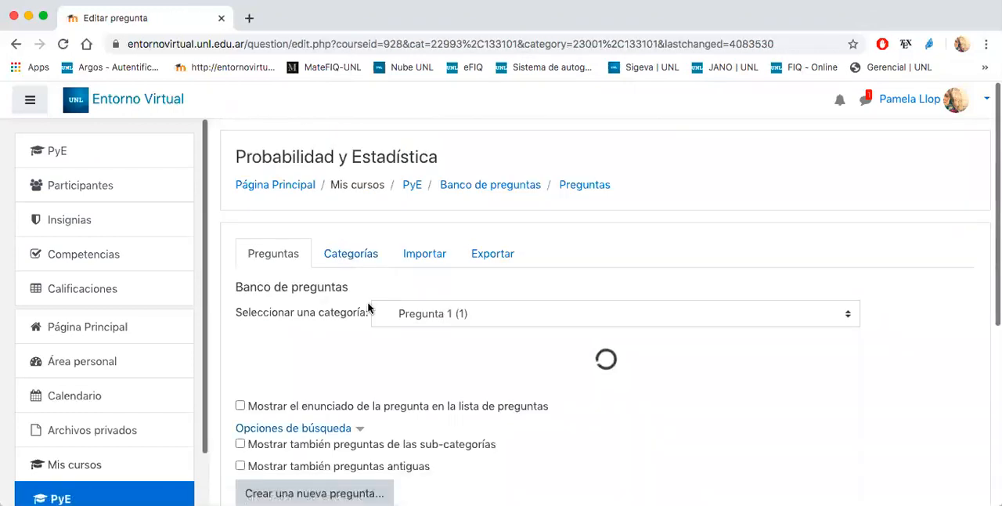
# - Test the Opcion multiple question in a preview by submitting the answer 1/2, and close the preview
pyautogui.scroll(-2, 486, 346)
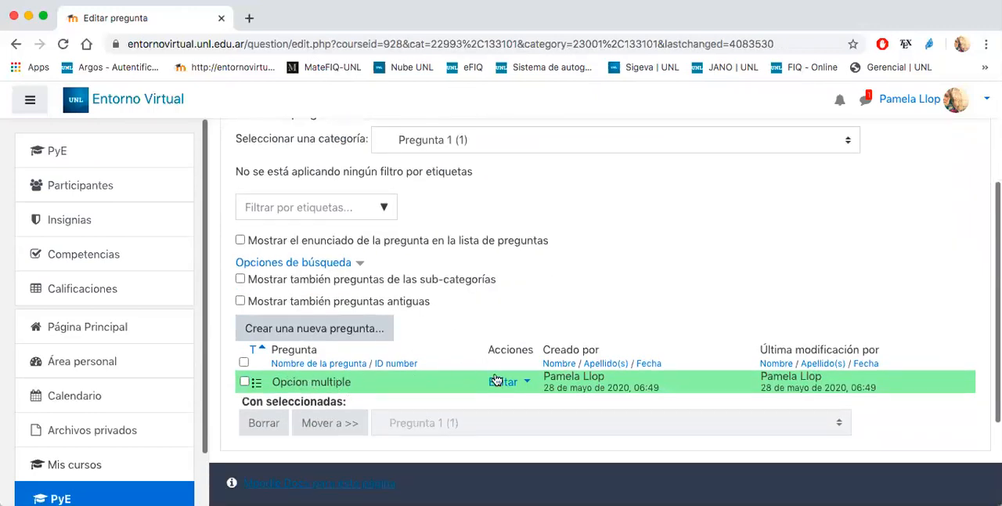
pyautogui.scroll(-1, 460, 304)
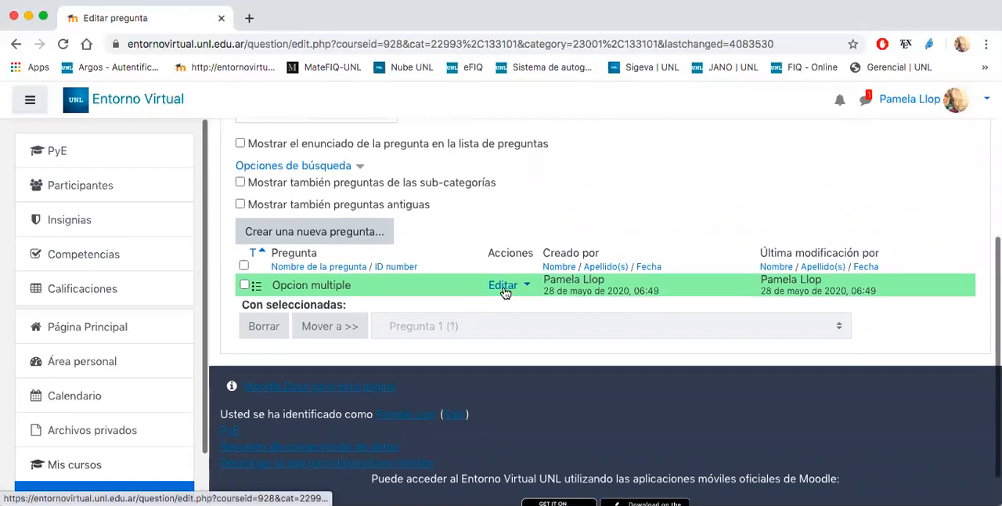
pyautogui.click(504, 292)
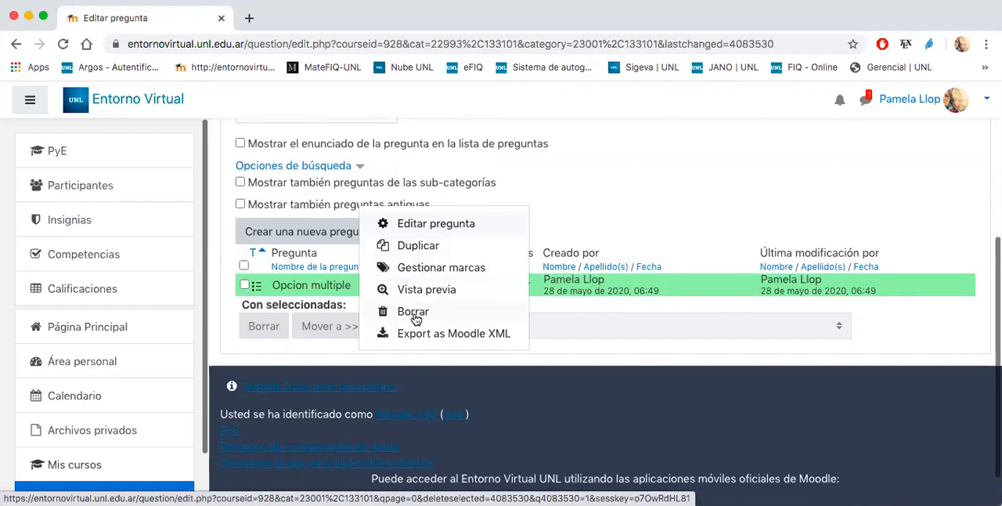
pyautogui.click(425, 289)
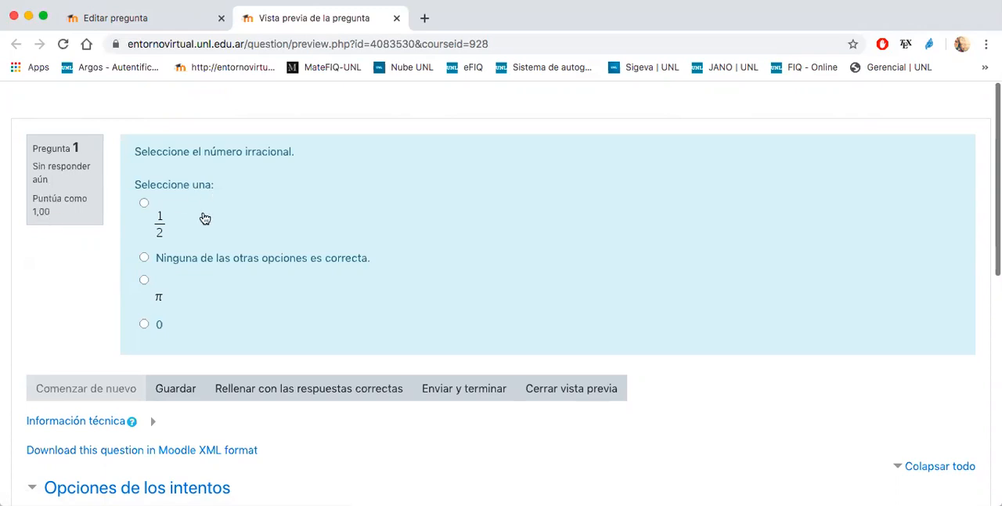
pyautogui.click(144, 204)
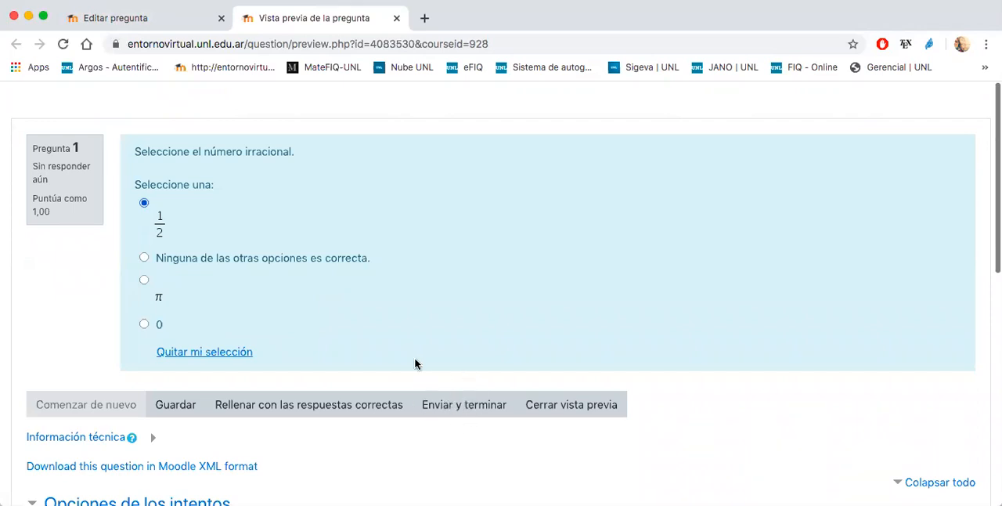
pyautogui.click(449, 406)
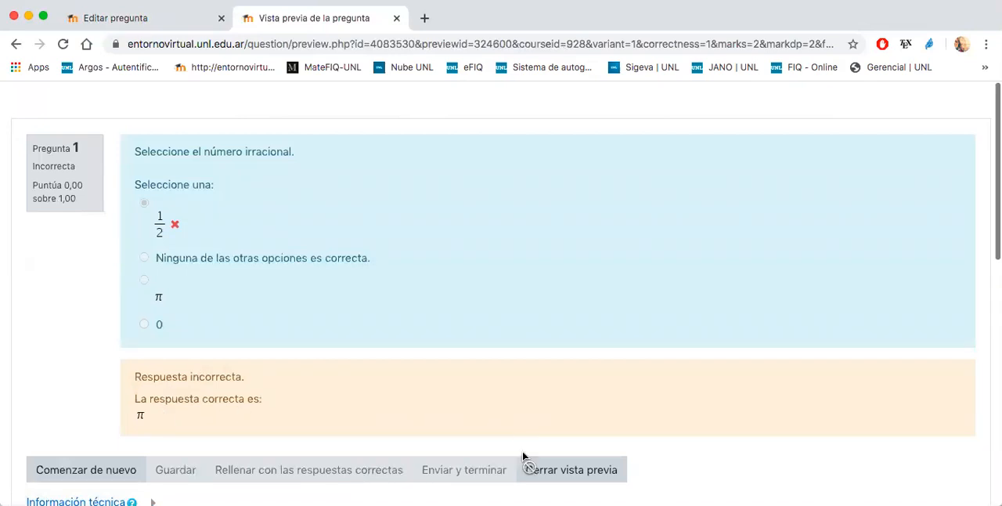
pyautogui.click(537, 469)
# - Preview the Opcion multiple question again, submitting the answer π, and close the preview
pyautogui.click(492, 287)
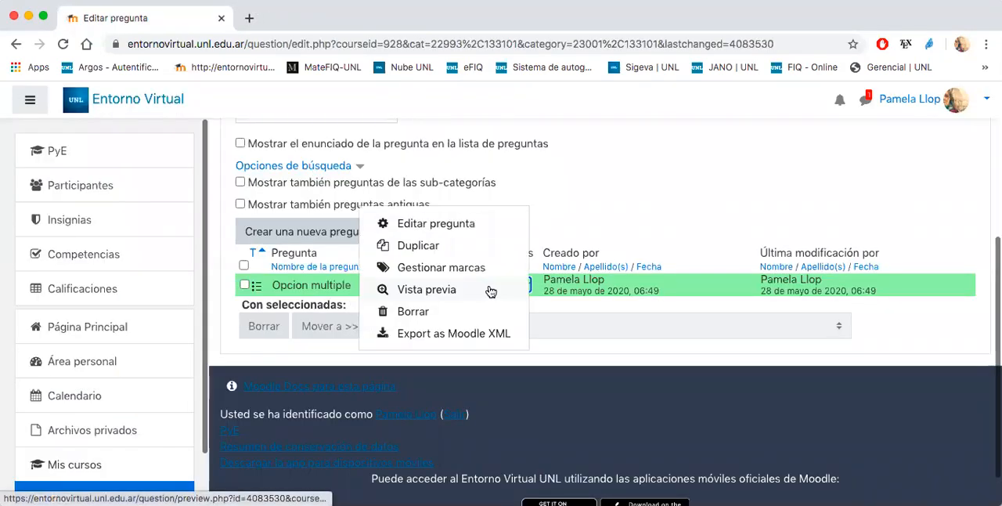
pyautogui.click(429, 291)
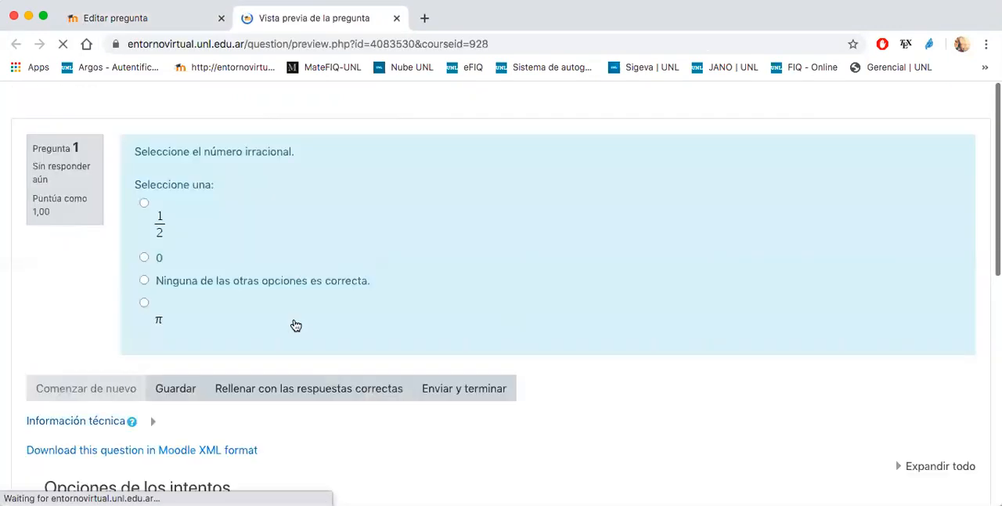
pyautogui.click(145, 303)
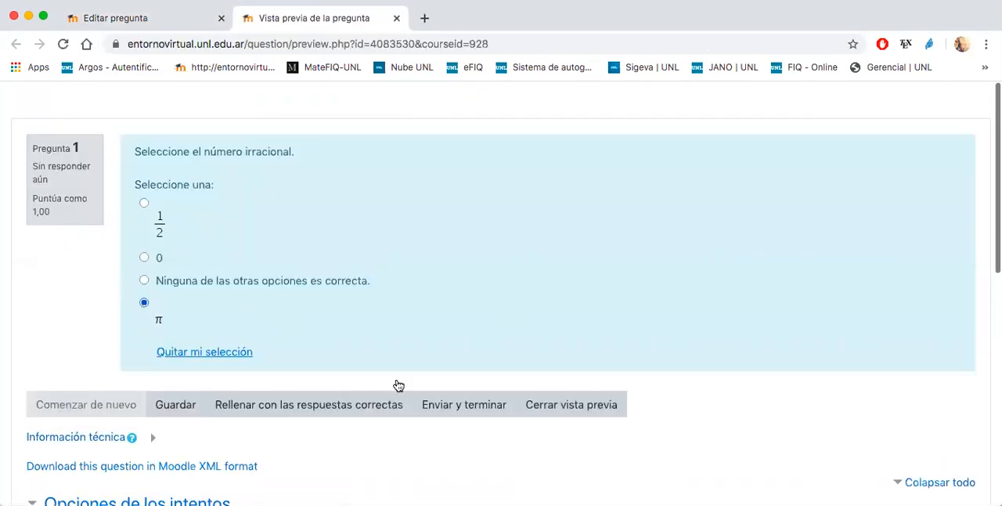
pyautogui.click(460, 405)
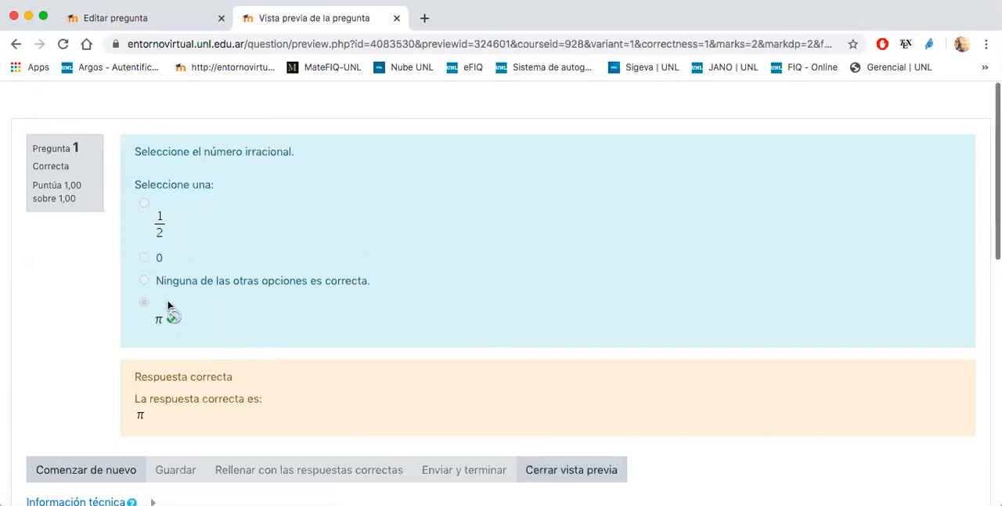
pyautogui.click(537, 472)
# - Add a new question of type Emparejamiento to the Pregunta 1 category
pyautogui.scroll(5, 425, 366)
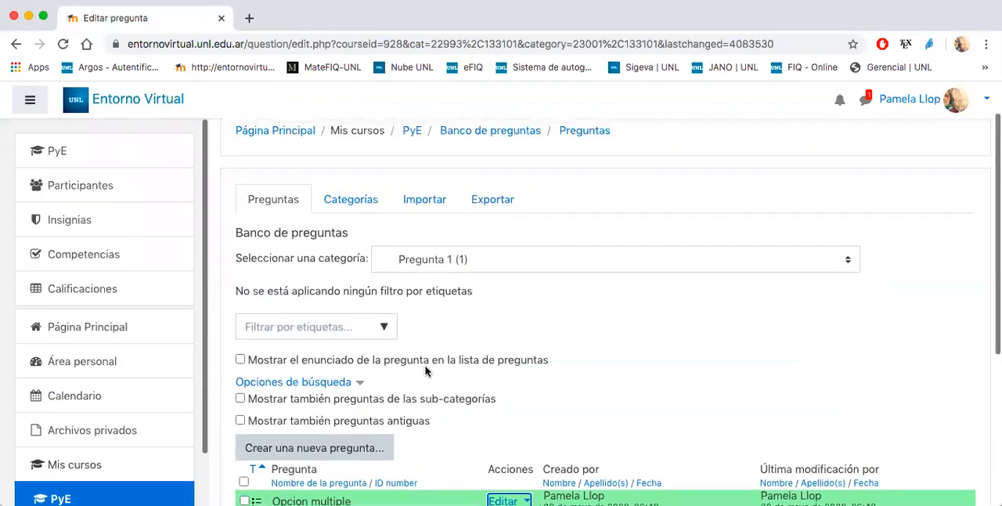
pyautogui.scroll(-1, 462, 359)
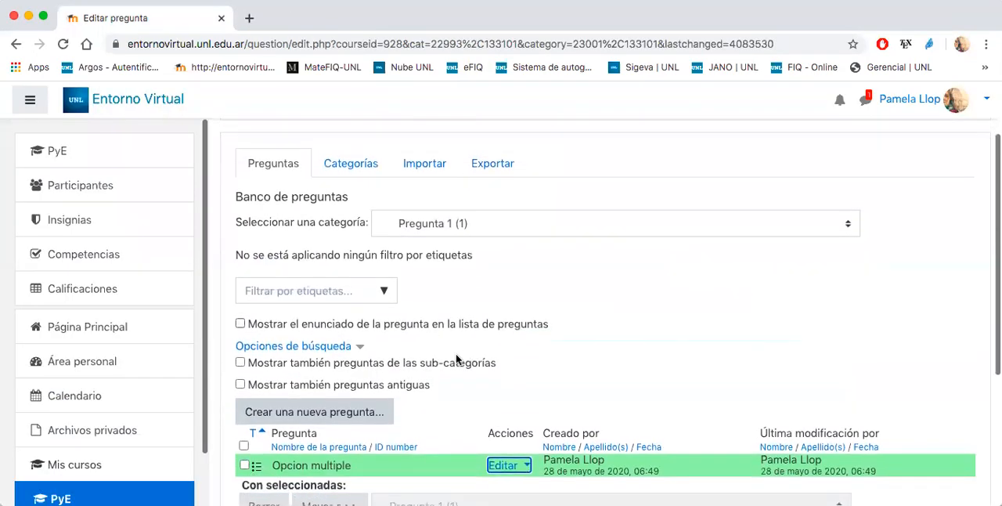
pyautogui.click(330, 413)
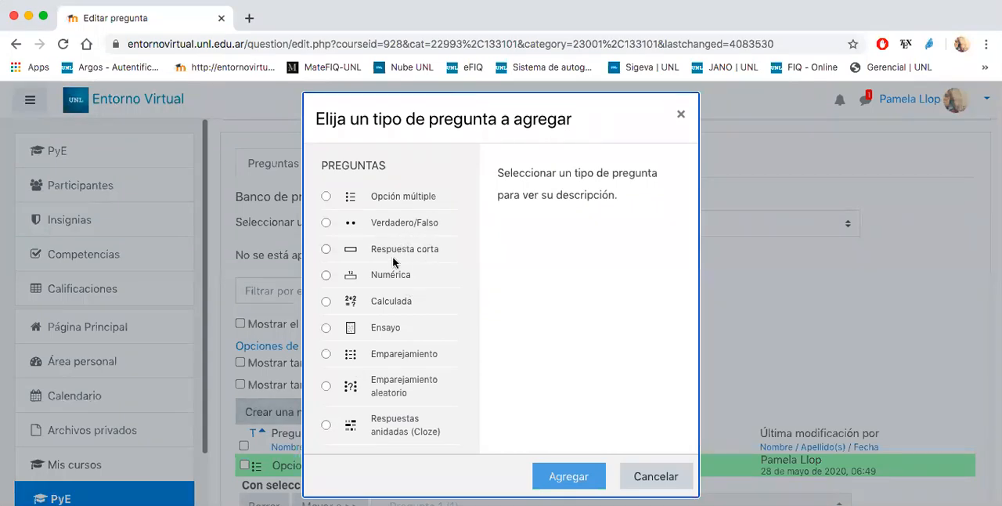
pyautogui.click(400, 198)
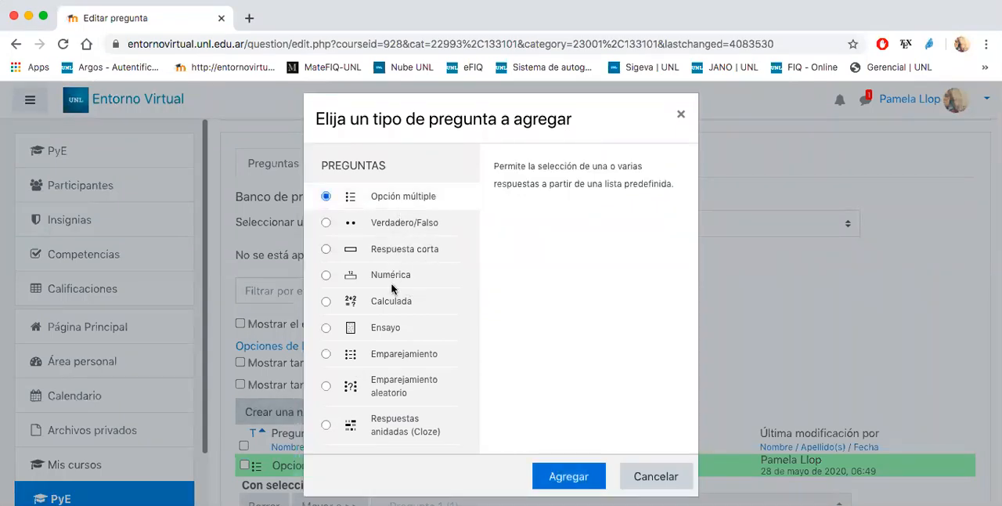
pyautogui.click(386, 357)
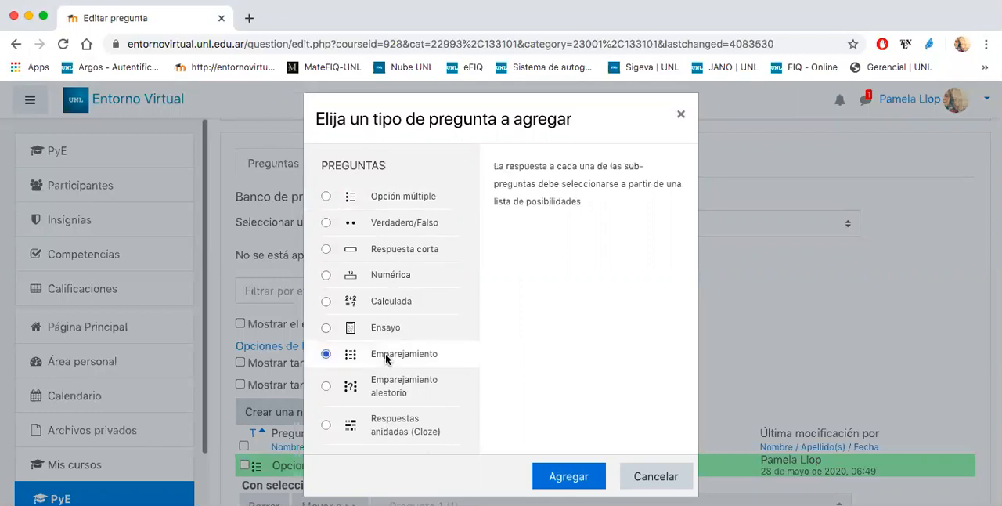
pyautogui.click(568, 476)
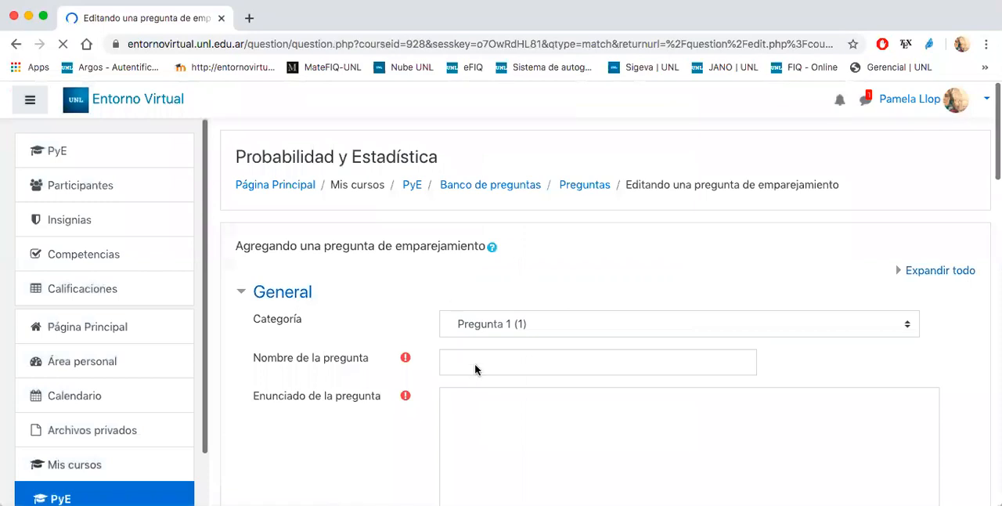
# - Enter "Unir" as both the name and the statement of the matching question
pyautogui.click(475, 364)
pyautogui.write('Unir')
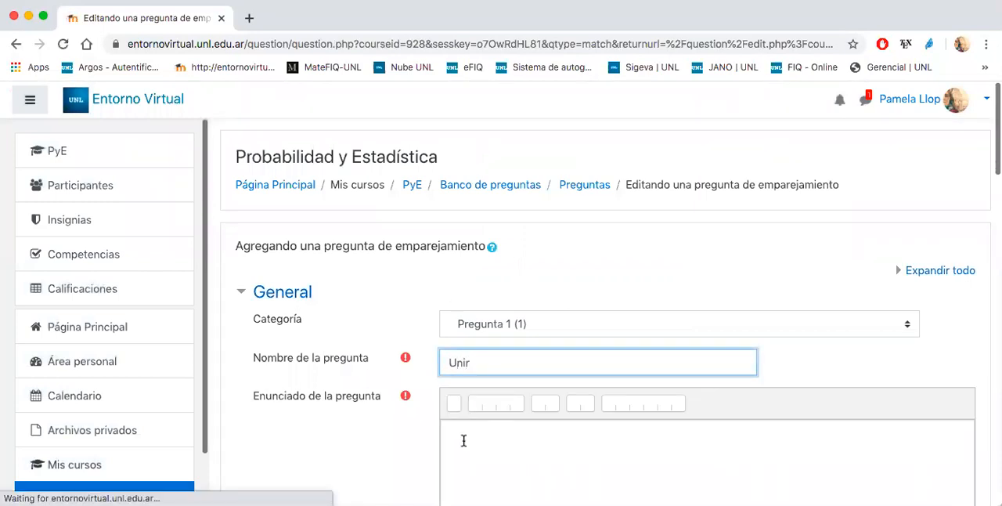
pyautogui.click(462, 439)
pyautogui.scroll(-3, 463, 441)
pyautogui.scroll(-1, 463, 441)
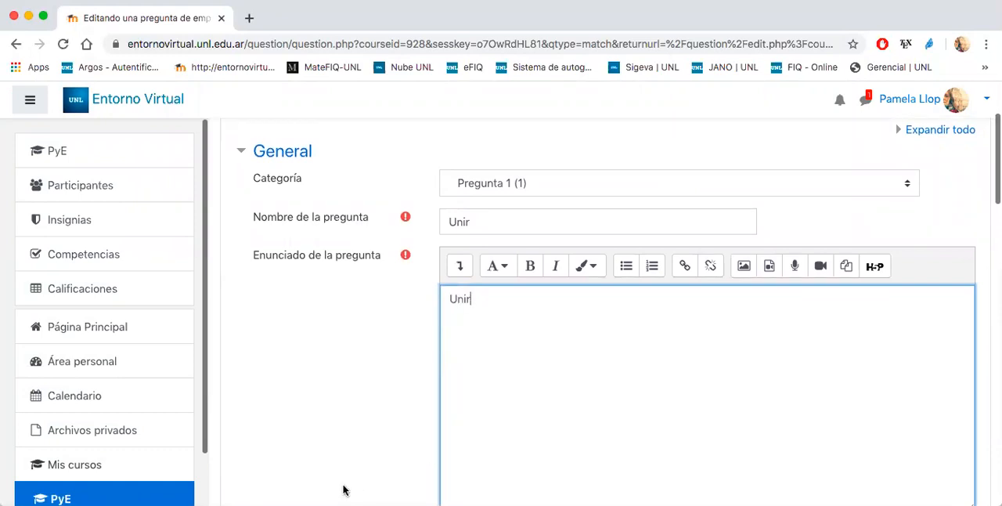
# - Fill in Pregunta 1 of the matching question with the MathType formula √2 and set its Respuesta to 1.41
pyautogui.scroll(-5, 446, 384)
pyautogui.scroll(-5, 447, 314)
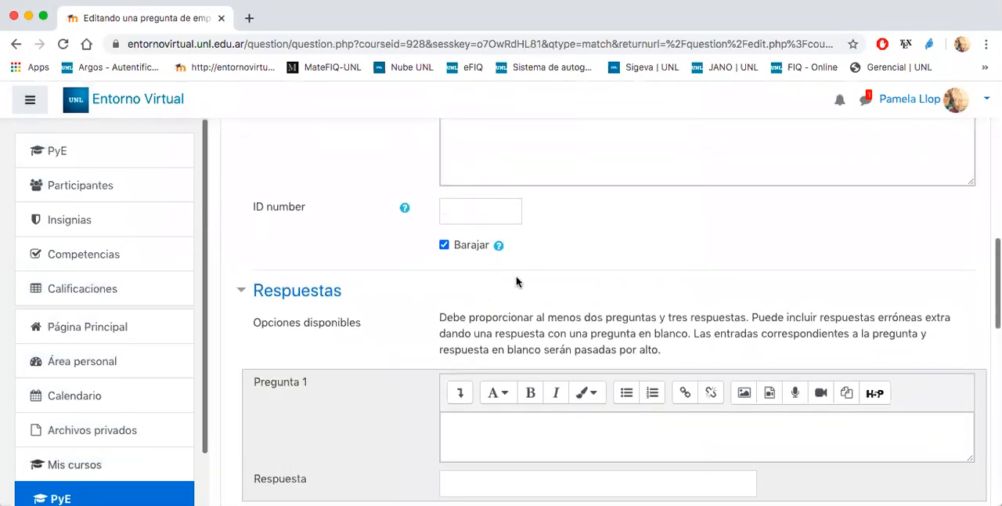
pyautogui.scroll(-3, 434, 312)
pyautogui.click(493, 300)
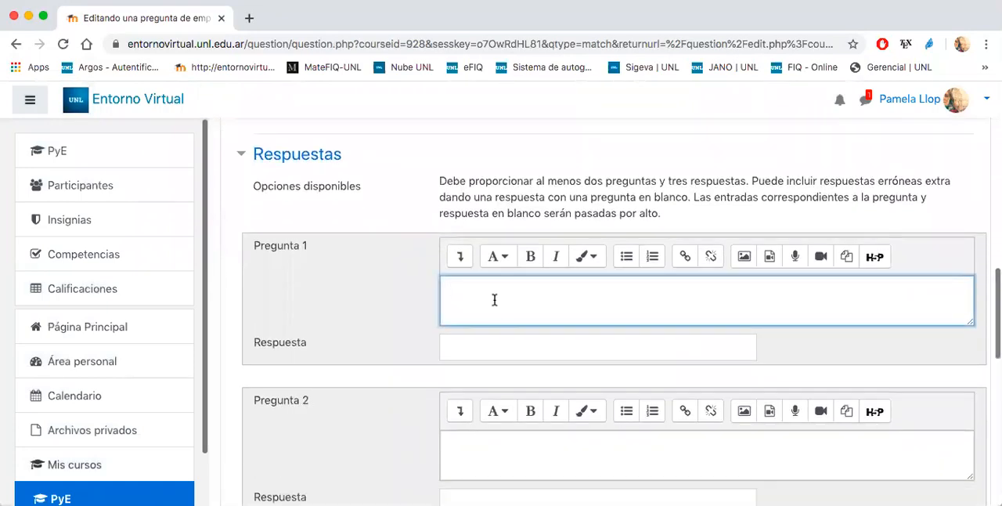
pyautogui.click(456, 252)
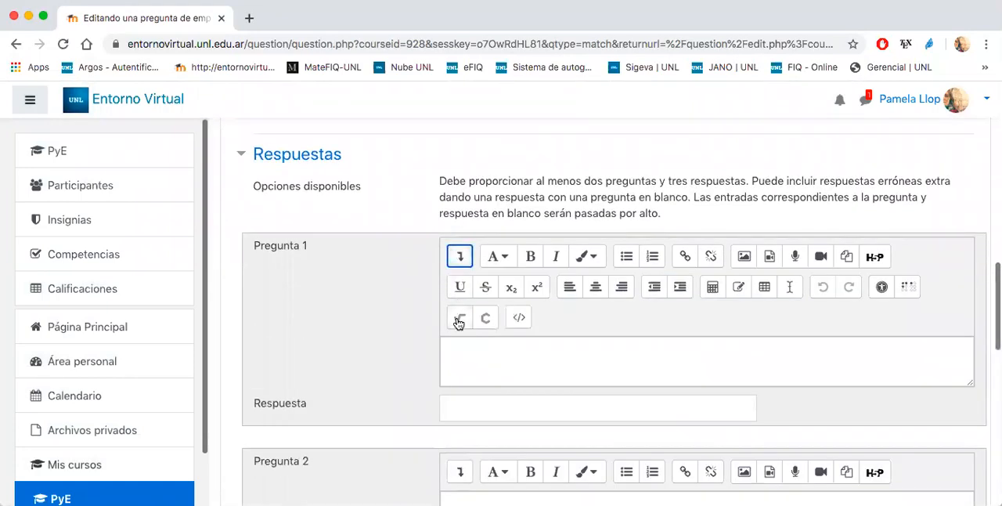
pyautogui.click(460, 317)
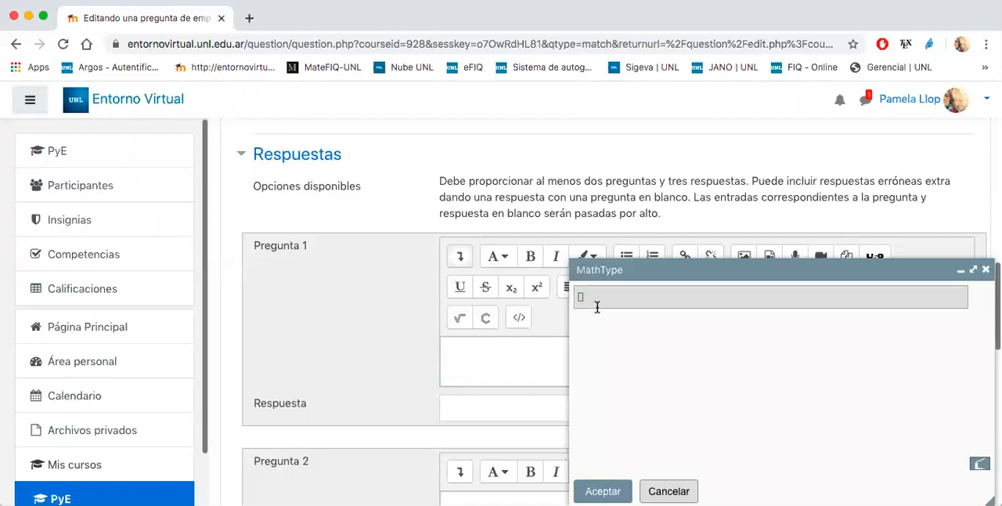
pyautogui.click(613, 319)
pyautogui.write('2')
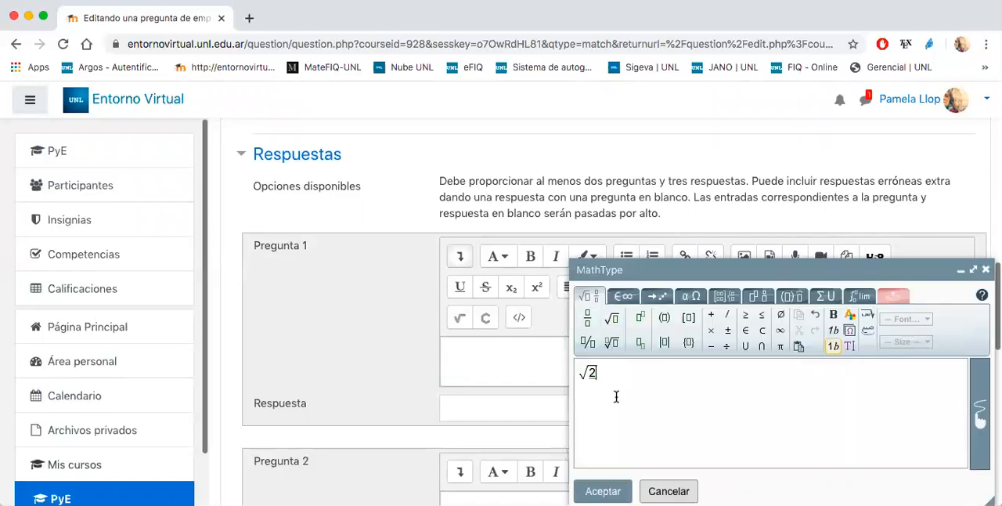
pyautogui.click(602, 488)
pyautogui.click(462, 403)
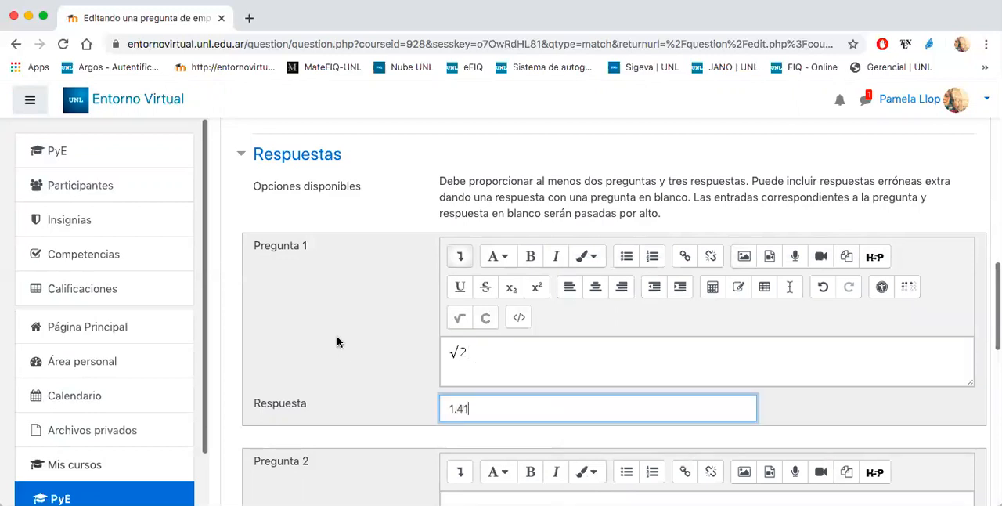
pyautogui.write('1.41')
# - Fill in Pregunta 2 with the MathType symbol π and set its Respuesta to 3.14
pyautogui.scroll(-5, 337, 337)
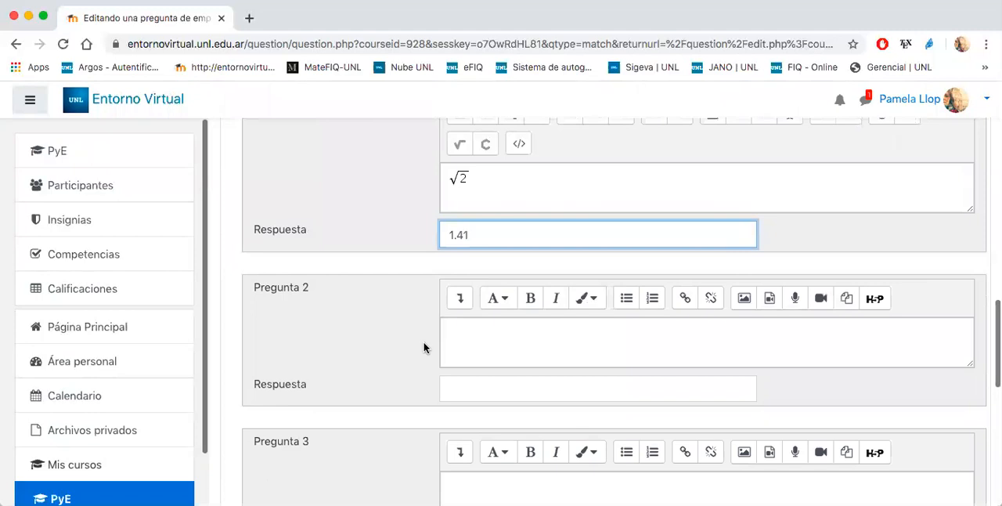
pyautogui.click(461, 330)
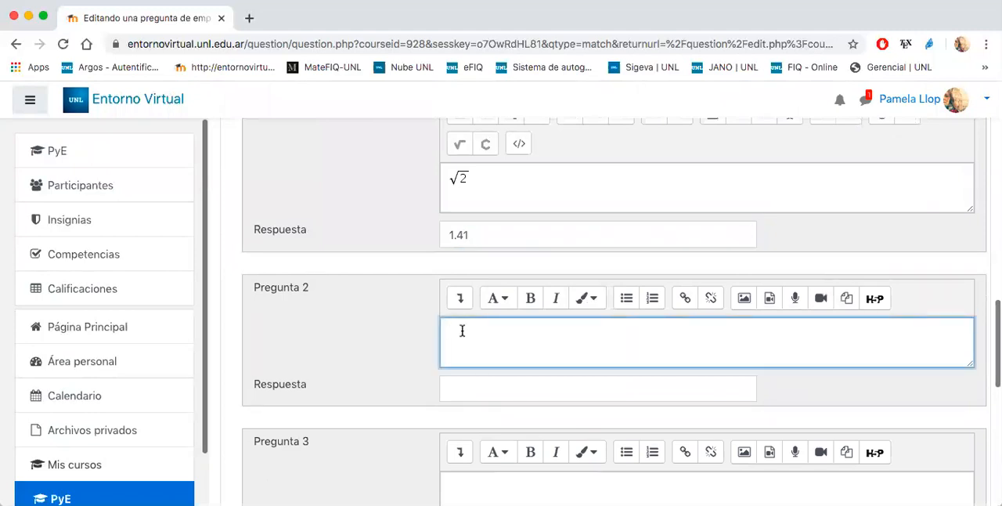
pyautogui.click(460, 297)
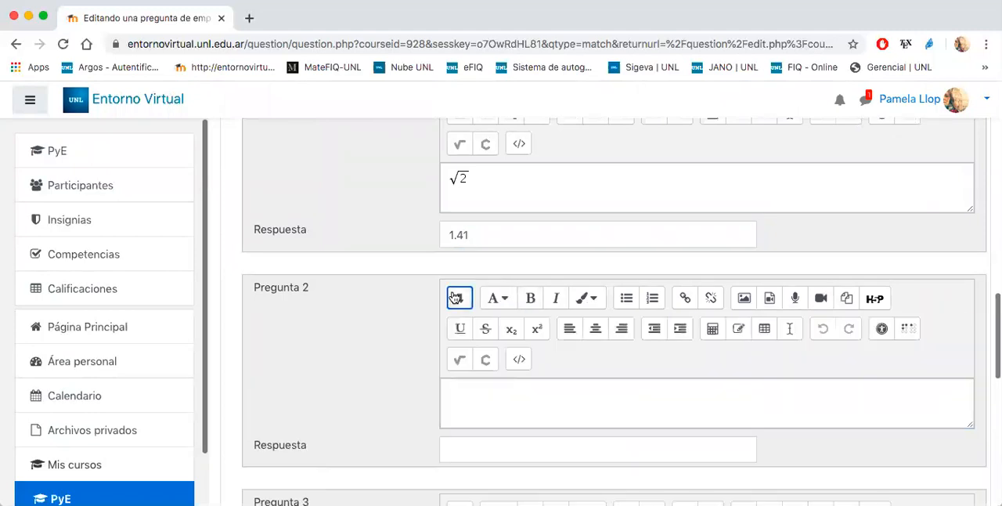
pyautogui.click(461, 363)
pyautogui.click(678, 298)
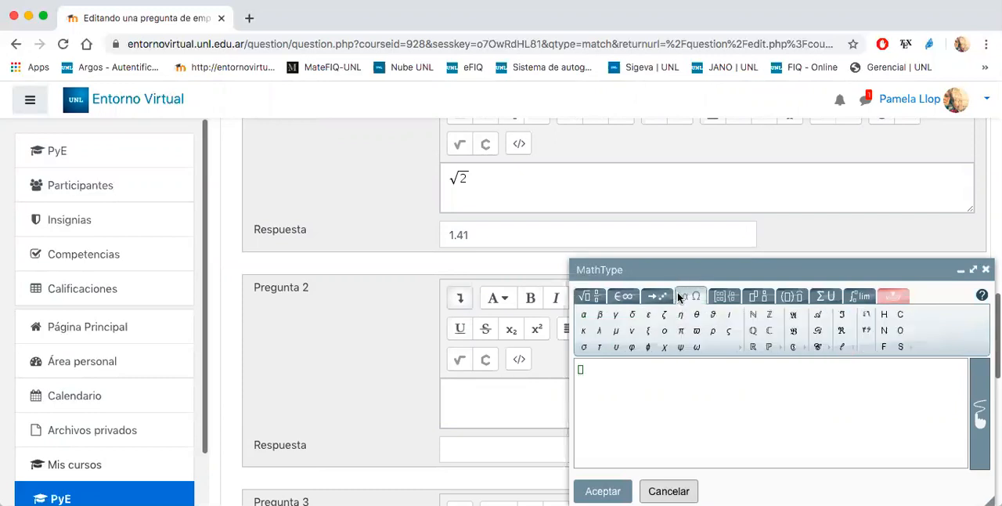
pyautogui.click(680, 330)
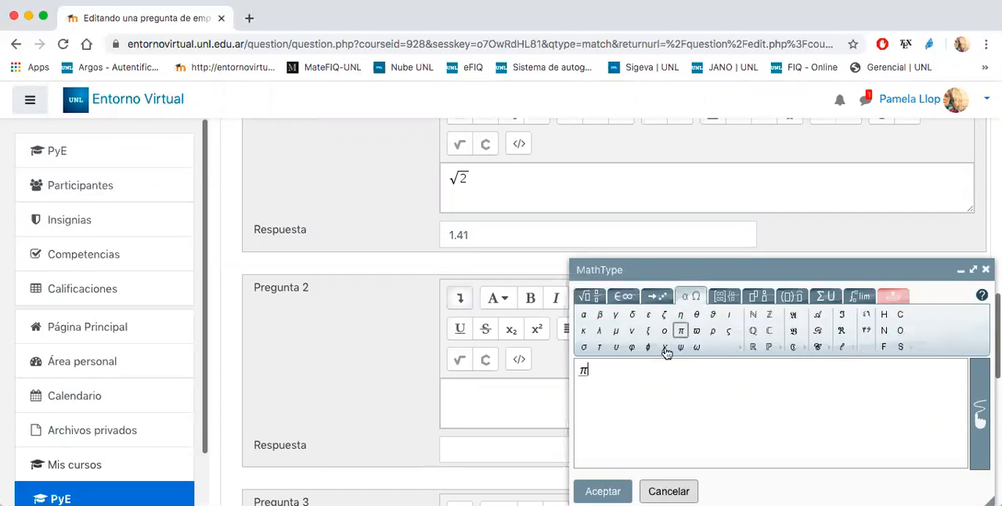
pyautogui.click(603, 491)
pyautogui.click(503, 449)
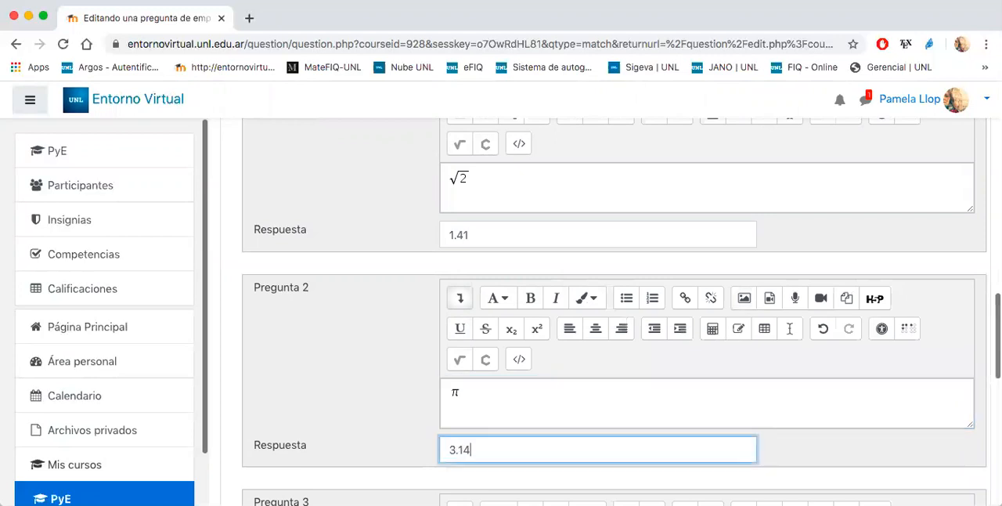
# - Fill in Pregunta 3 with the MathType fraction 1/2 and set its Respuesta to 0.5
pyautogui.scroll(-5, 356, 356)
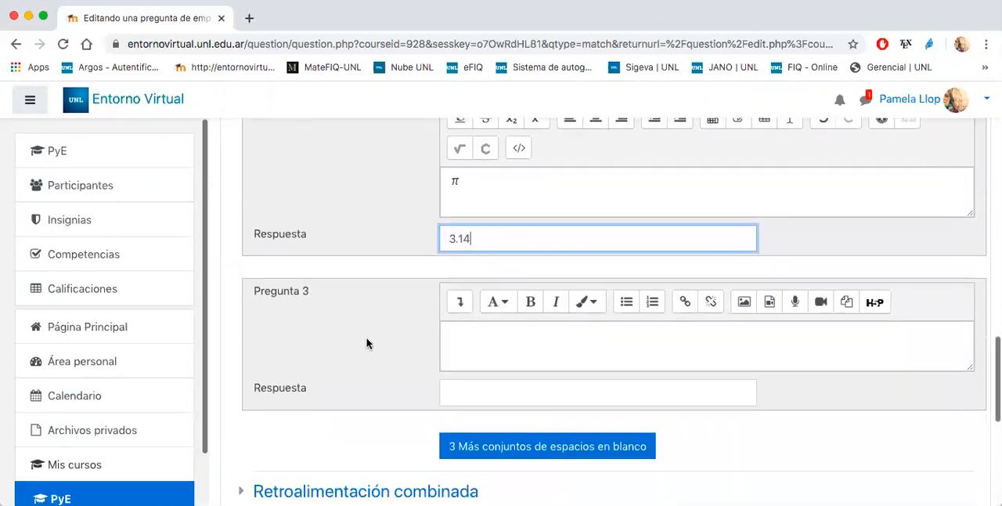
pyautogui.click(460, 327)
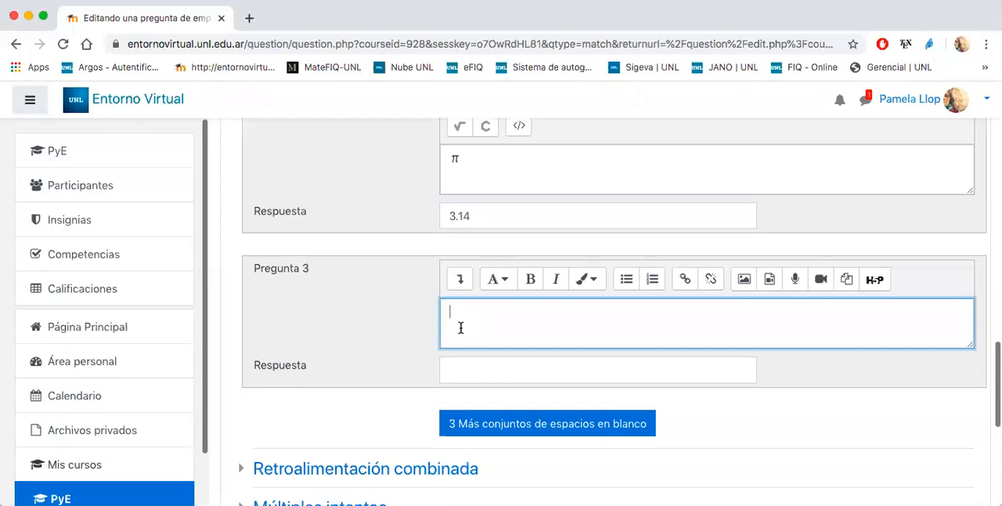
pyautogui.click(460, 279)
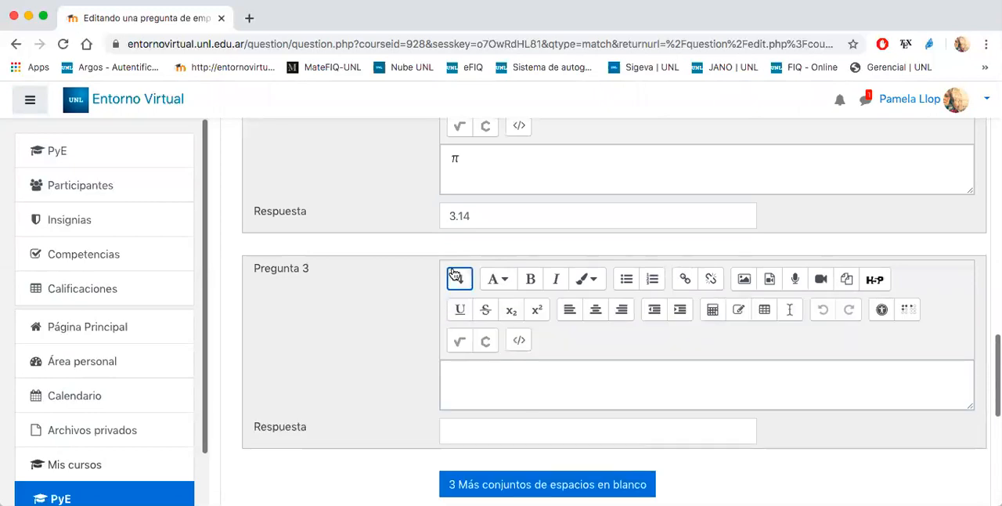
pyautogui.click(461, 340)
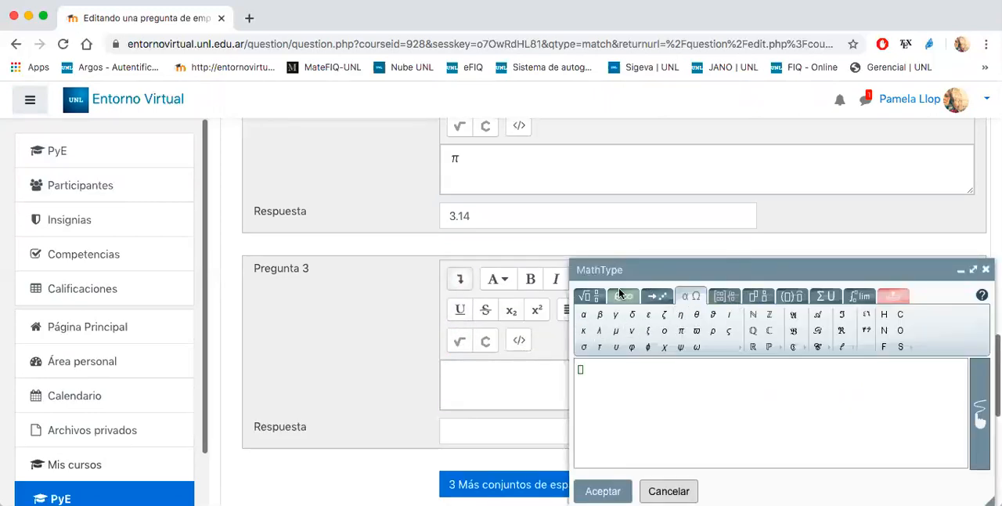
pyautogui.click(586, 299)
pyautogui.click(587, 318)
pyautogui.write('1')
pyautogui.click(583, 386)
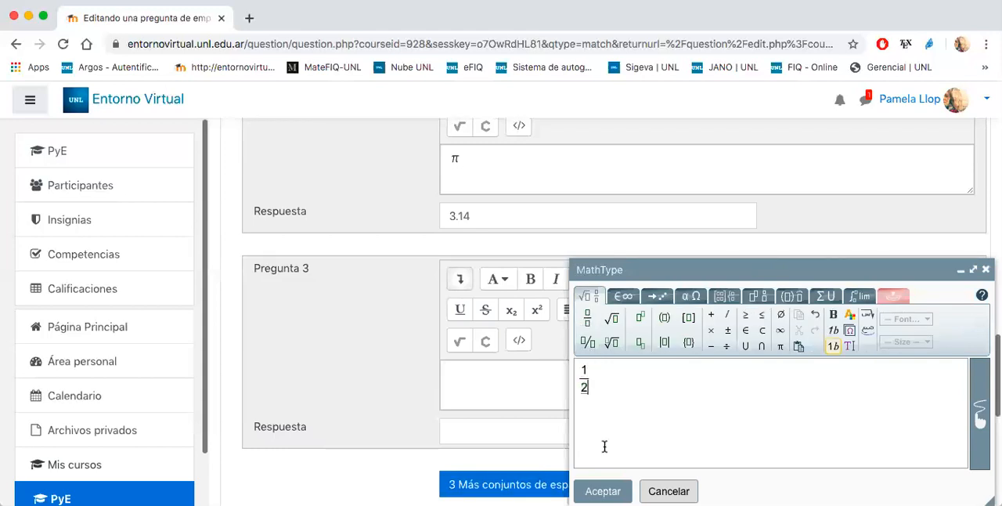
pyautogui.click(602, 491)
pyautogui.click(510, 426)
pyautogui.write('0.5')
# - Save the matching question Unir and return to the question bank
pyautogui.scroll(-3, 463, 430)
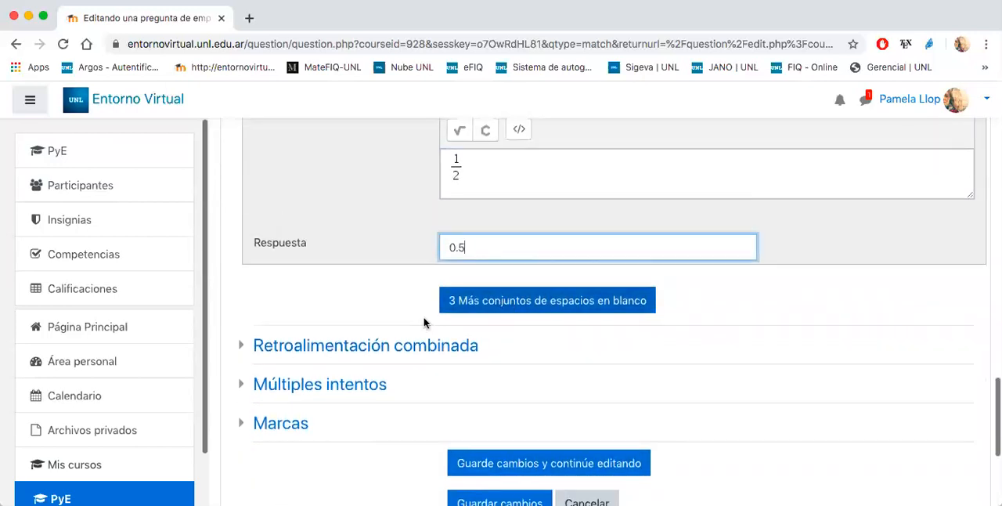
pyautogui.scroll(-2, 438, 443)
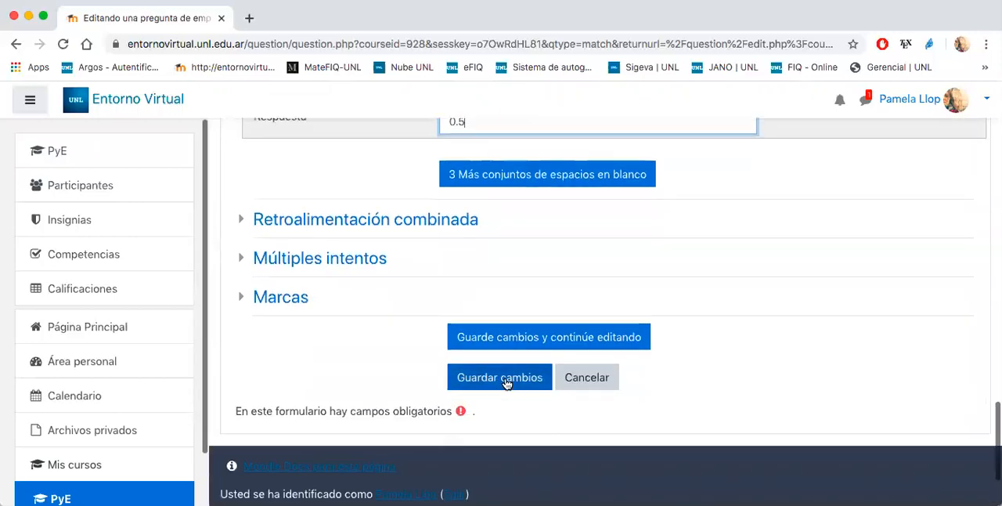
pyautogui.click(506, 378)
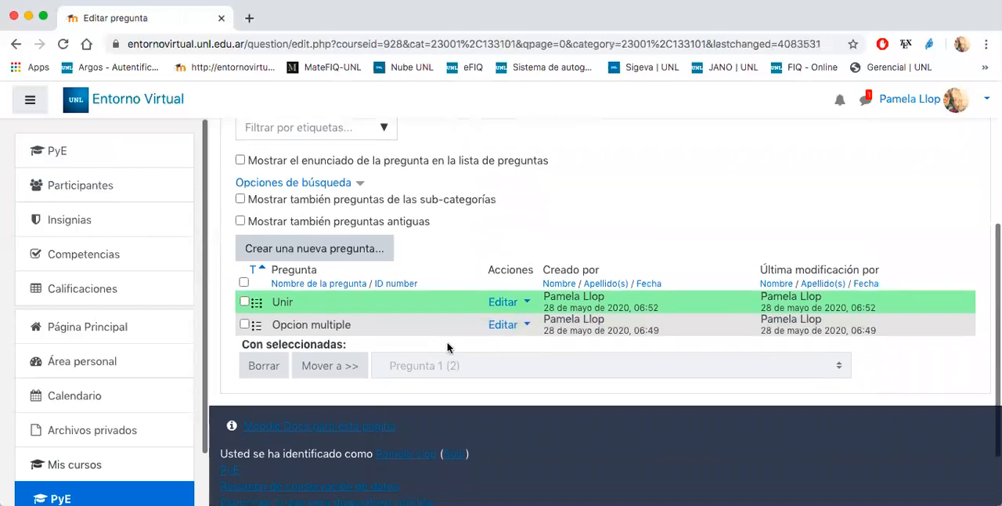
# - Preview the Unir question, submit the matches 1/2 with 0.5, π with 3.14 and √2 with 1.41, and close the preview
pyautogui.click(505, 303)
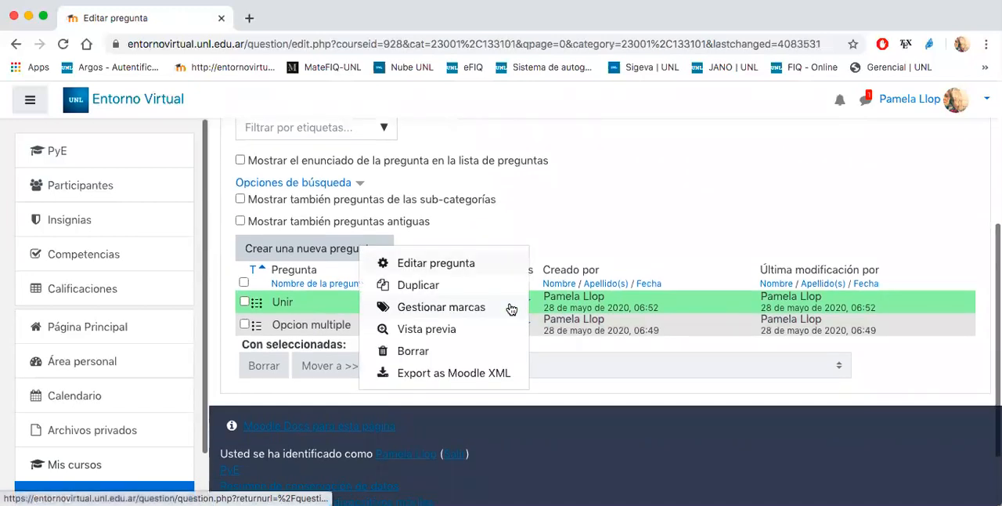
pyautogui.click(442, 332)
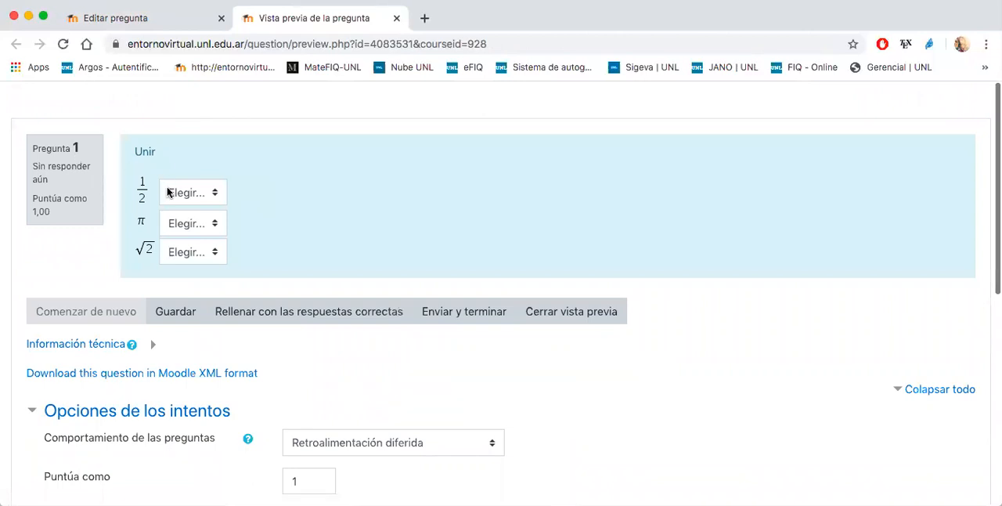
pyautogui.click(168, 191)
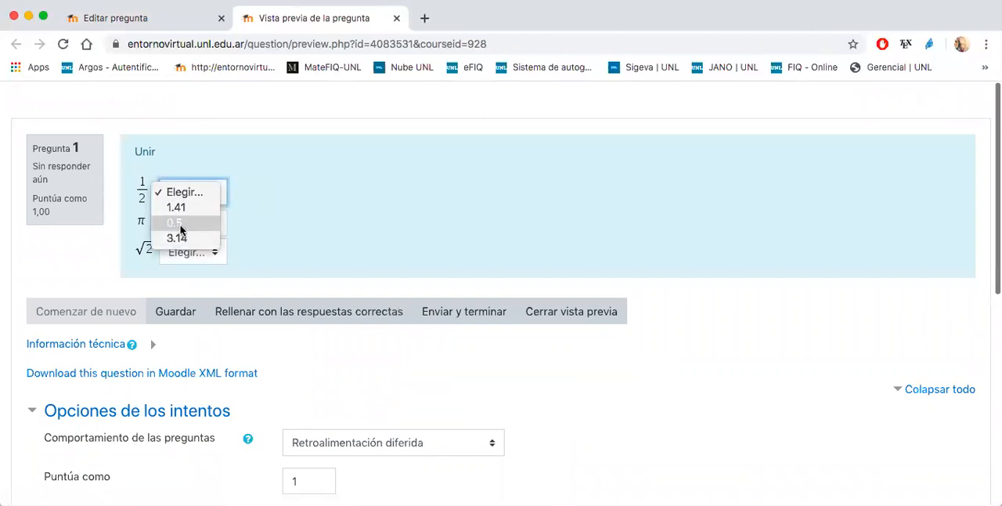
pyautogui.click(180, 227)
pyautogui.click(200, 227)
pyautogui.click(184, 270)
pyautogui.click(187, 252)
pyautogui.click(186, 265)
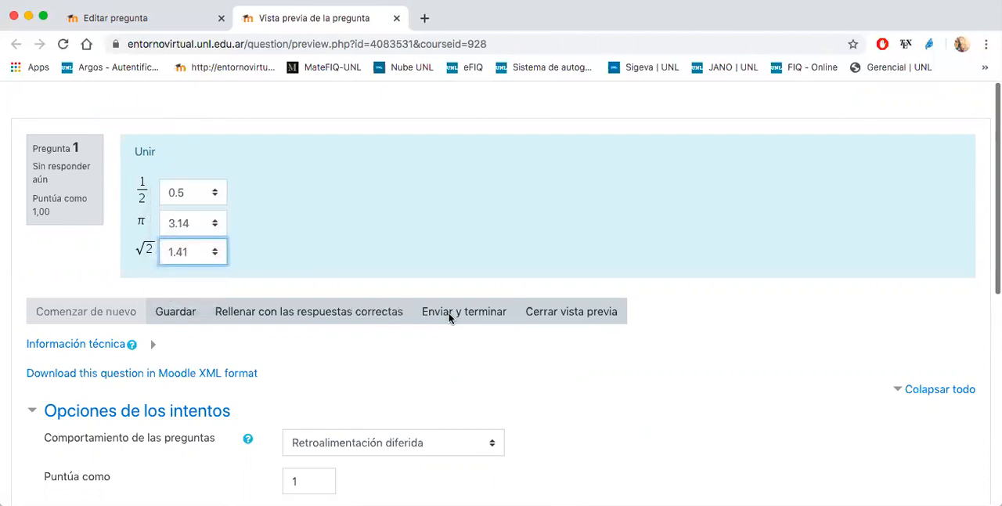
pyautogui.click(448, 312)
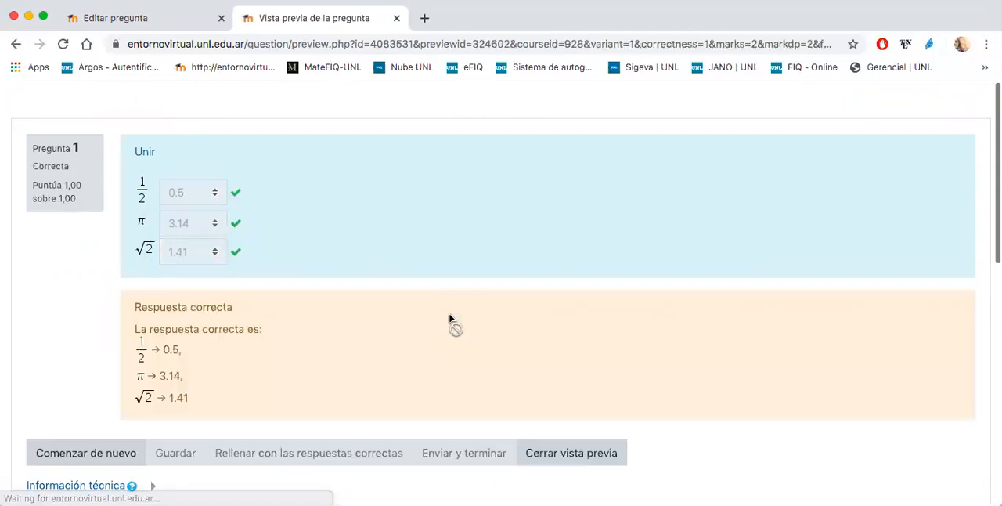
pyautogui.click(532, 462)
# - Preview the Unir question again, submit π with 1.41, 1/2 with 0.5 and √2 with 3.14, and close the preview
pyautogui.click(505, 302)
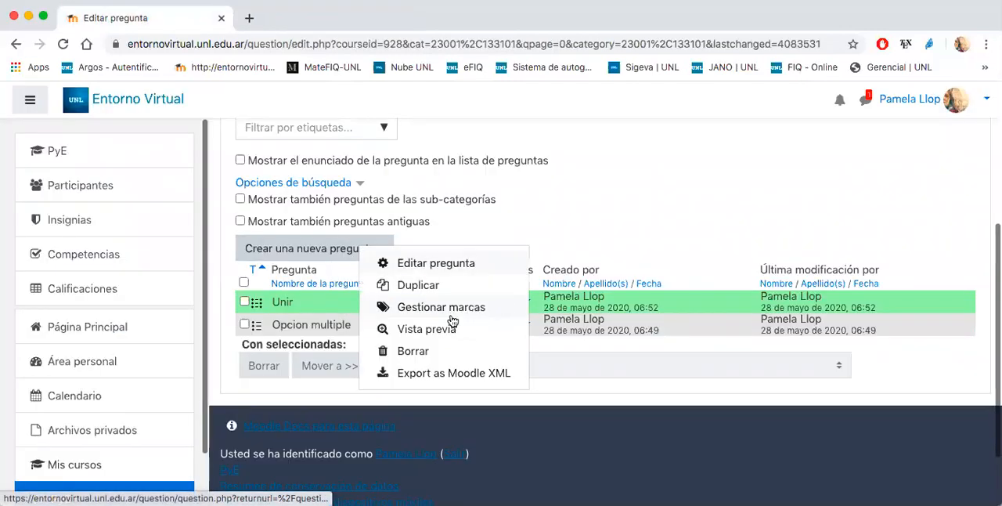
pyautogui.click(452, 327)
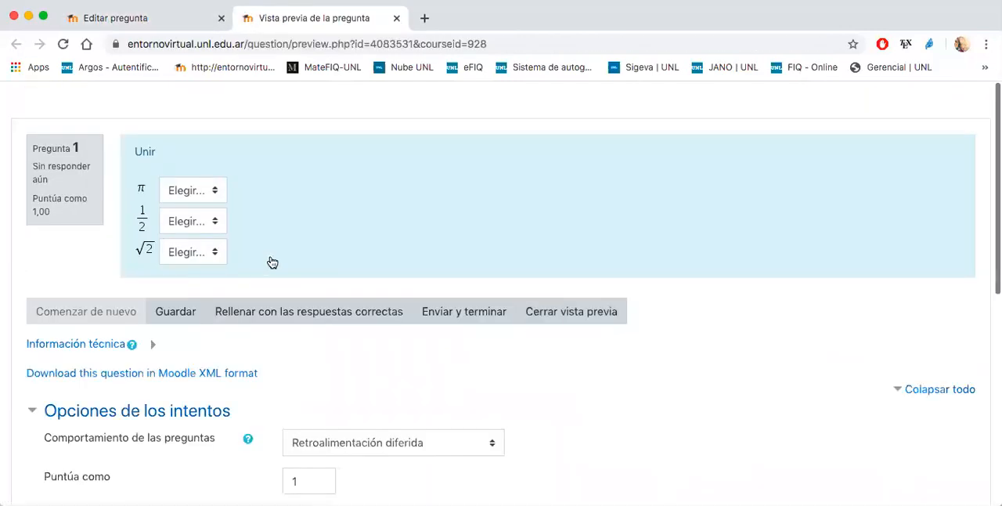
pyautogui.click(208, 190)
pyautogui.click(187, 207)
pyautogui.click(205, 223)
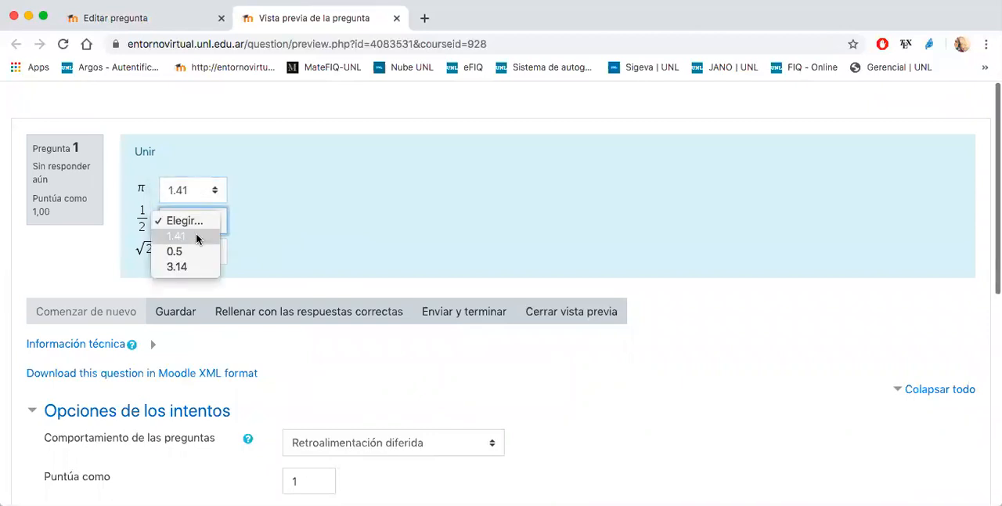
pyautogui.click(191, 251)
pyautogui.click(212, 252)
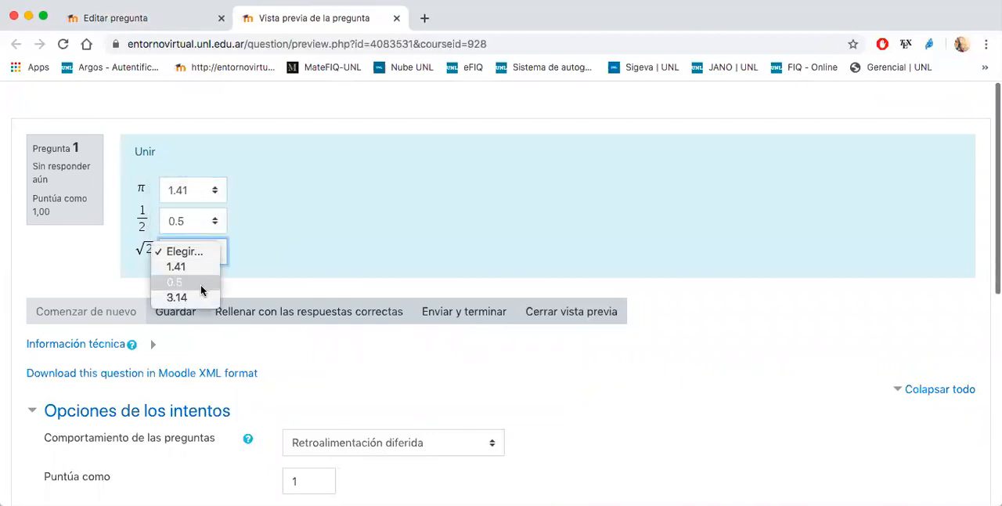
pyautogui.click(192, 299)
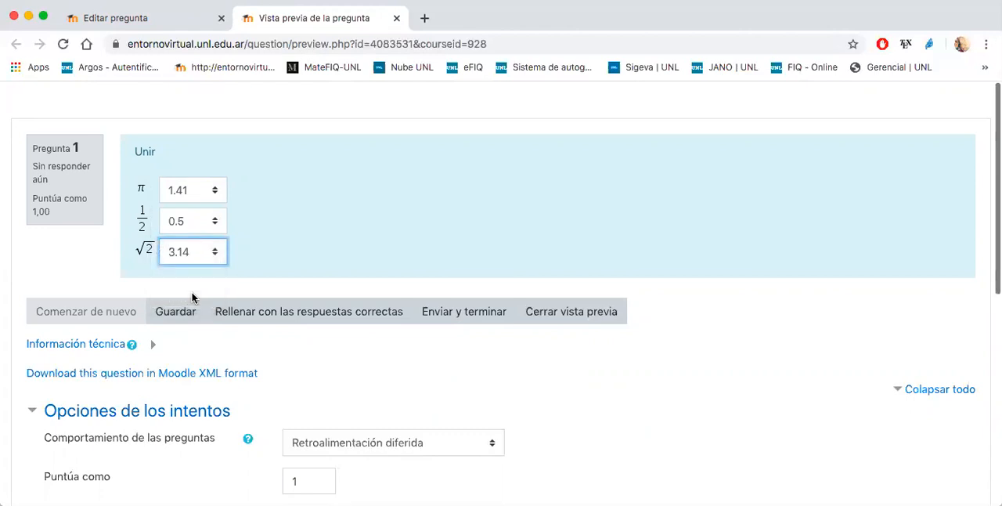
pyautogui.click(429, 315)
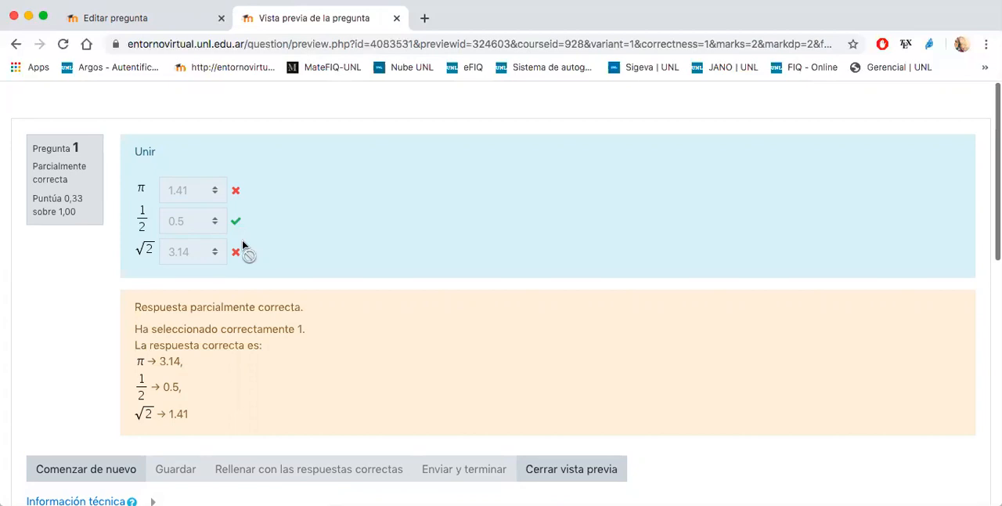
pyautogui.click(557, 471)
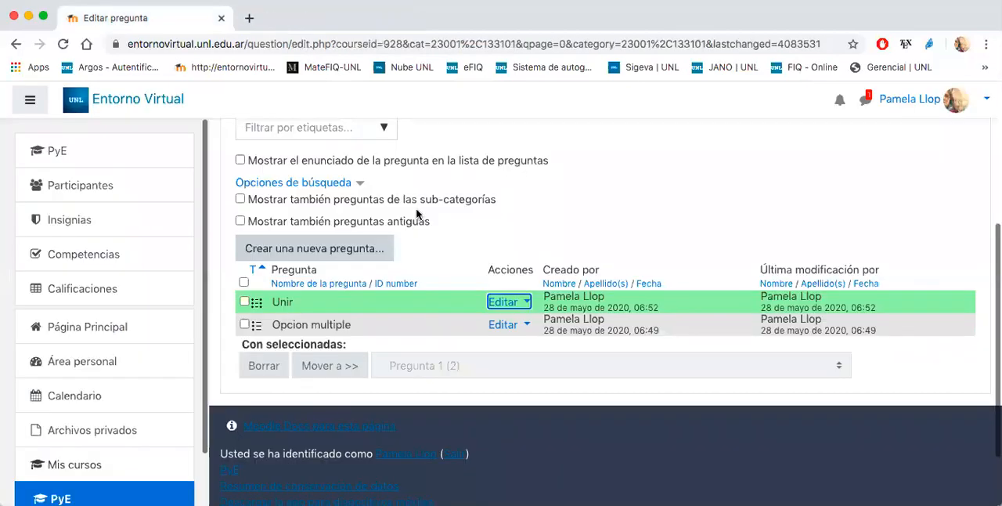
# - Go to the list of question categories and open the Pregunta 2 category
pyautogui.scroll(5, 383, 309)
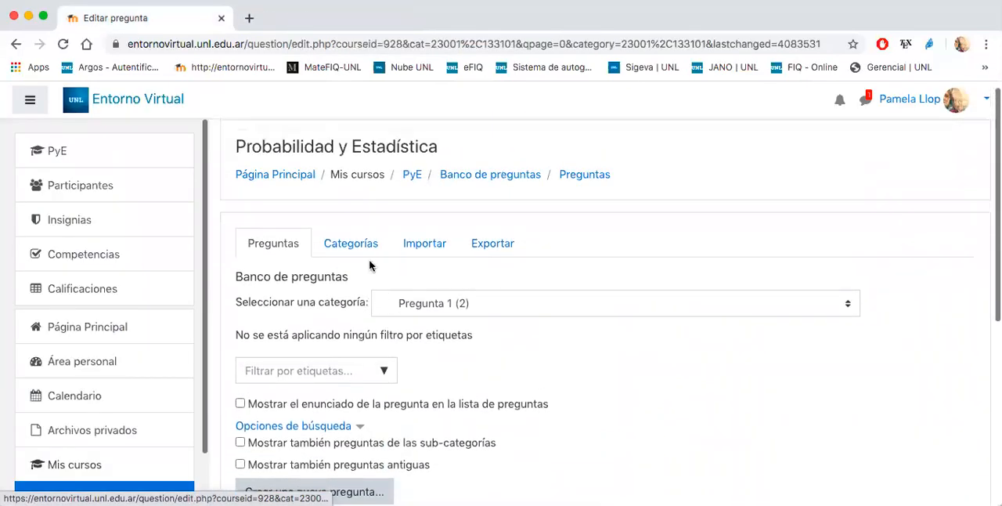
pyautogui.click(357, 245)
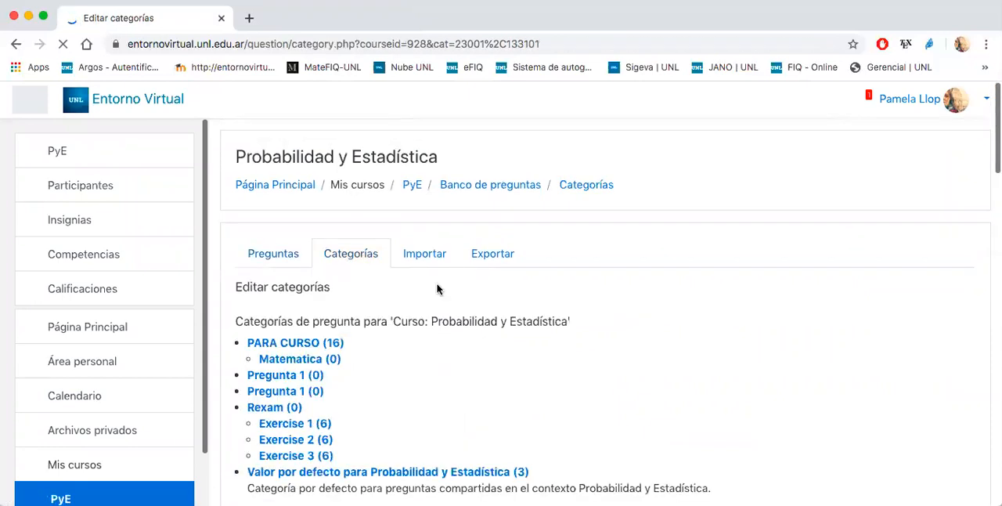
pyautogui.scroll(-10, 411, 362)
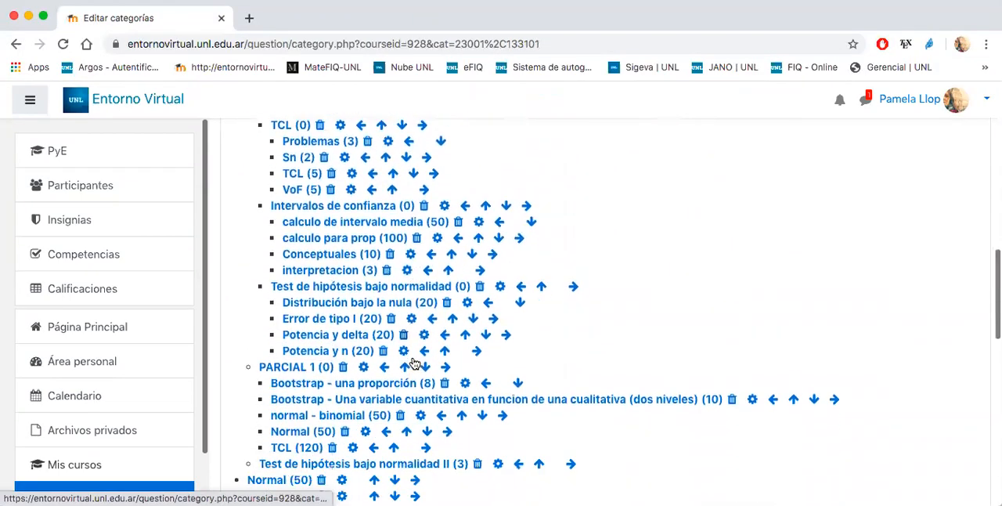
pyautogui.scroll(-3, 414, 364)
pyautogui.click(308, 382)
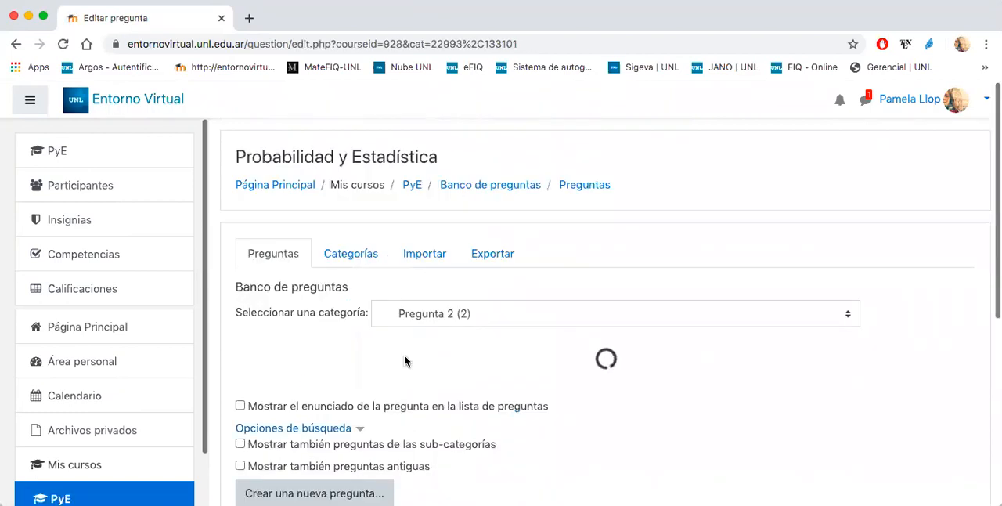
# - Open the Numérica question for editing and review its statement, highlighting the instruction "Redondee a un decimal."
pyautogui.scroll(-8, 405, 360)
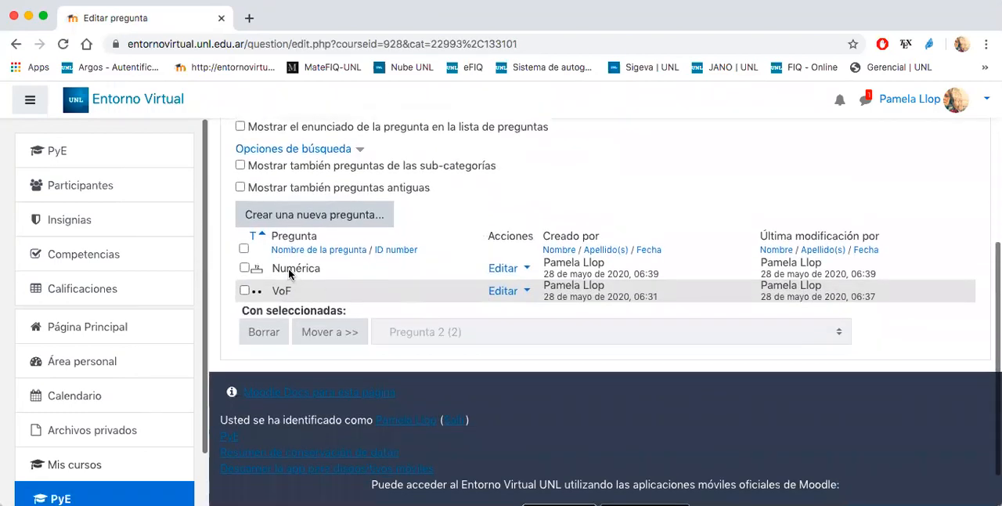
pyautogui.click(502, 268)
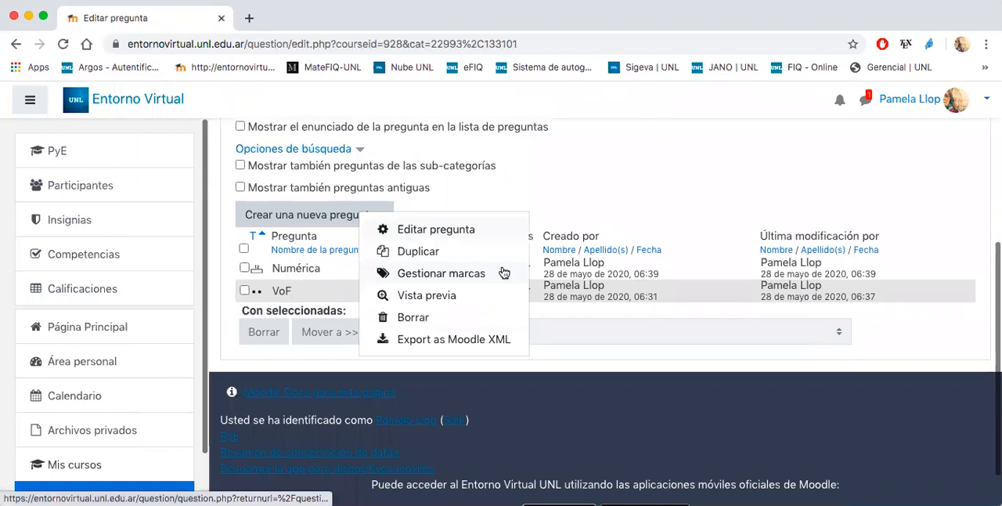
pyautogui.click(470, 228)
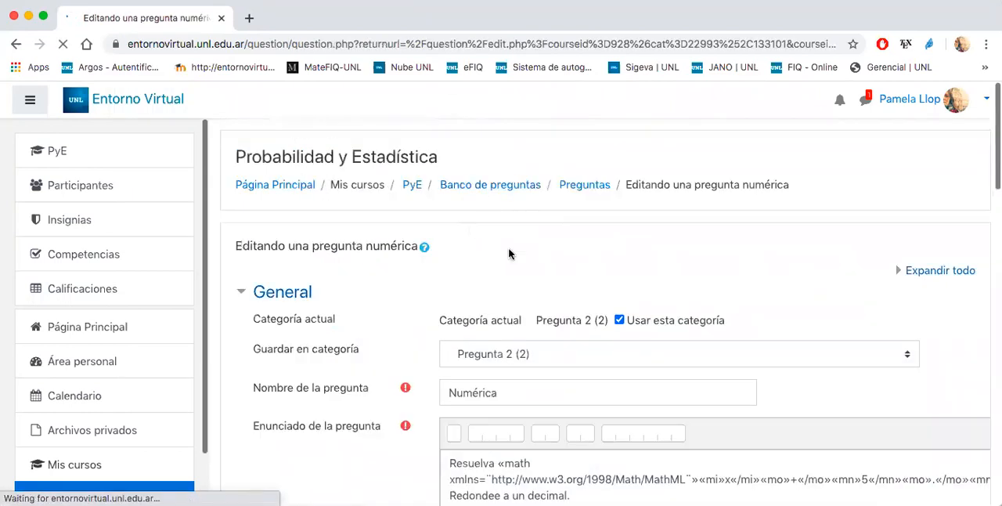
pyautogui.scroll(-5, 508, 248)
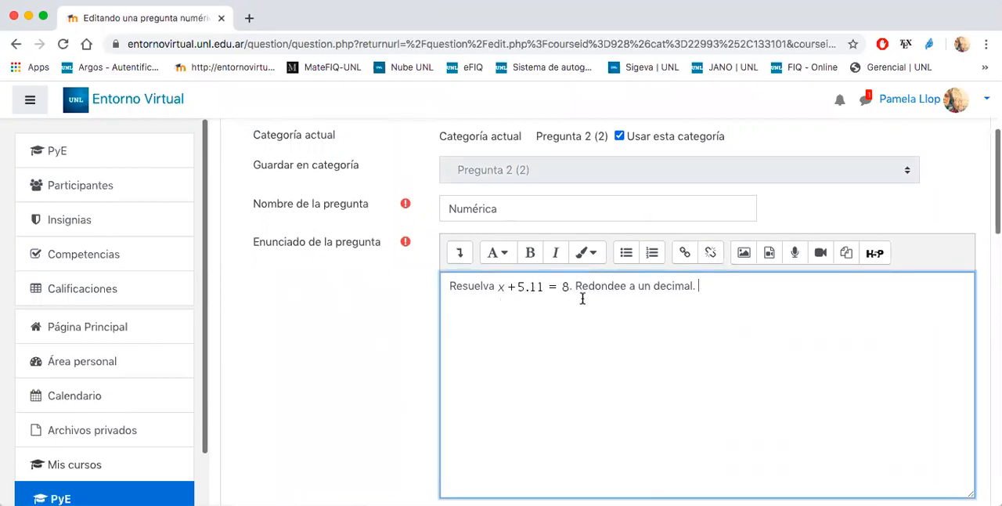
pyautogui.moveTo(576, 285); pyautogui.dragTo(703, 280)
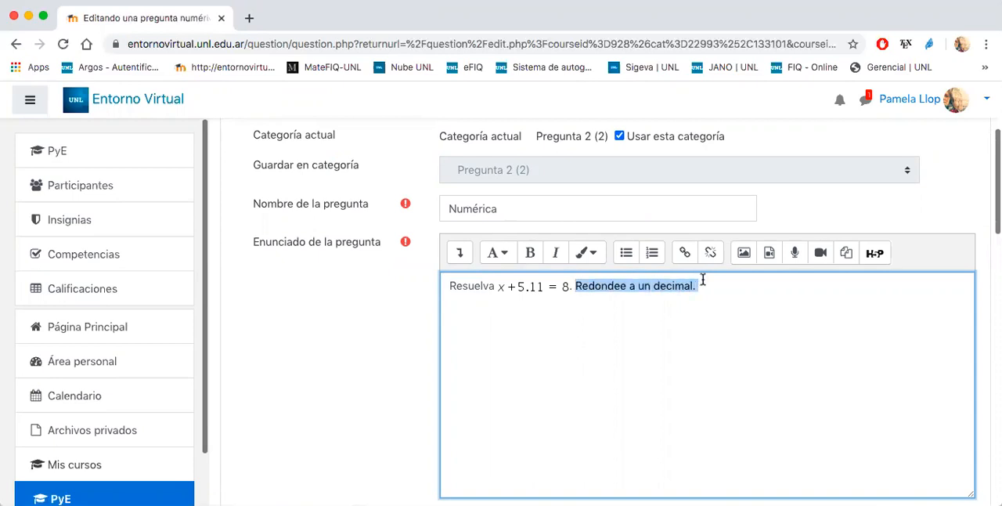
pyautogui.scroll(-2, 542, 358)
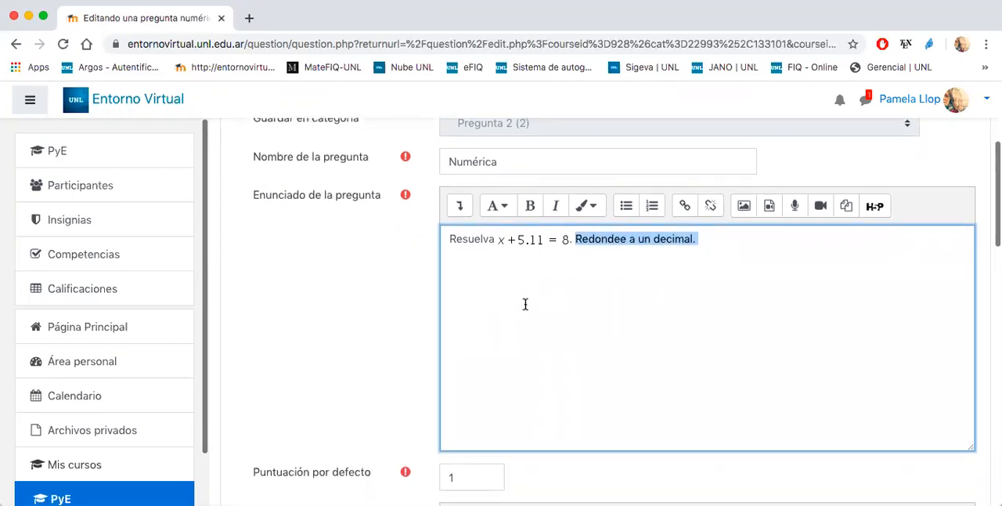
# - Examine the value, error margin and grade defined for Respuesta 1 of the numerical question
pyautogui.scroll(-5, 525, 304)
pyautogui.click(454, 376)
pyautogui.scroll(-6, 453, 377)
pyautogui.moveTo(478, 358); pyautogui.dragTo(455, 356)
pyautogui.click(451, 355)
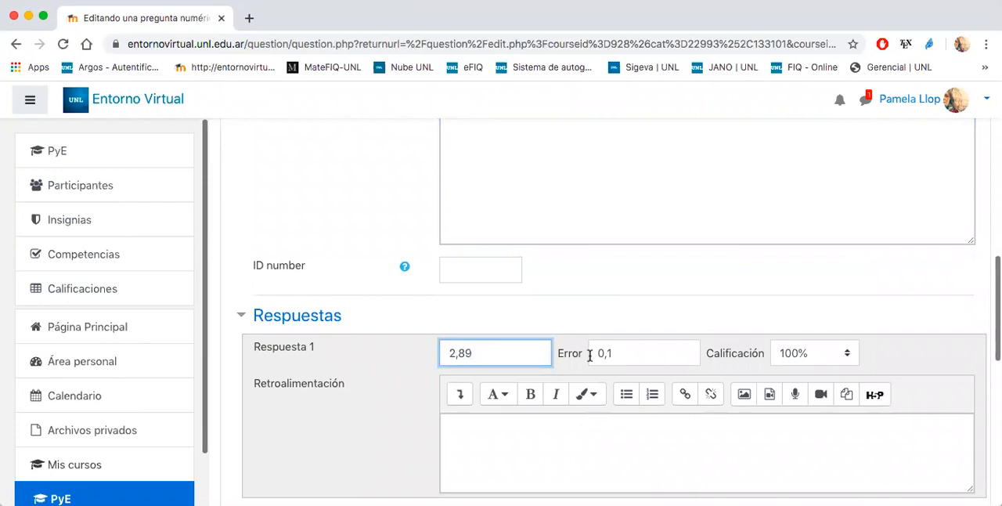
pyautogui.click(619, 354)
pyautogui.doubleClick(598, 353)
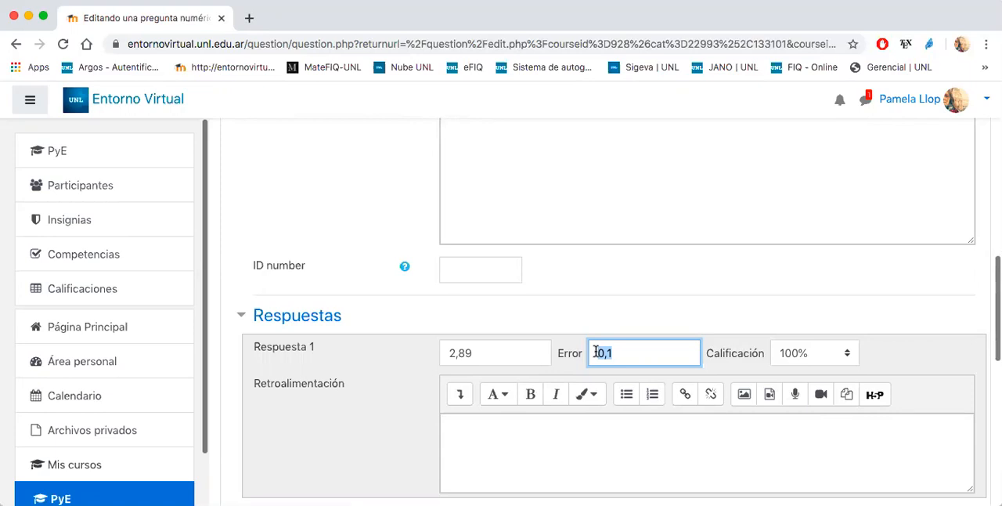
pyautogui.click(579, 351)
pyautogui.moveTo(615, 353); pyautogui.dragTo(594, 353)
pyautogui.click(615, 361)
pyautogui.scroll(-3, 505, 387)
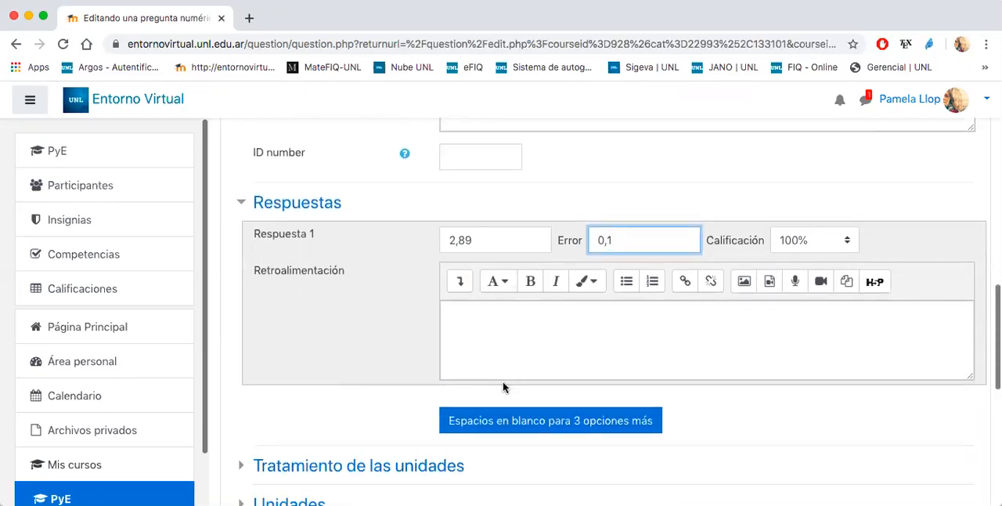
# - Add blank spaces for three more answers and delete "Redondee a un decimal." from the question statement
pyautogui.click(526, 421)
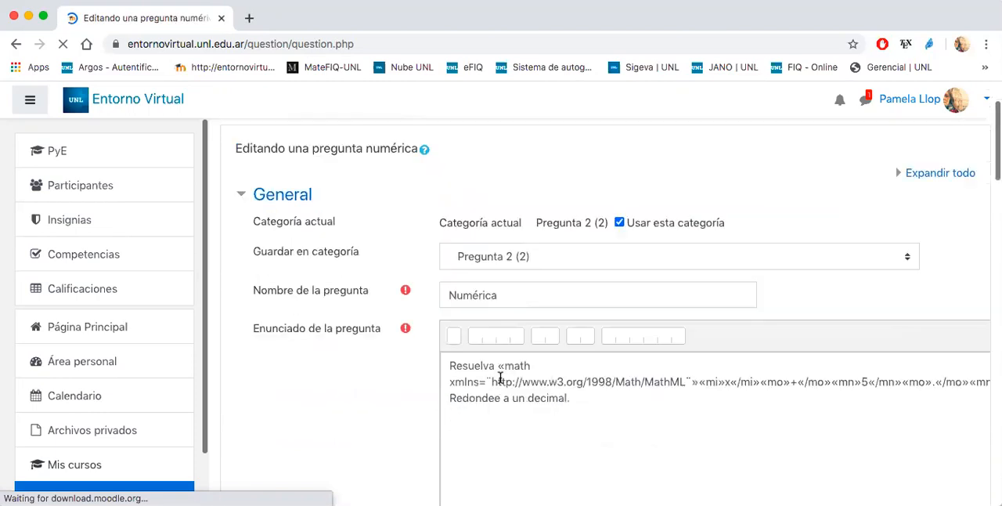
pyautogui.moveTo(576, 349); pyautogui.dragTo(698, 350)
pyautogui.press('BackSpace')
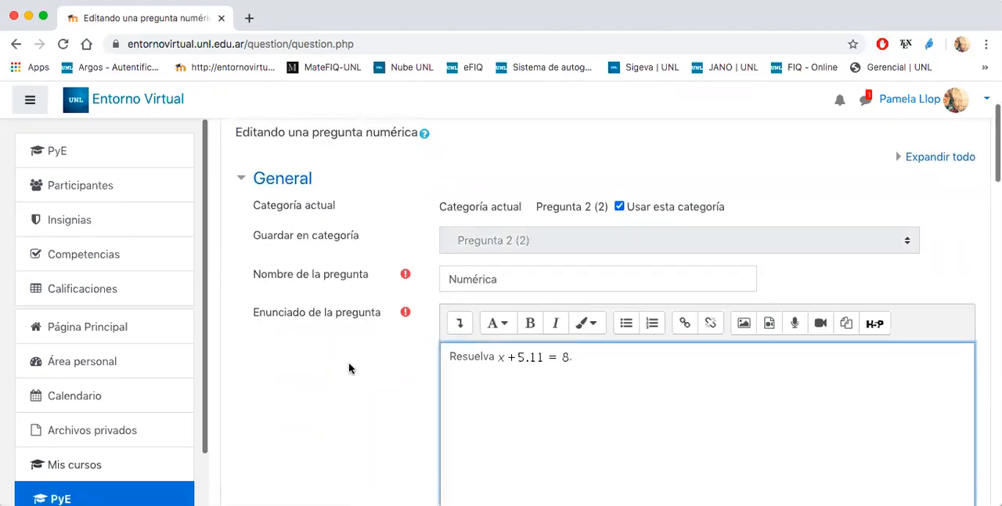
# - Set the accepted error of Respuesta 1 to 0
pyautogui.scroll(-10, 348, 361)
pyautogui.scroll(-3, 348, 364)
pyautogui.moveTo(632, 225); pyautogui.dragTo(593, 226)
pyautogui.write('0')
pyautogui.click(492, 295)
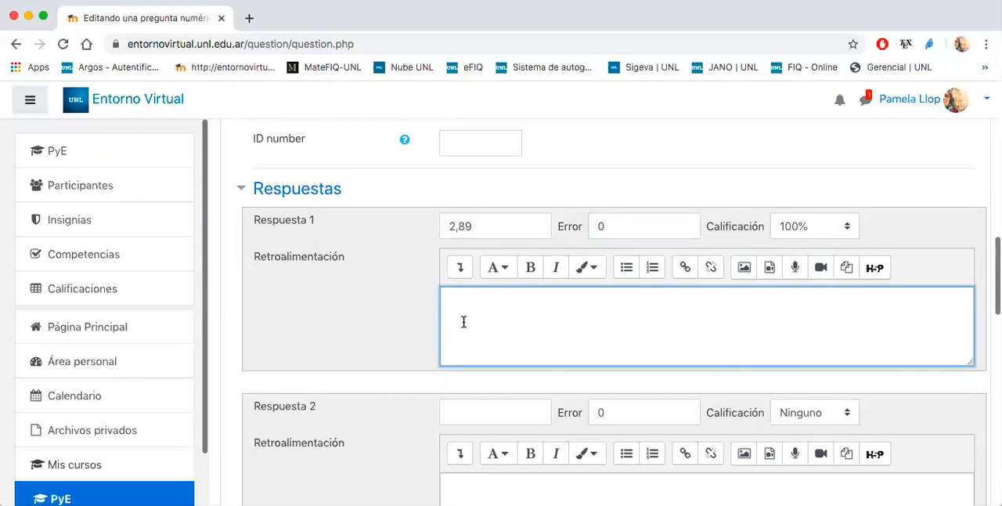
# - Enter 2.89 as Respuesta 2 with an error of 0.1 and a grade of 75%
pyautogui.scroll(-3, 470, 313)
pyautogui.click(478, 312)
pyautogui.write('2.8')
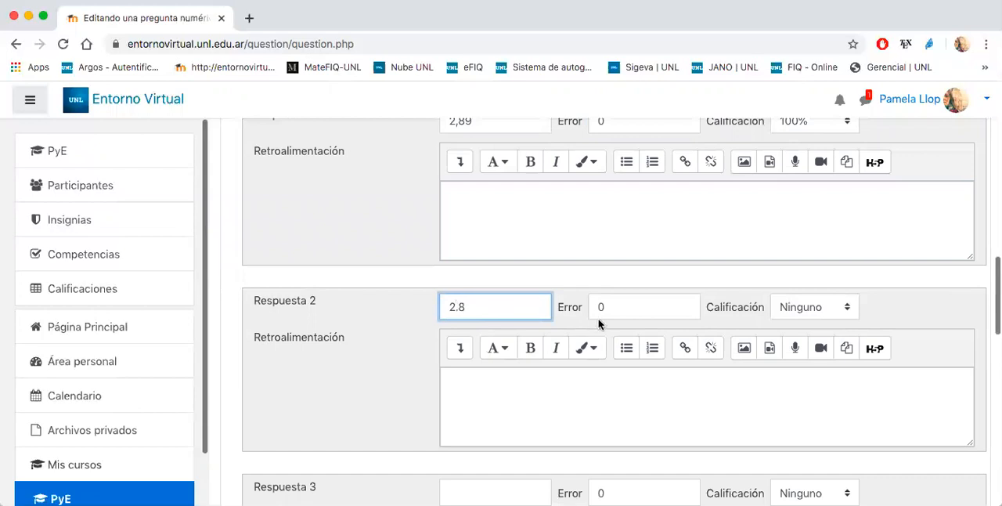
pyautogui.click(615, 310)
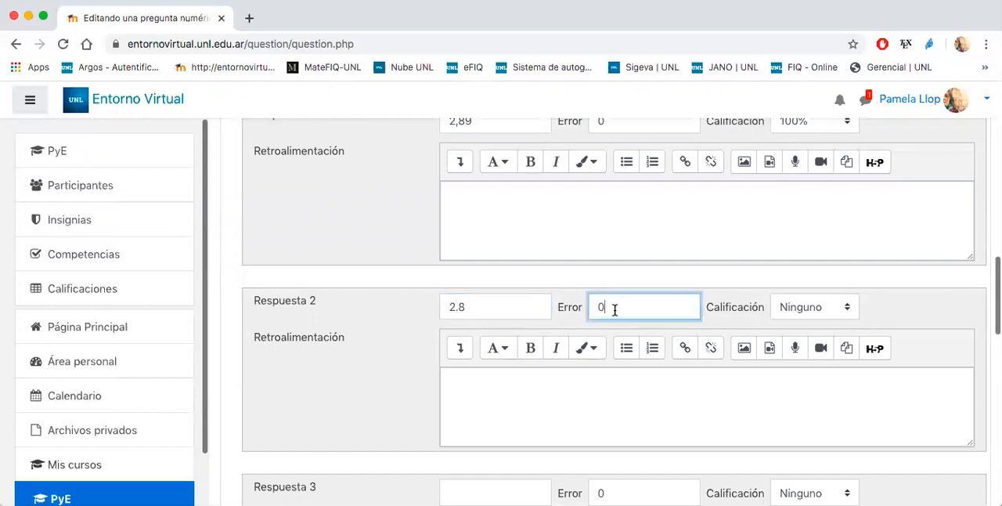
pyautogui.scroll(1, 676, 308)
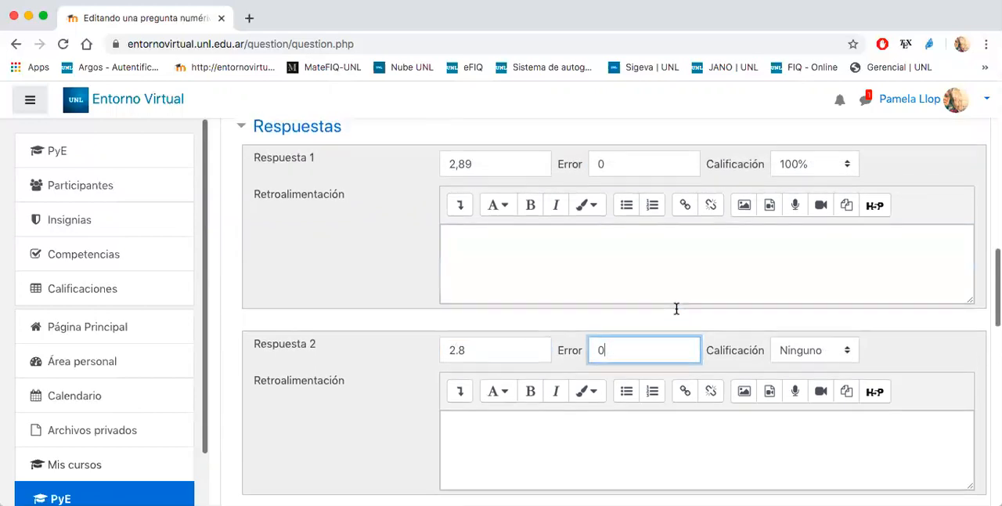
pyautogui.click(486, 342)
pyautogui.doubleClick(487, 342)
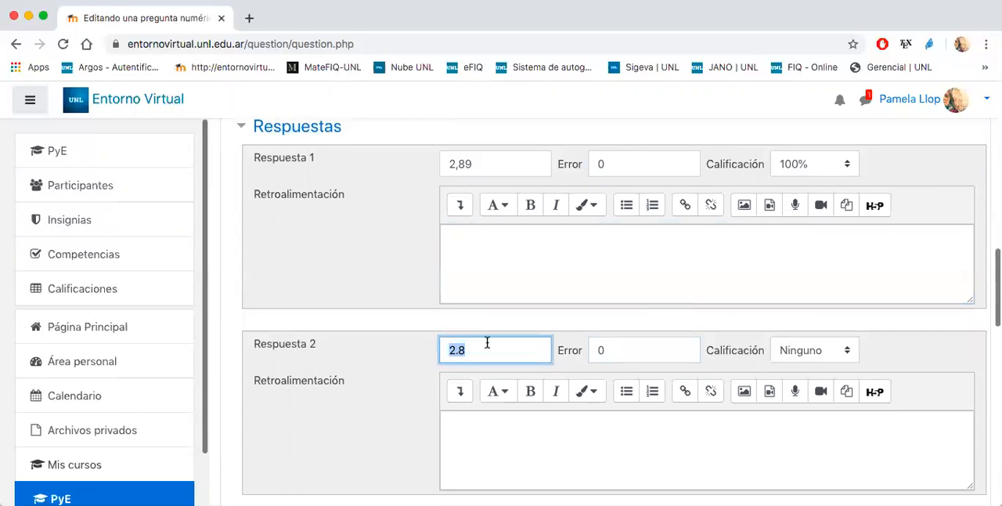
pyautogui.press('Right')
pyautogui.click(628, 347)
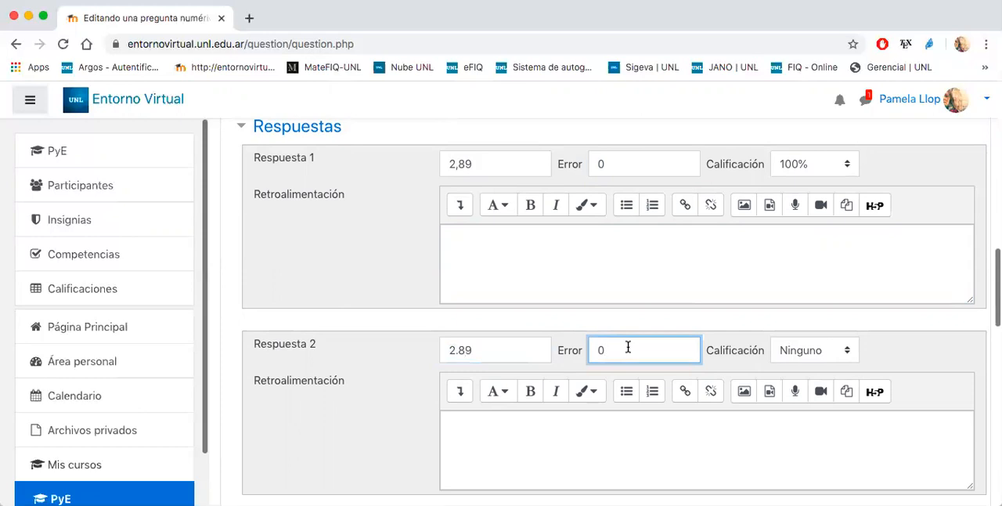
pyautogui.write('.1')
pyautogui.click(814, 350)
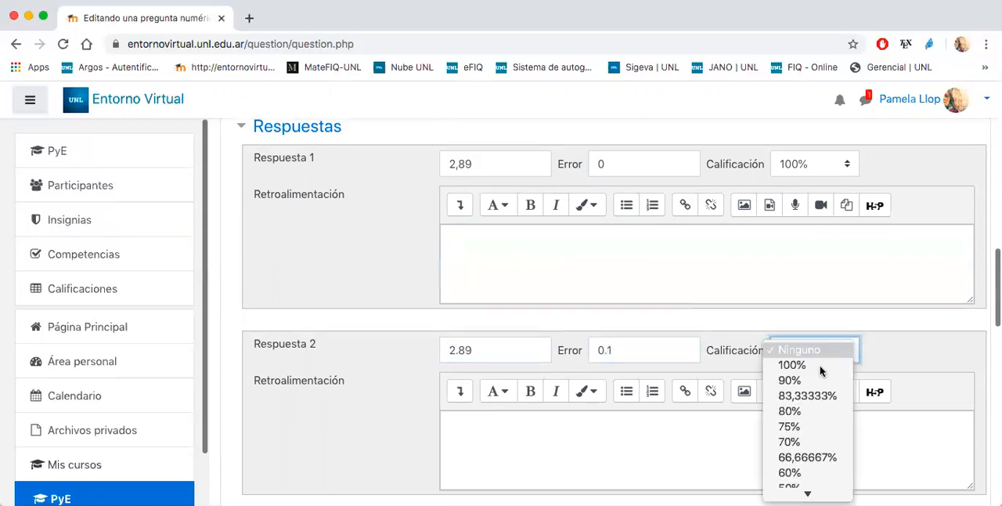
pyautogui.click(797, 428)
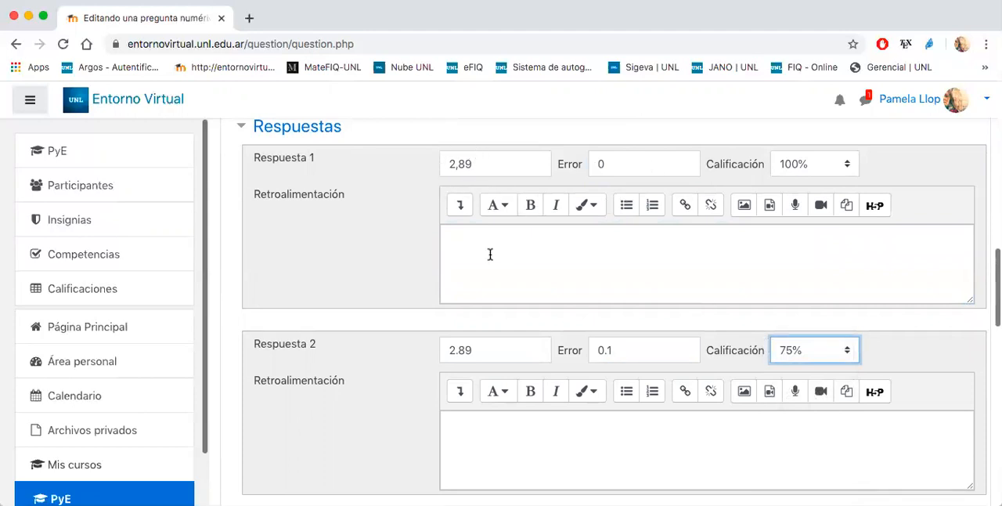
# - Check the remaining answer fields, cancel the edits to the Numérica question and return to the question bank
pyautogui.scroll(-15, 489, 253)
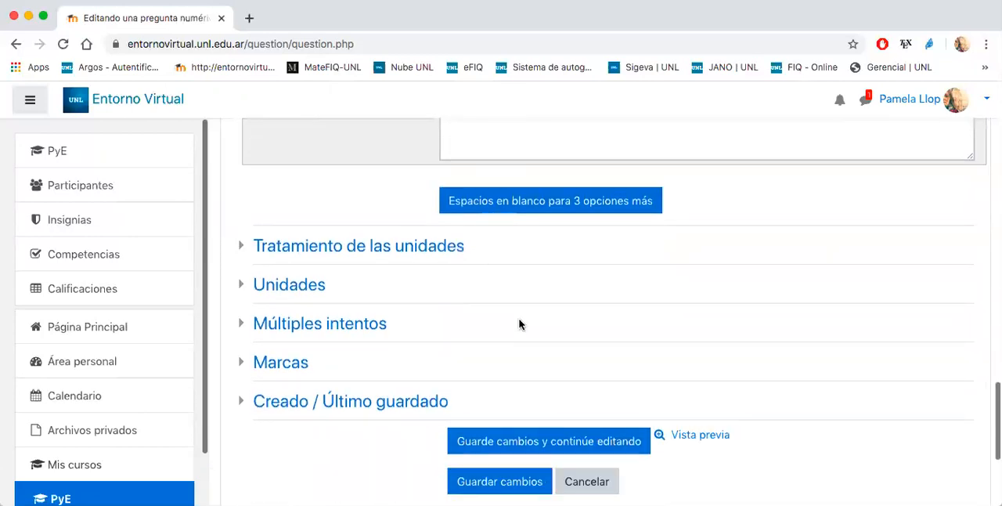
pyautogui.scroll(10, 519, 324)
pyautogui.doubleClick(499, 238)
pyautogui.scroll(-5, 500, 238)
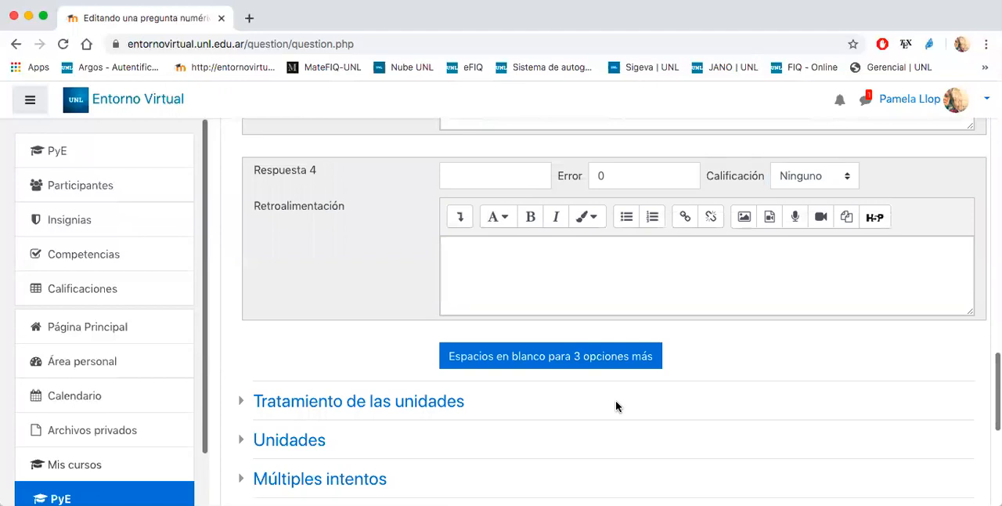
pyautogui.scroll(-5, 615, 405)
pyautogui.click(600, 440)
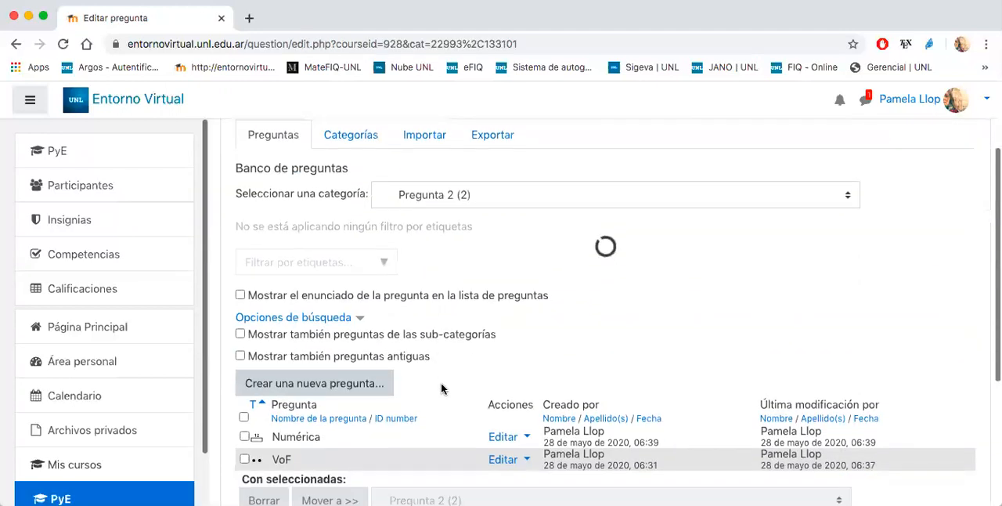
# - Preview the Numérica question, submit the answer 2.8, and close the preview
pyautogui.click(506, 401)
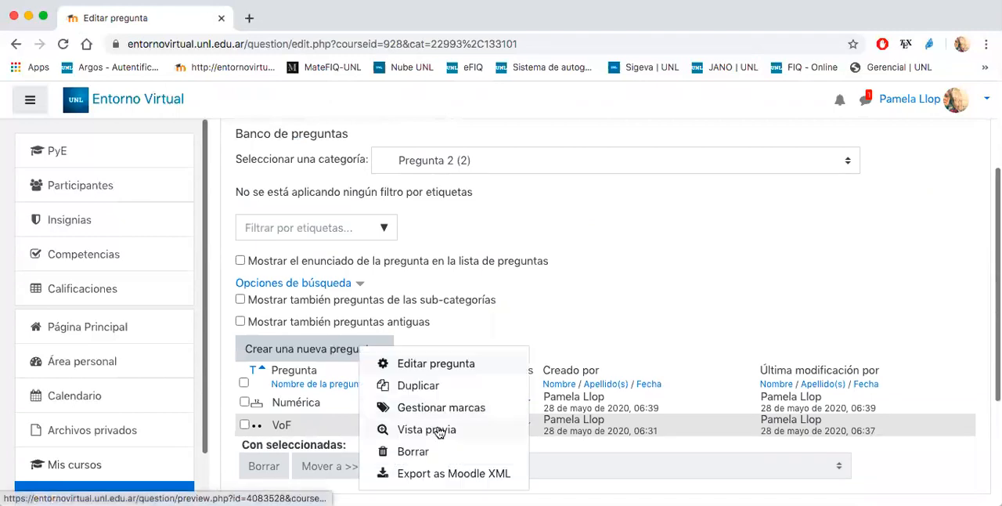
pyautogui.click(427, 429)
pyautogui.click(257, 195)
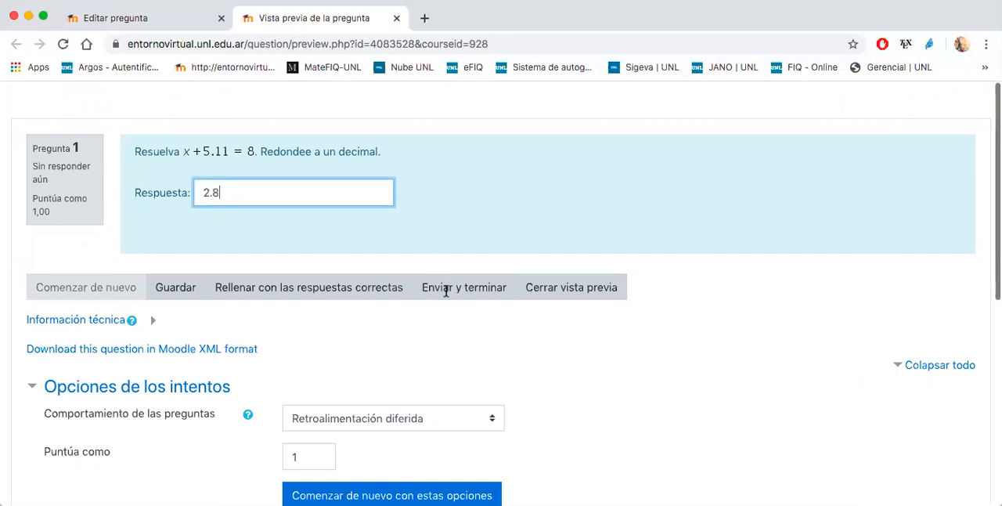
pyautogui.click(440, 290)
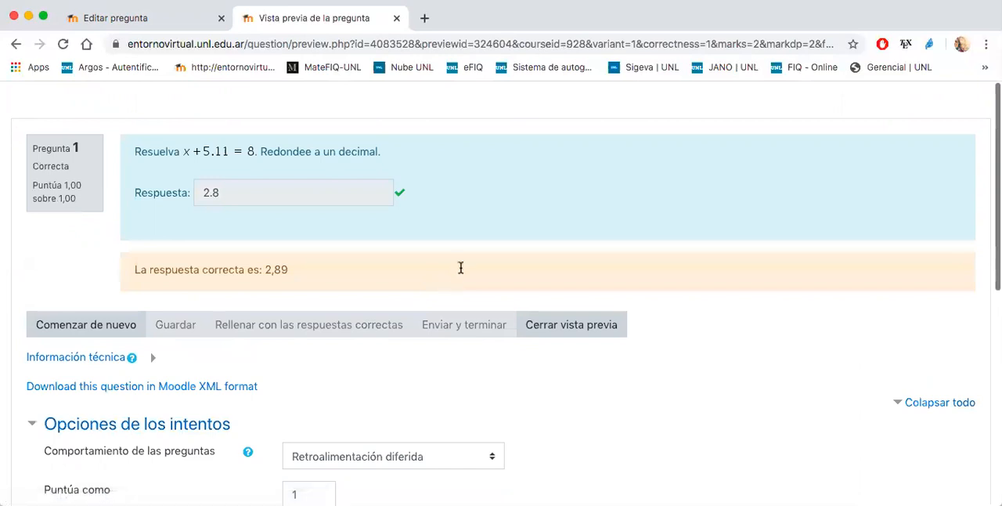
pyautogui.click(530, 327)
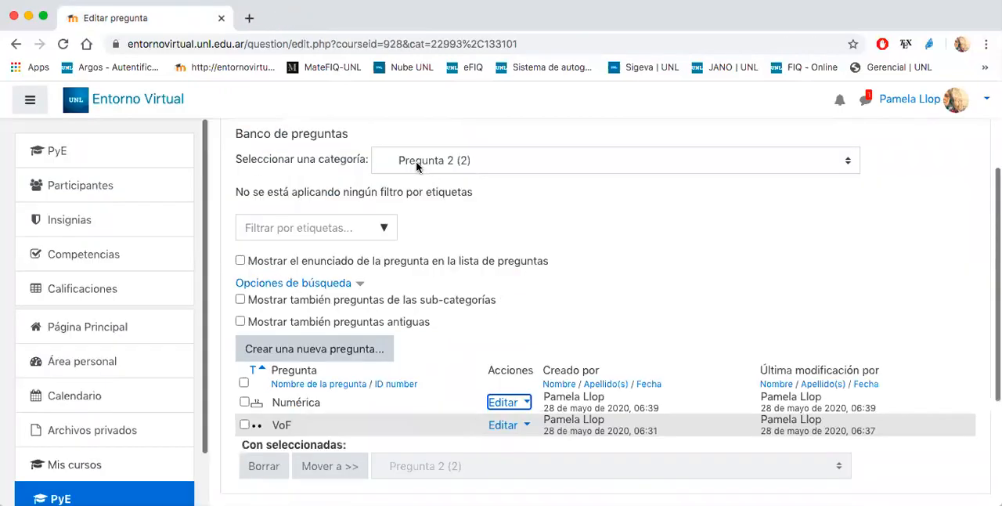
# - Preview the Numérica question again, submit the answer 2.9, and close the preview
pyautogui.scroll(-2, 479, 293)
pyautogui.click(509, 317)
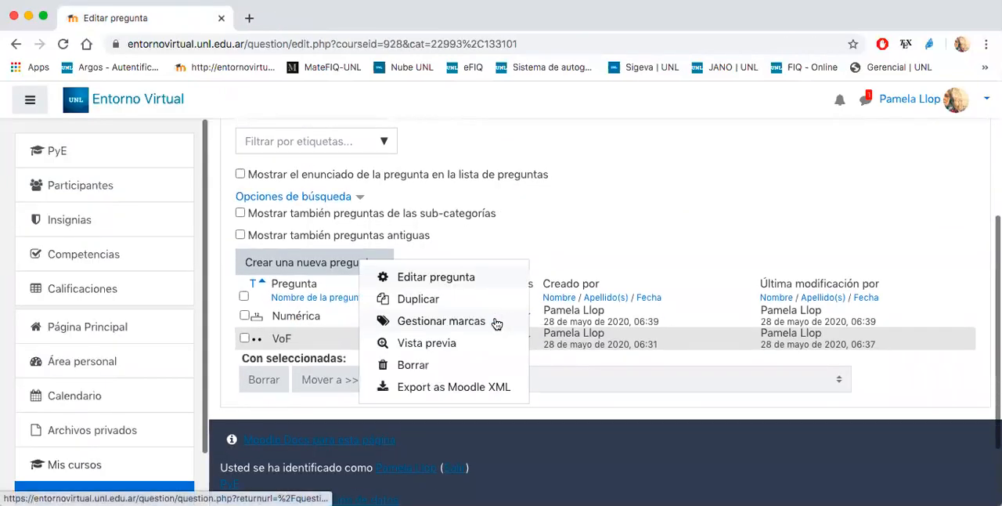
pyautogui.click(427, 345)
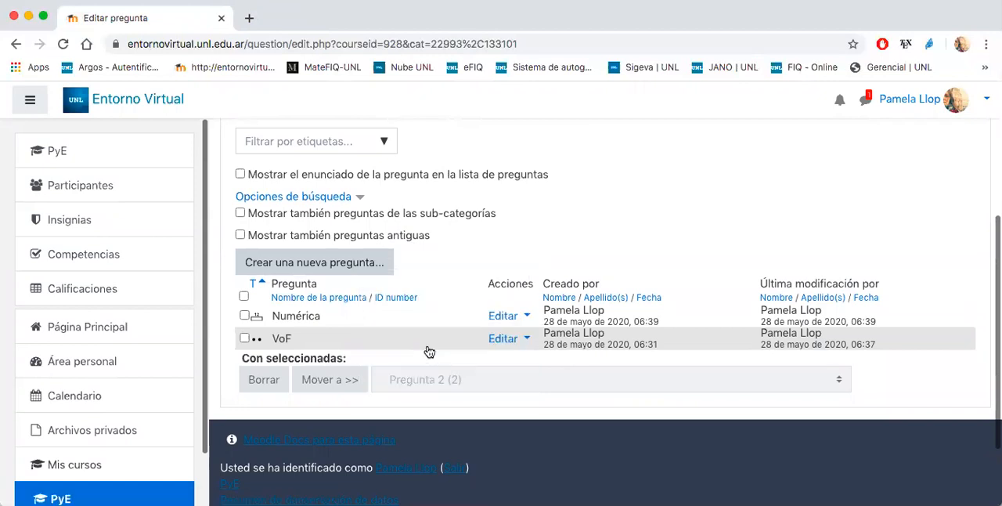
pyautogui.click(279, 194)
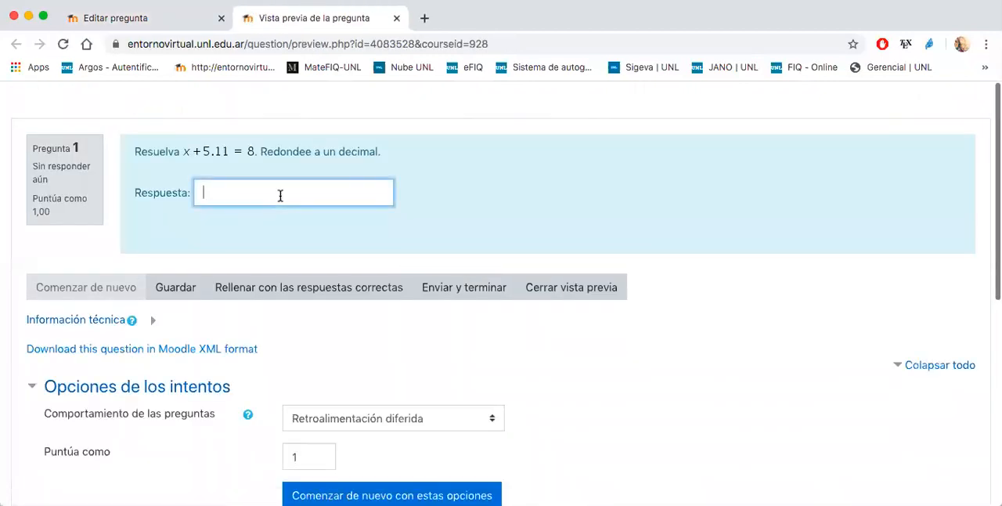
pyautogui.write('2.9')
pyautogui.click(446, 284)
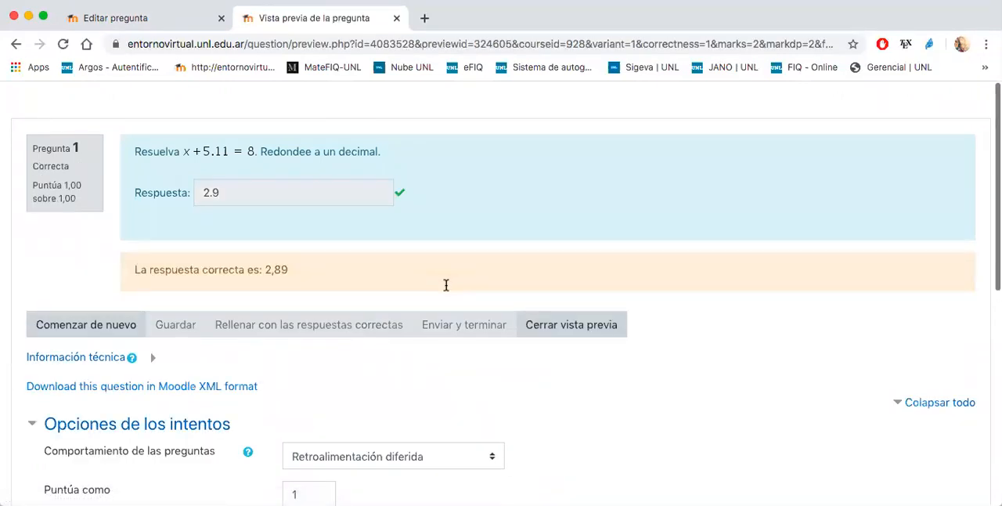
pyautogui.click(540, 324)
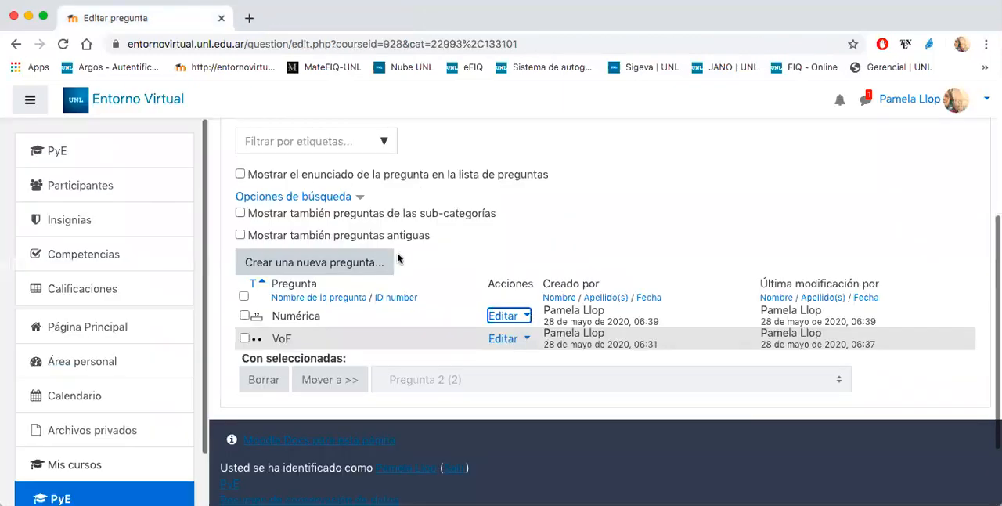
# - Preview the VoF question and submit the answer Verdadero
pyautogui.click(504, 340)
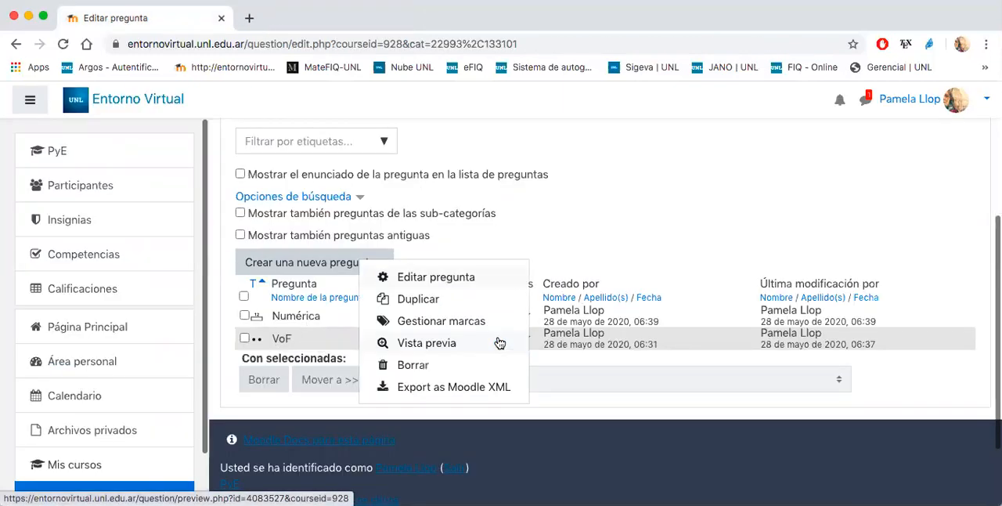
pyautogui.click(411, 344)
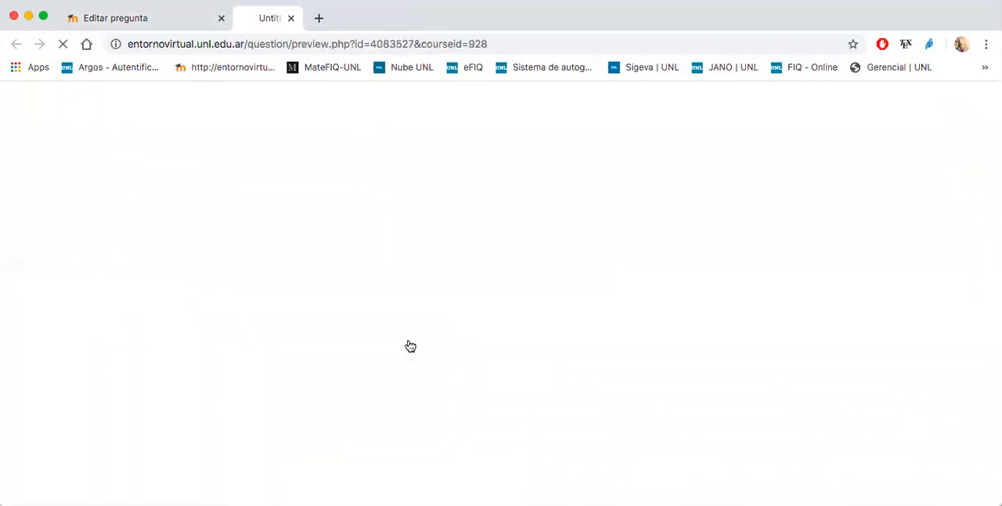
pyautogui.click(176, 203)
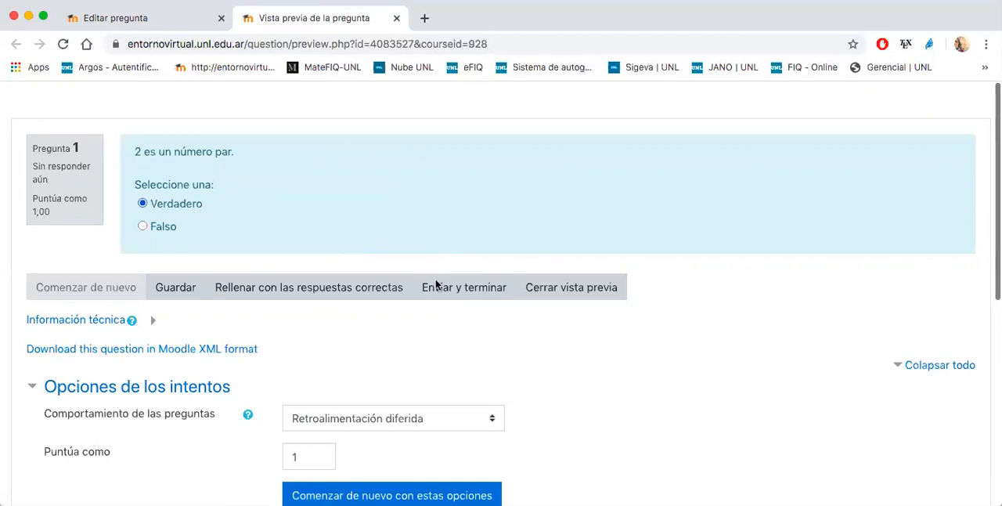
pyautogui.click(436, 287)
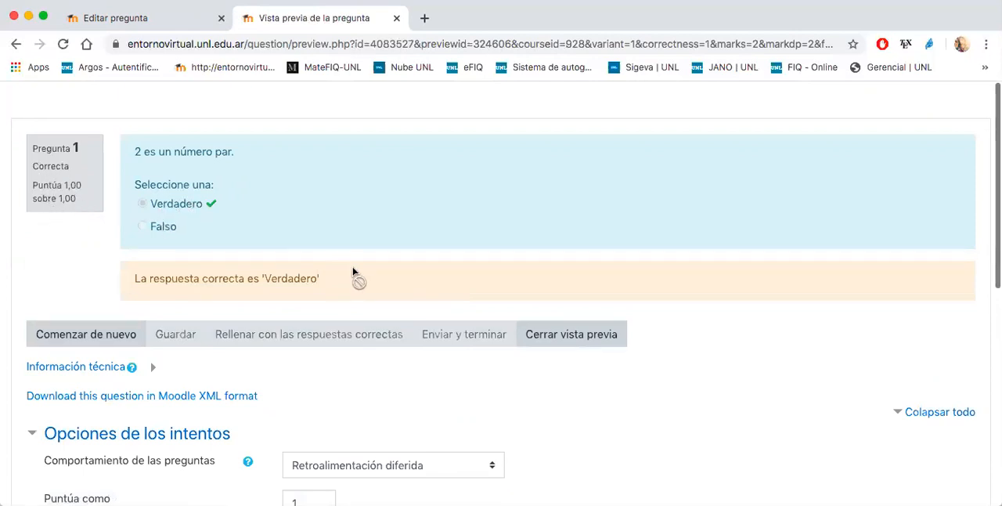
# - Close the current preview, preview the VoF question again, submit the answer Falso, and close that preview
pyautogui.click(539, 333)
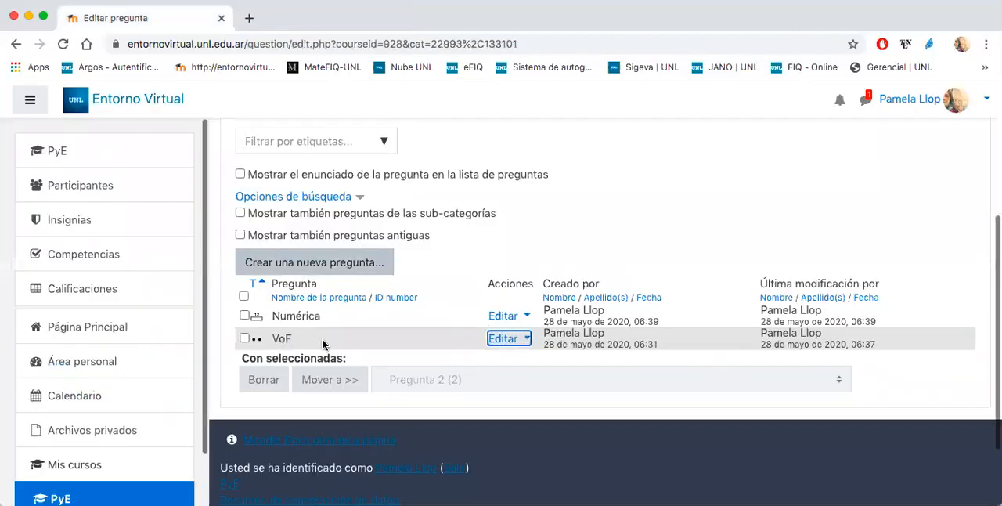
pyautogui.click(508, 338)
pyautogui.click(431, 349)
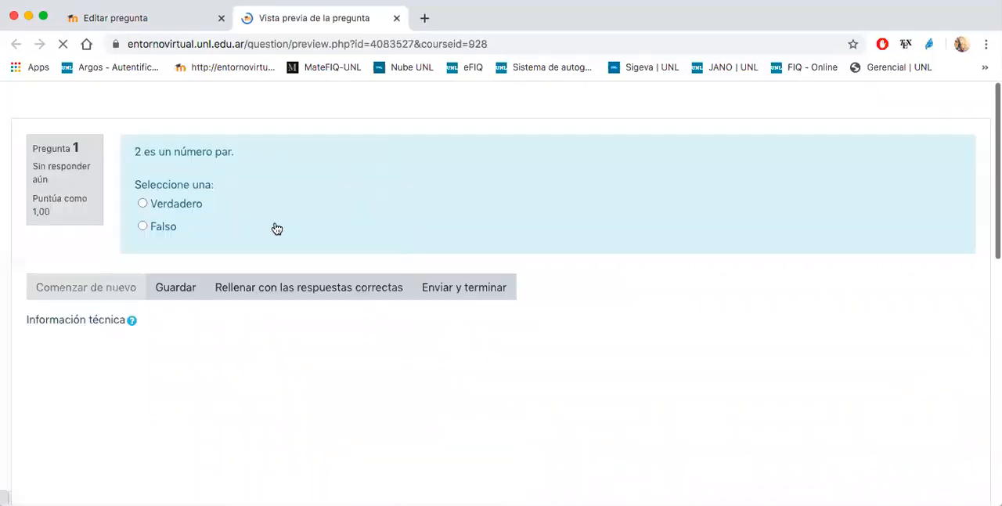
pyautogui.click(159, 227)
pyautogui.click(445, 287)
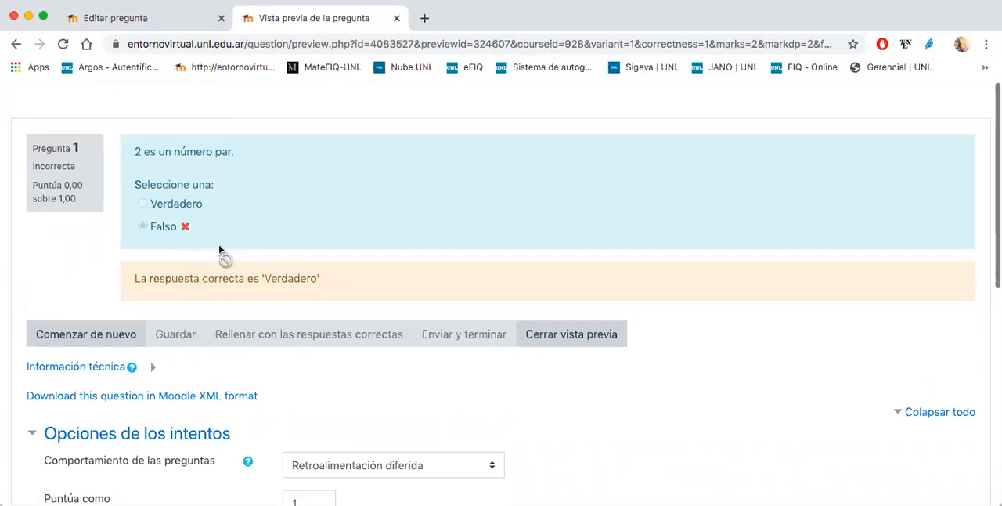
pyautogui.click(535, 330)
# - Switch the question bank to the Pregunta 3 category and open the Ensayo question for editing
pyautogui.scroll(5, 431, 298)
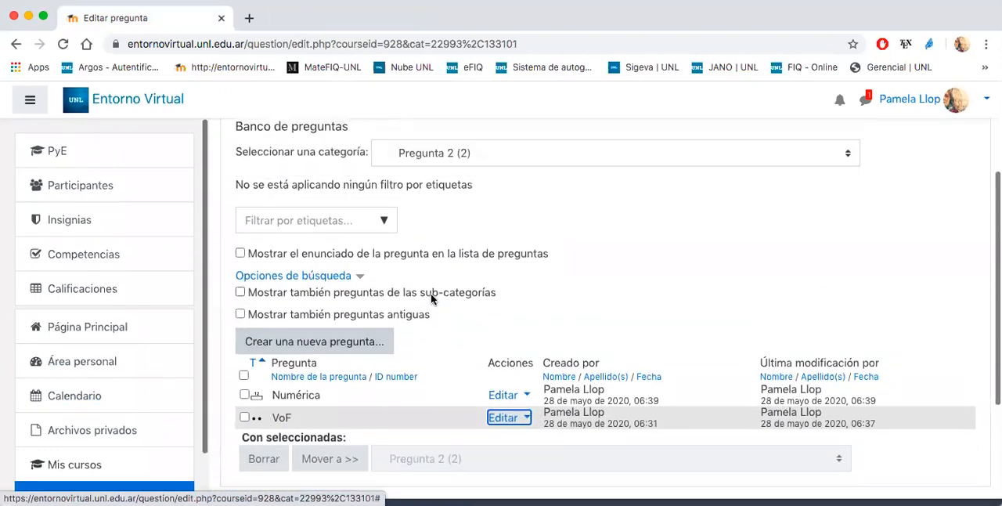
pyautogui.scroll(2, 430, 293)
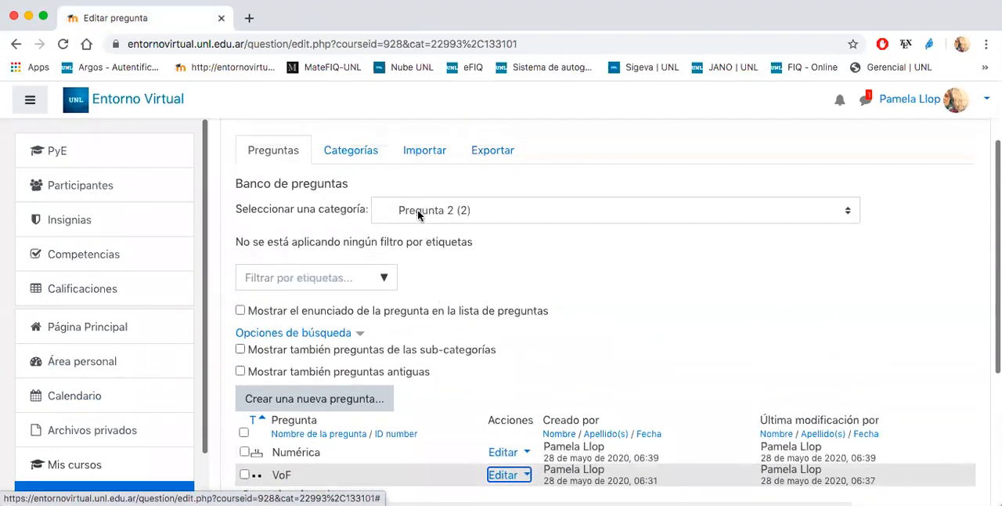
pyautogui.click(419, 213)
pyautogui.click(421, 225)
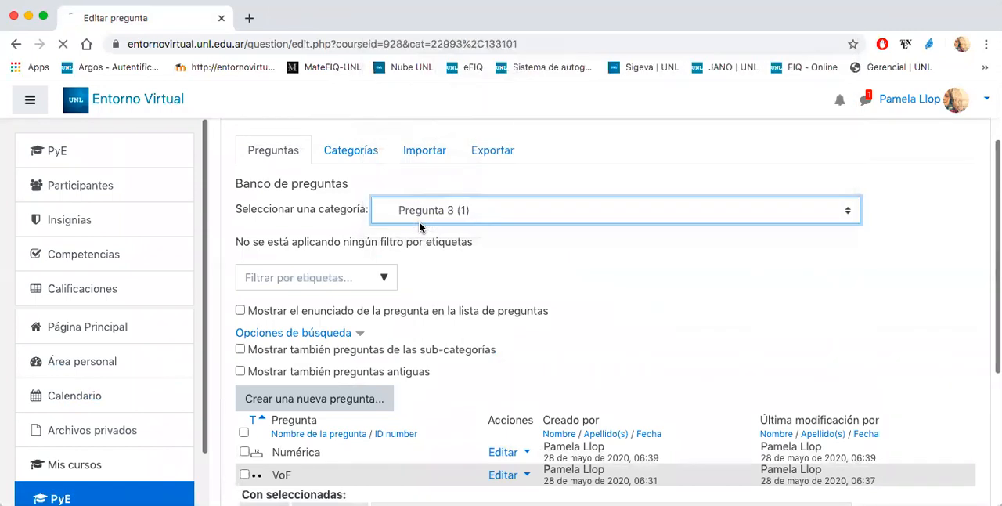
pyautogui.scroll(-4, 543, 261)
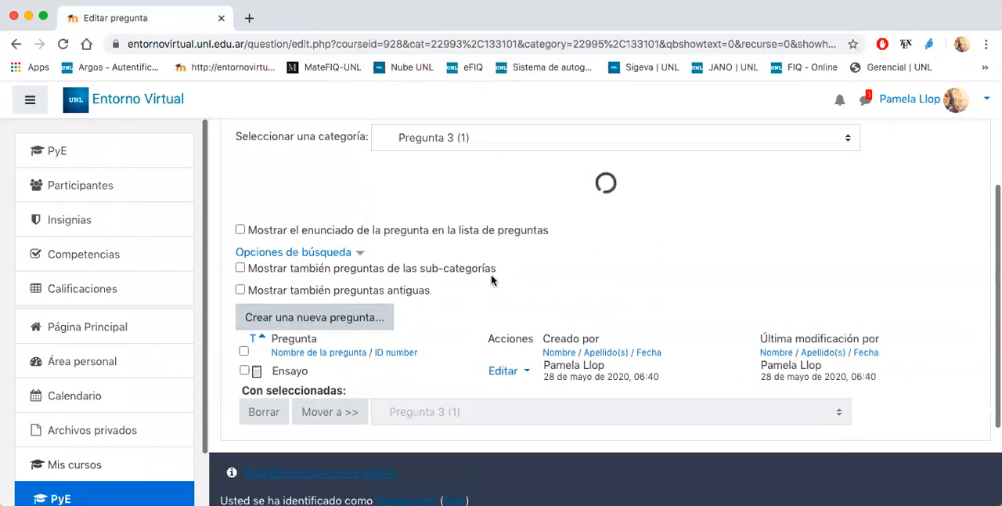
pyautogui.click(503, 379)
pyautogui.click(461, 325)
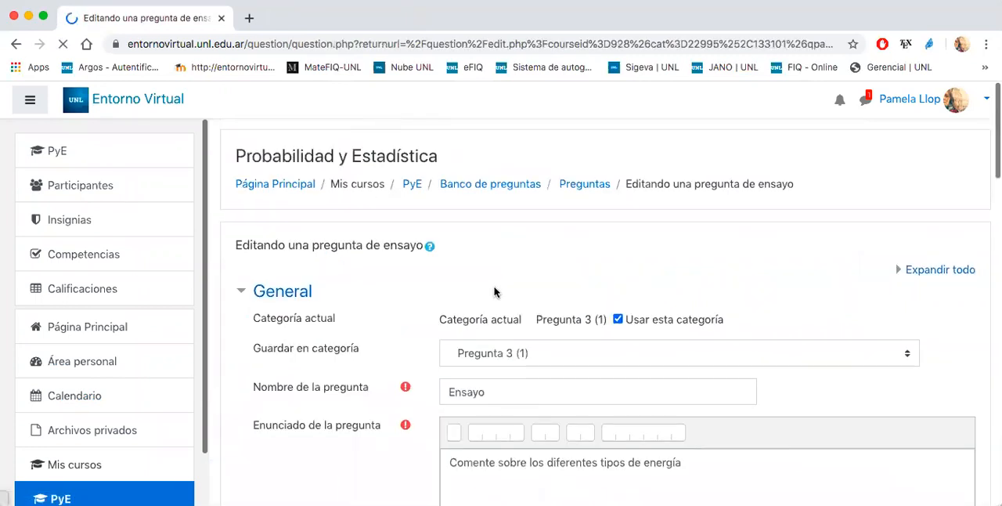
# - Review the Ensayo question's statement and general settings, and inspect the available response formats, keeping Editor HTML
pyautogui.scroll(-3, 493, 292)
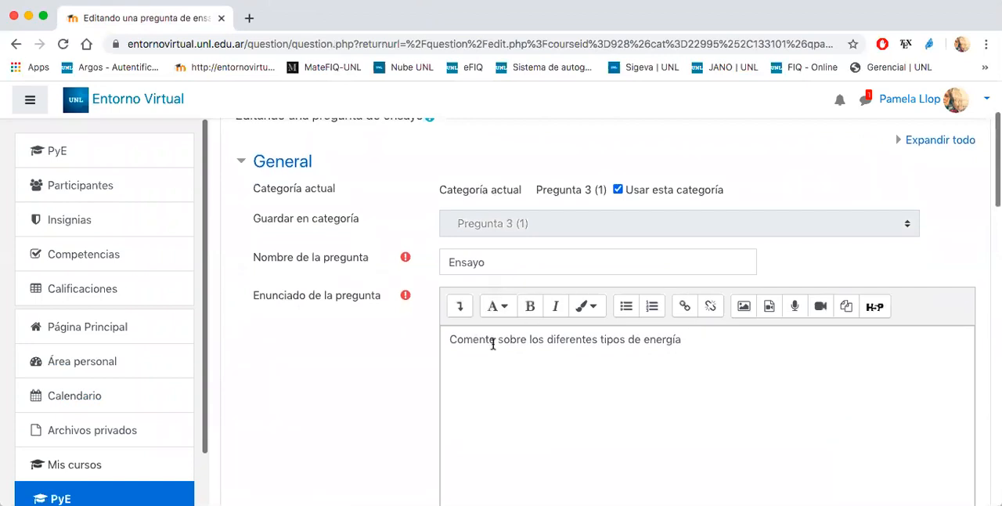
pyautogui.click(484, 374)
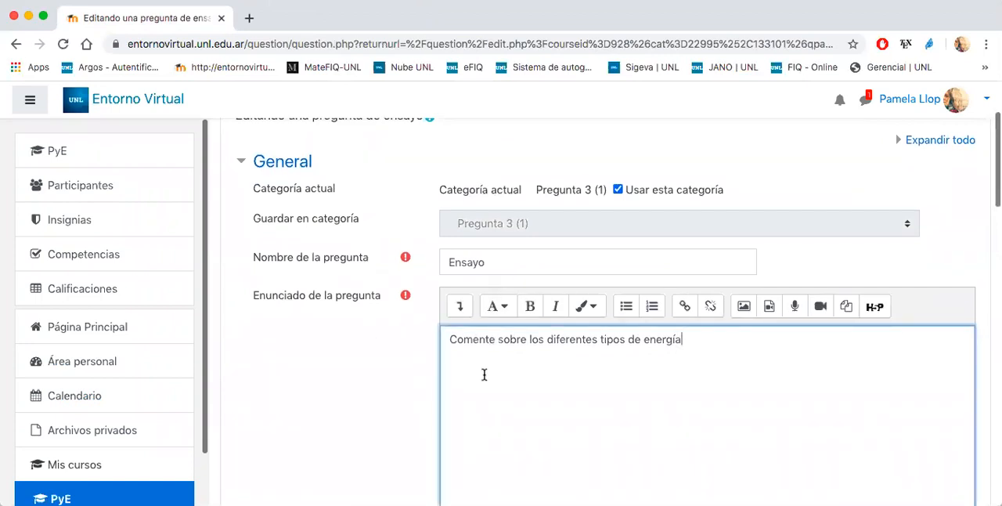
pyautogui.scroll(-2, 483, 374)
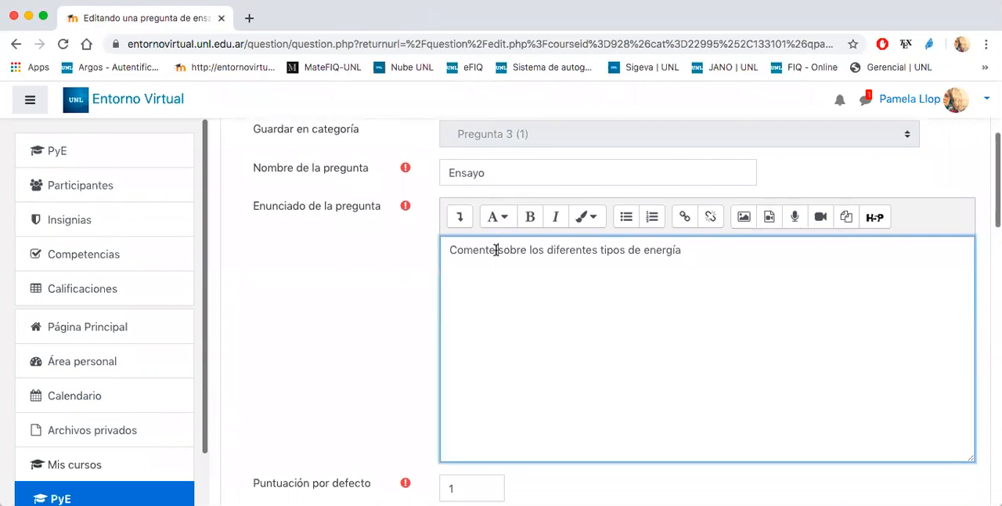
pyautogui.scroll(-5, 496, 249)
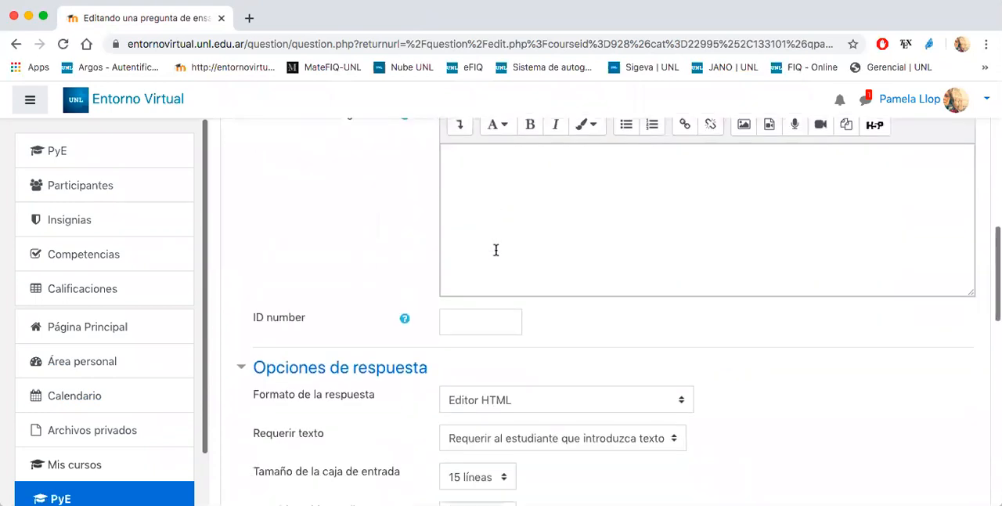
pyautogui.scroll(-2, 496, 250)
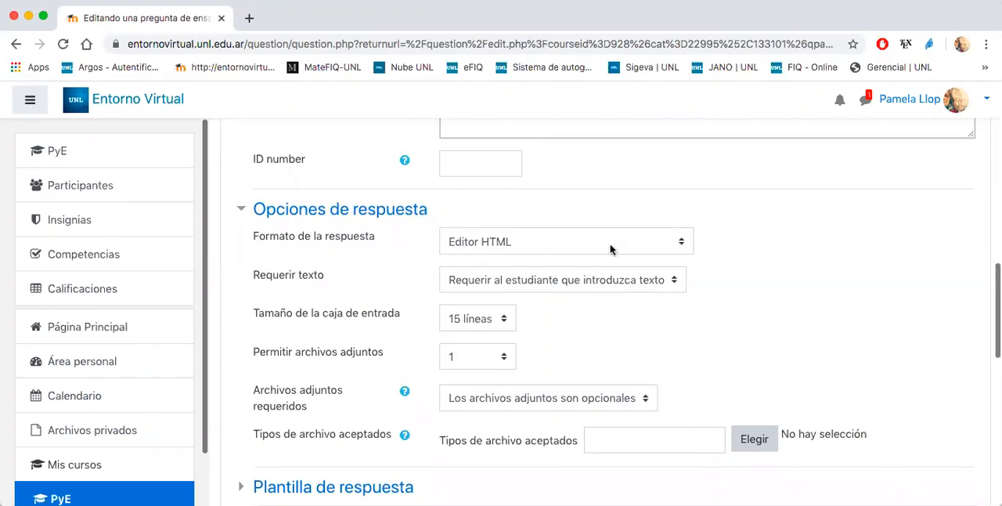
pyautogui.click(553, 248)
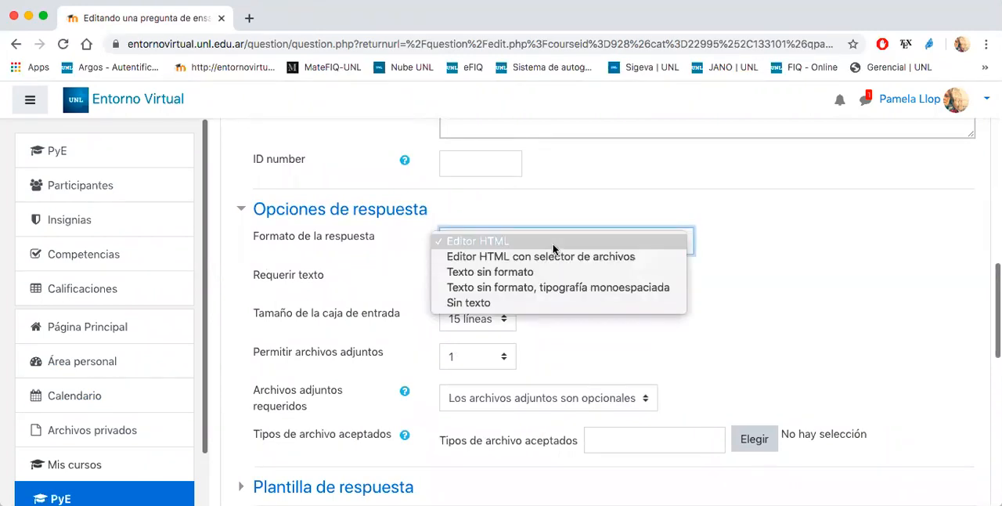
pyautogui.click(553, 248)
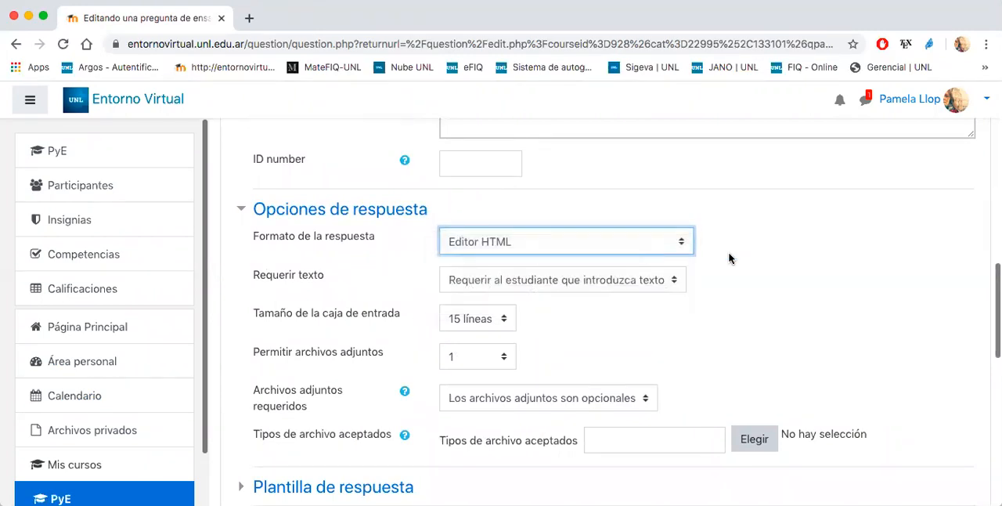
# - Set the text requirement to "El texto es opcional" and the input box size to 20 líneas
pyautogui.click(562, 280)
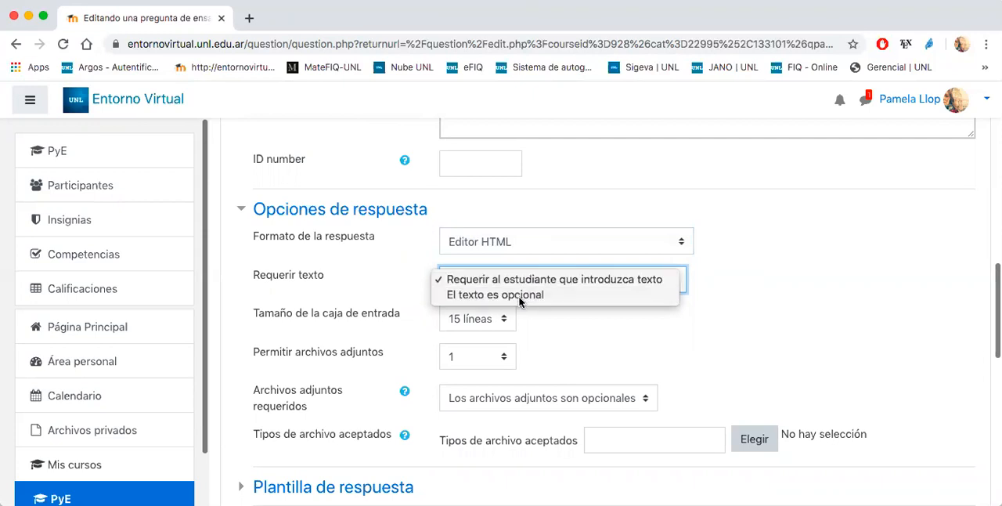
pyautogui.click(521, 297)
pyautogui.click(554, 282)
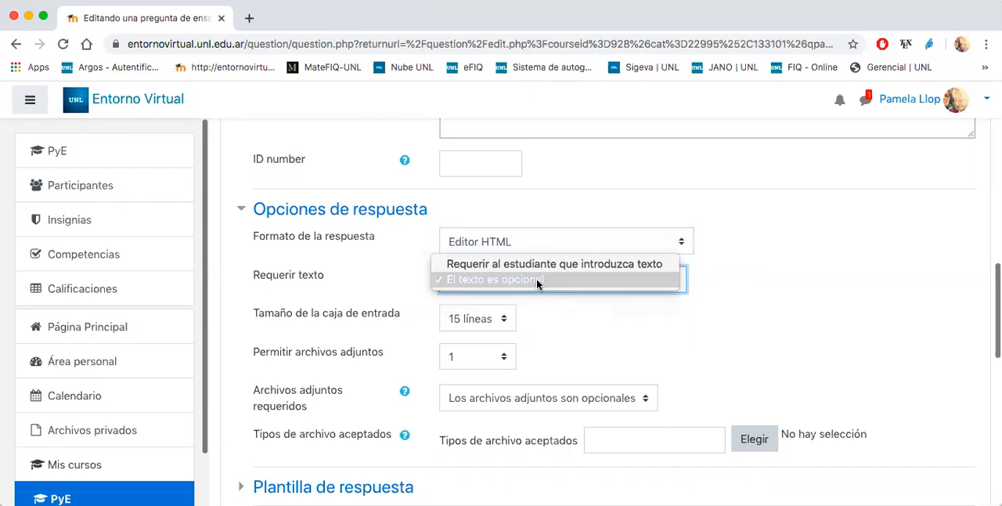
pyautogui.click(536, 284)
pyautogui.click(475, 320)
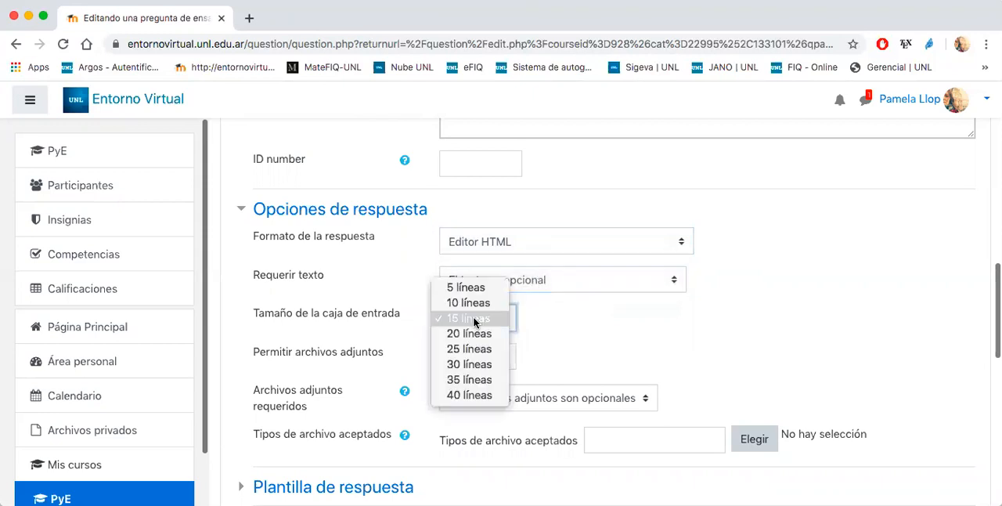
pyautogui.click(472, 327)
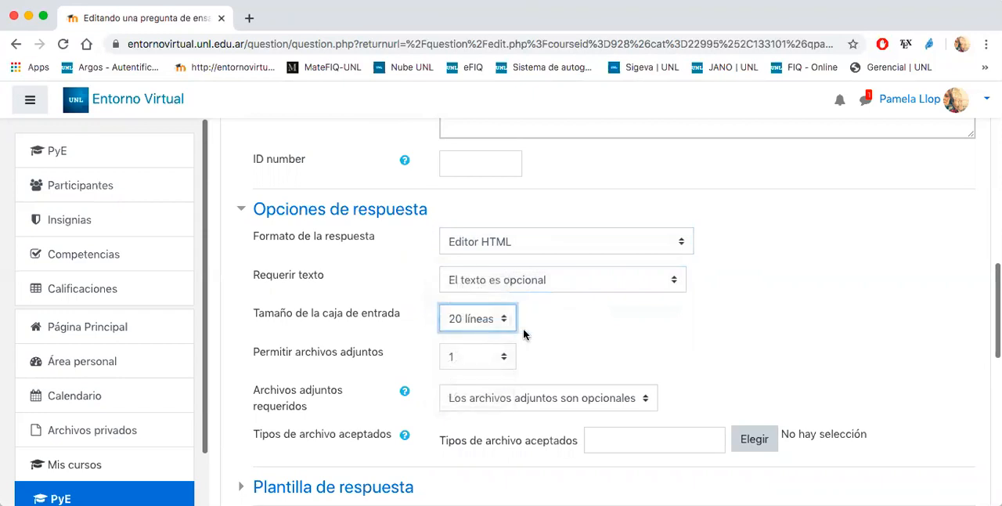
# - Set the required attachments to 1 and the allowed attachments to 2
pyautogui.scroll(-3, 585, 318)
pyautogui.click(465, 294)
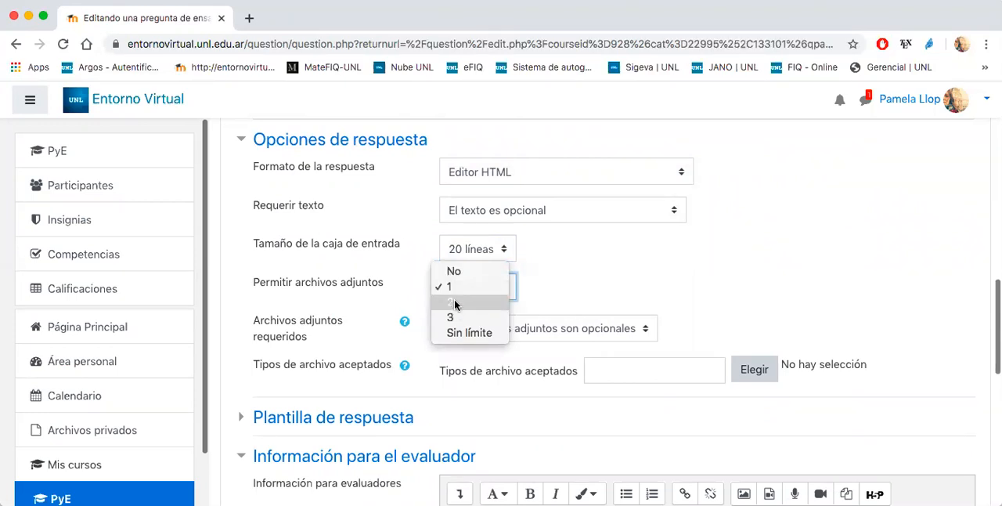
pyautogui.click(456, 286)
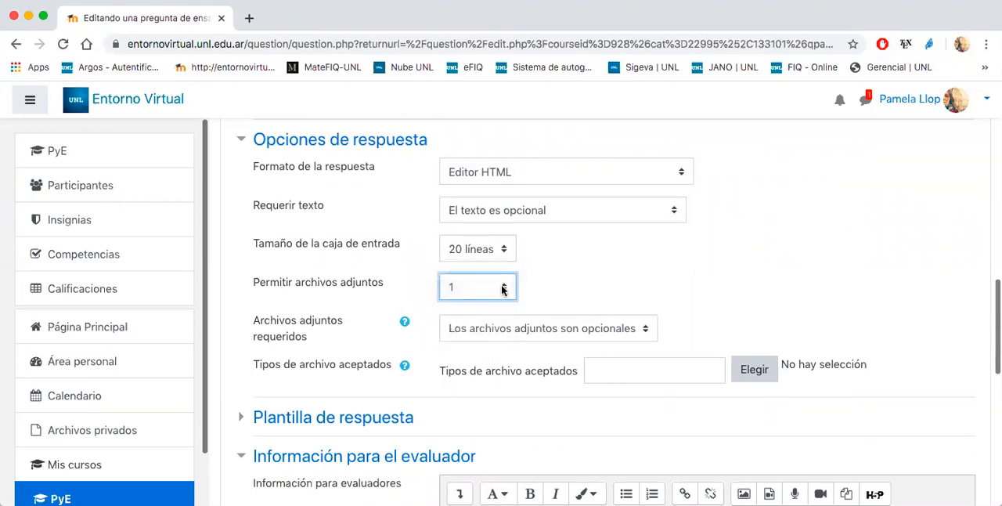
pyautogui.click(494, 329)
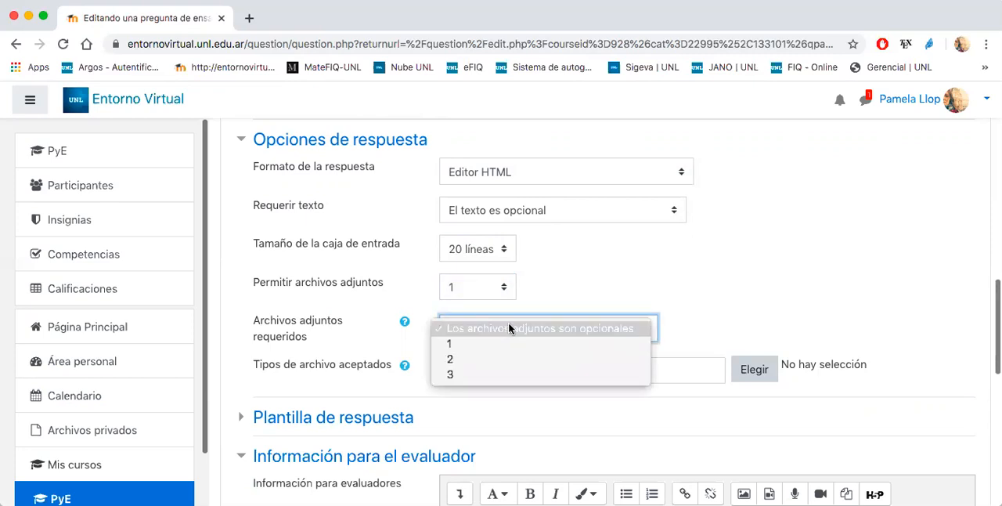
pyautogui.click(460, 345)
pyautogui.click(463, 295)
pyautogui.click(452, 304)
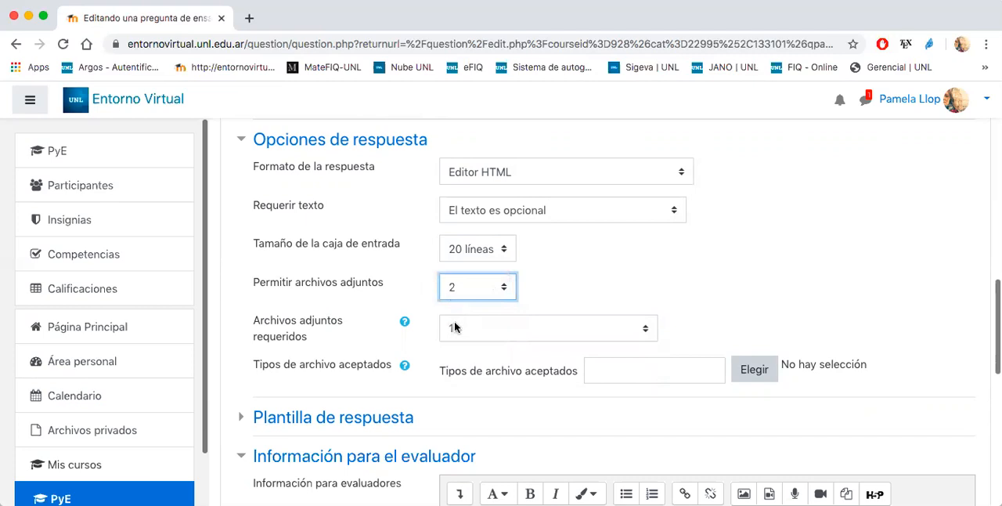
# - Set the allowed attachments to 1 and the required attachments to "Los archivos adjuntos son opcionales"
pyautogui.click(462, 288)
pyautogui.click(456, 267)
pyautogui.click(466, 321)
pyautogui.click(466, 309)
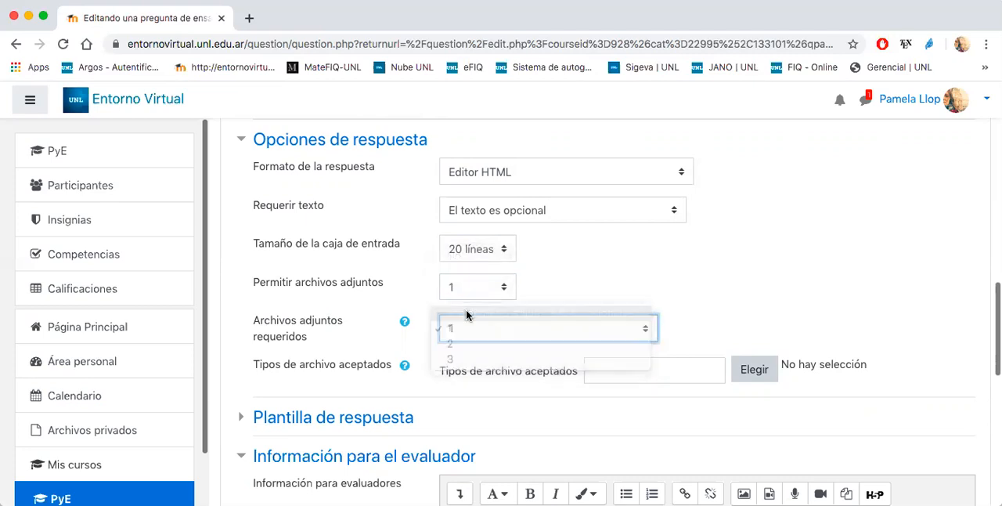
# - Switch the text requirement to "Requerir al estudiante que introduzca texto", then return it to "El texto es opcional"
pyautogui.click(491, 213)
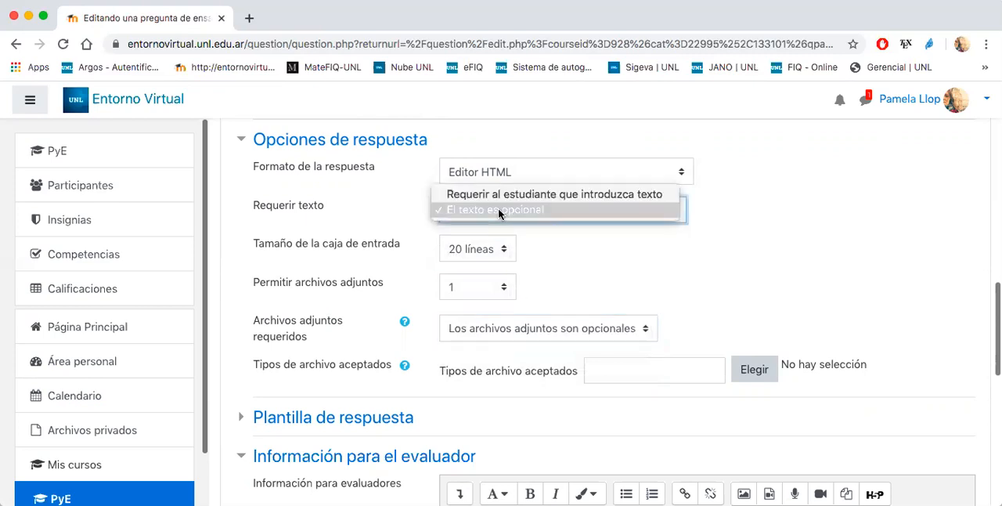
pyautogui.click(491, 194)
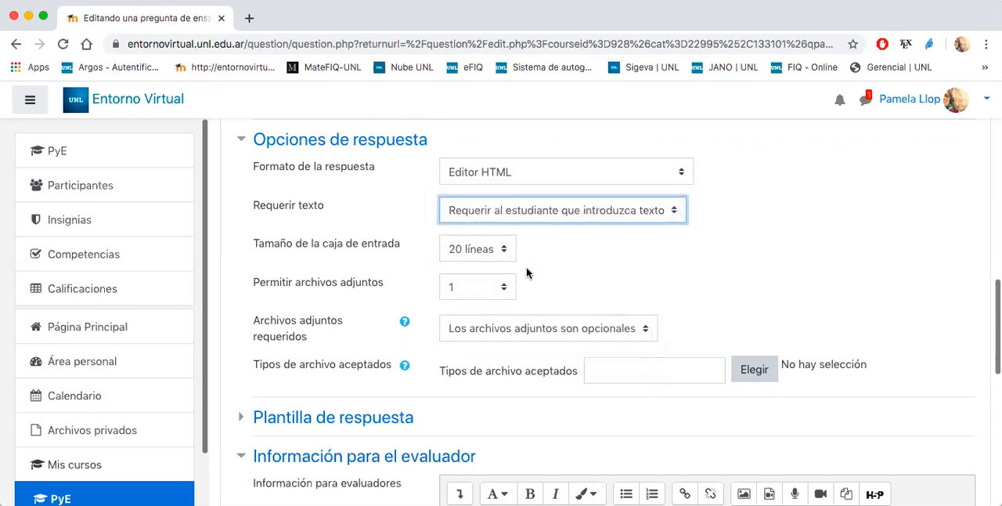
pyautogui.click(495, 218)
pyautogui.click(469, 224)
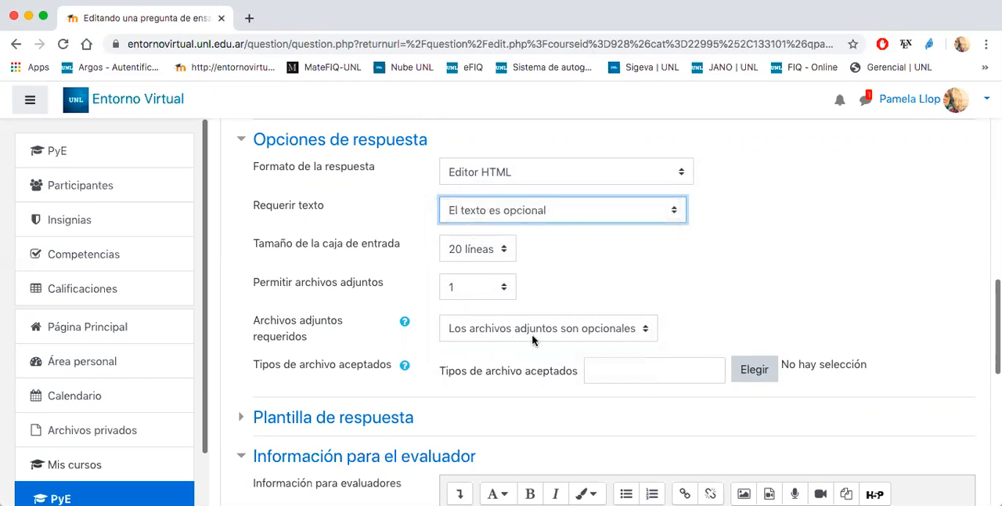
pyautogui.click(550, 212)
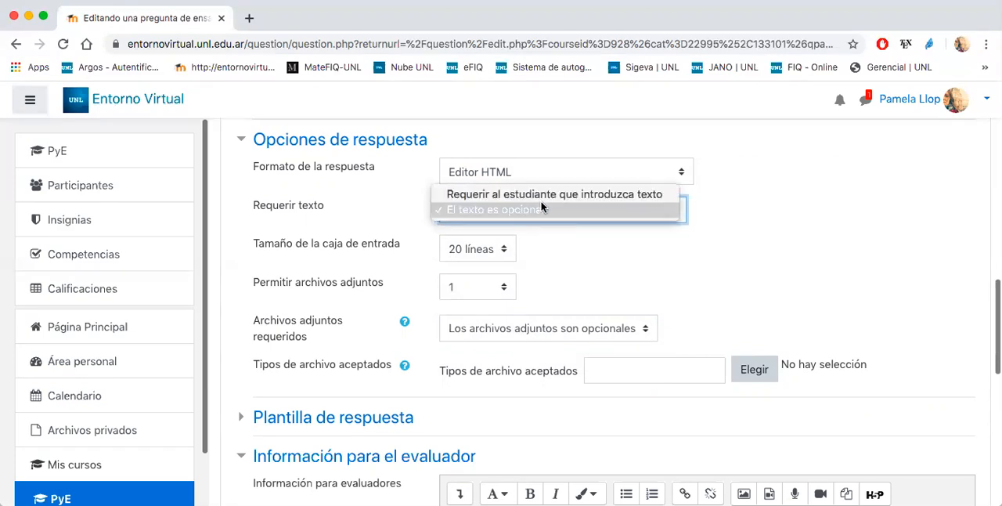
pyautogui.click(569, 269)
# - Save the changes to the Ensayo question and return to the question bank
pyautogui.scroll(-5, 569, 268)
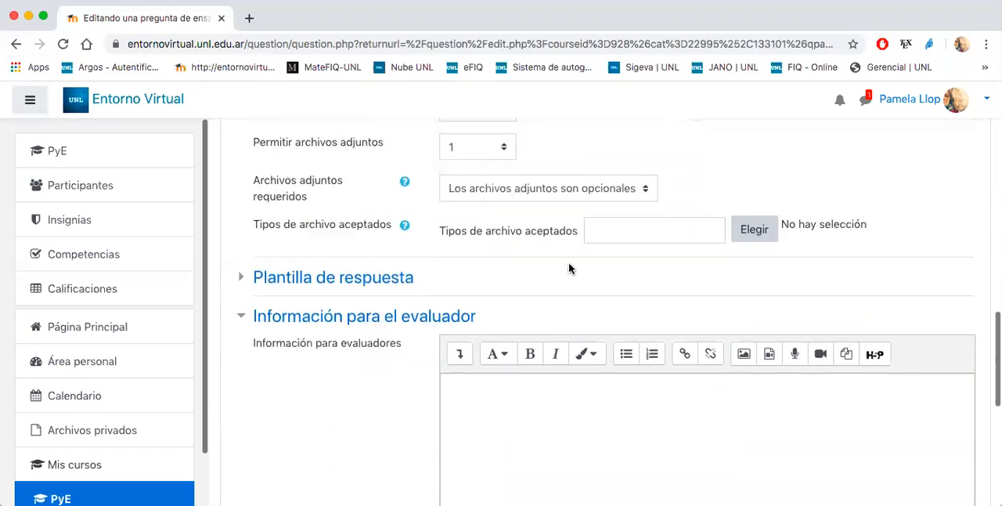
pyautogui.scroll(-3, 372, 313)
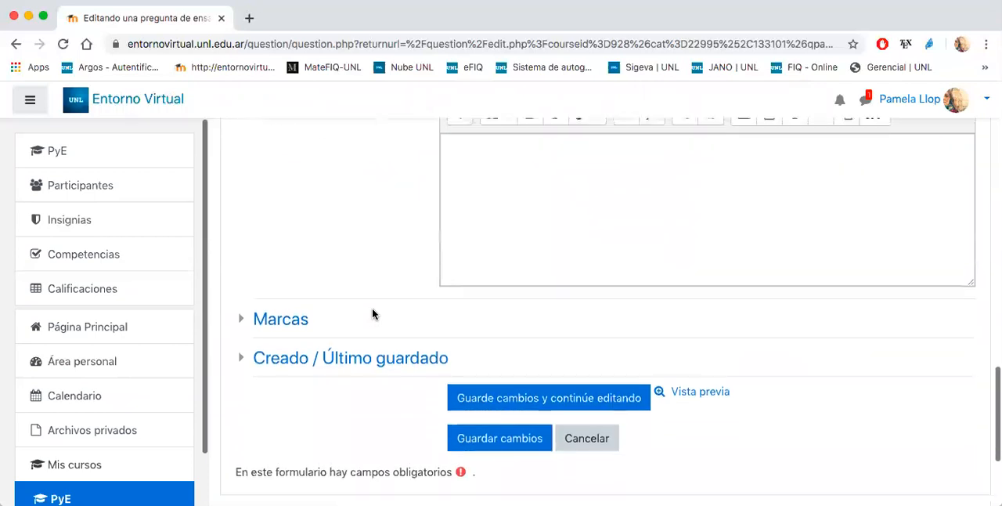
pyautogui.click(505, 434)
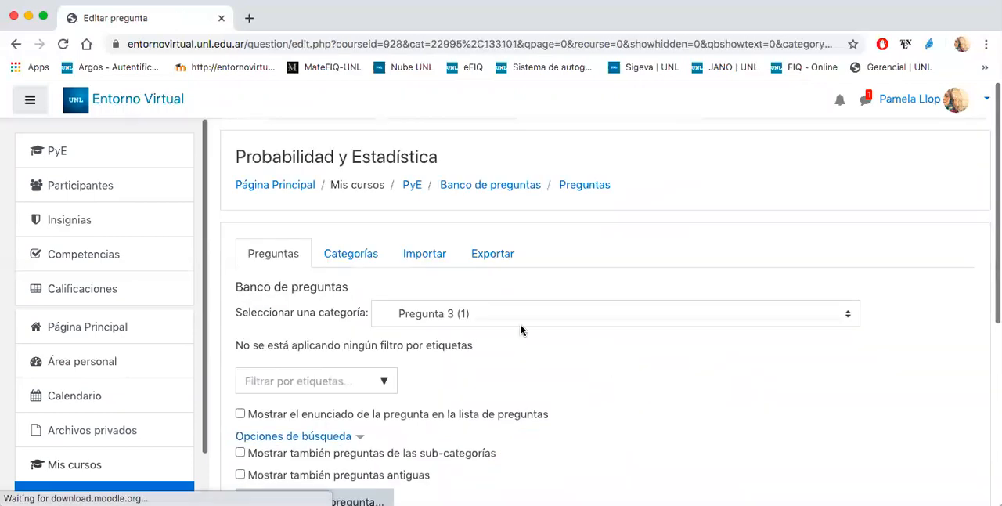
# - Preview the Ensayo question, answer it with "sfsfe", submit and finish the attempt, and close the preview
pyautogui.scroll(-5, 474, 384)
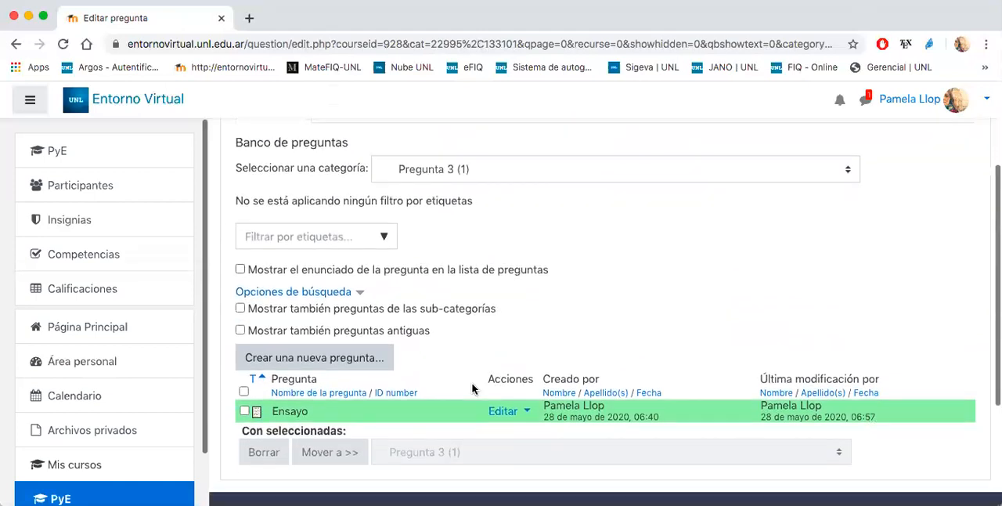
pyautogui.click(506, 306)
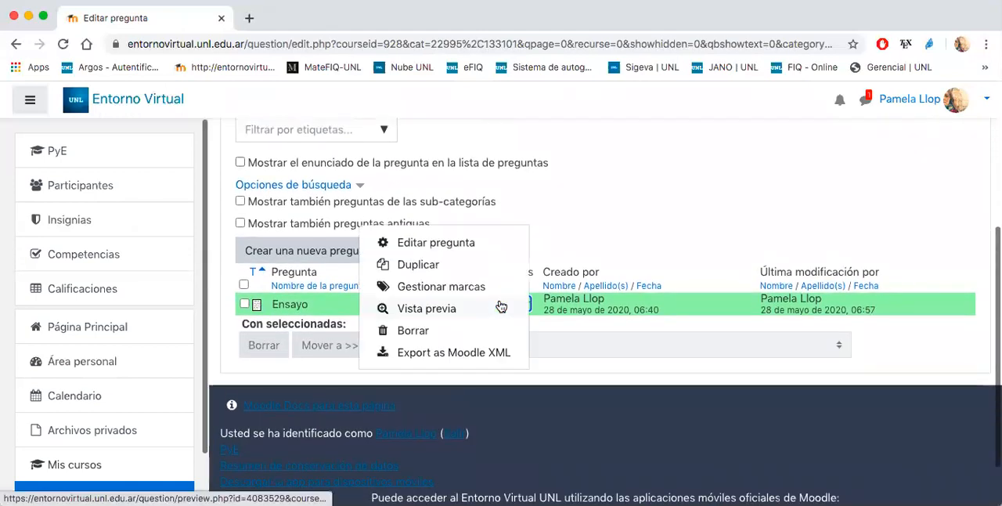
pyautogui.click(438, 307)
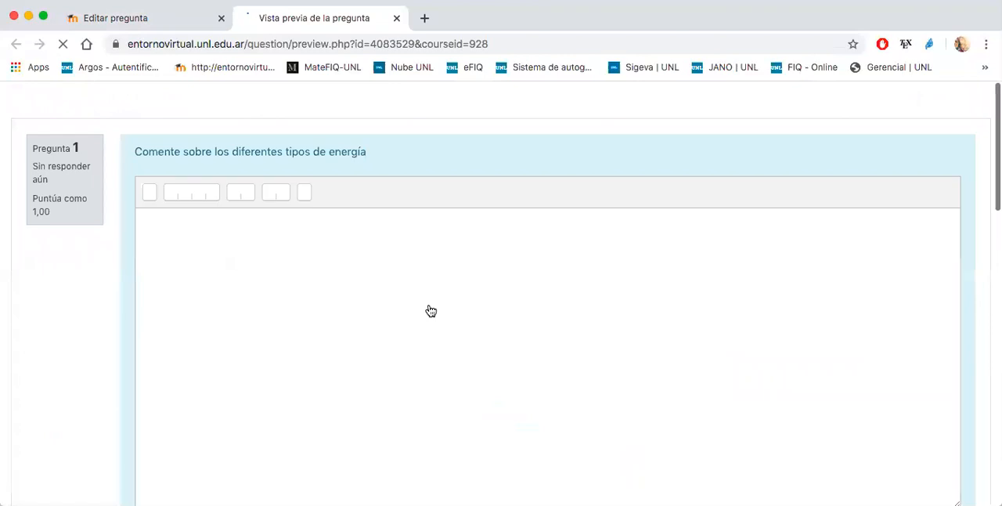
pyautogui.click(224, 276)
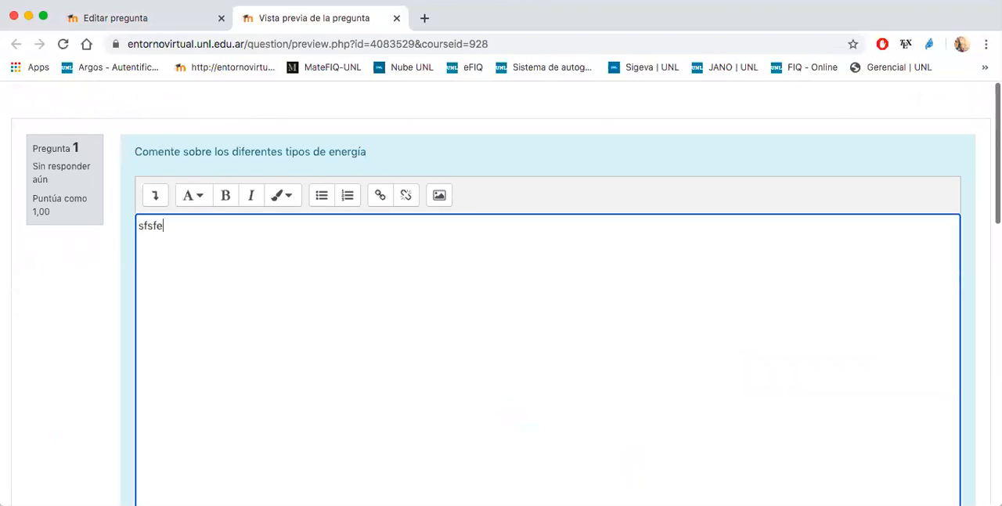
pyautogui.scroll(-10, 501, 313)
pyautogui.click(456, 297)
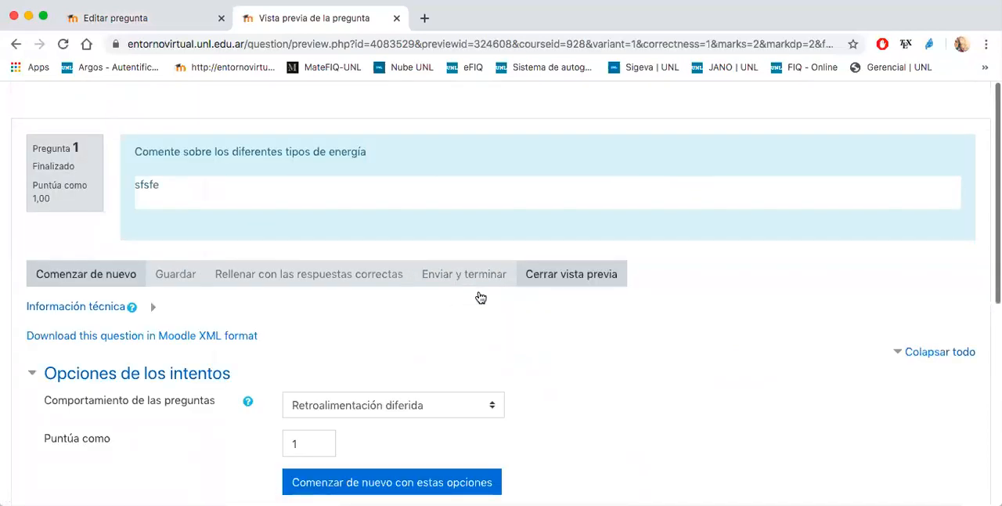
pyautogui.click(556, 267)
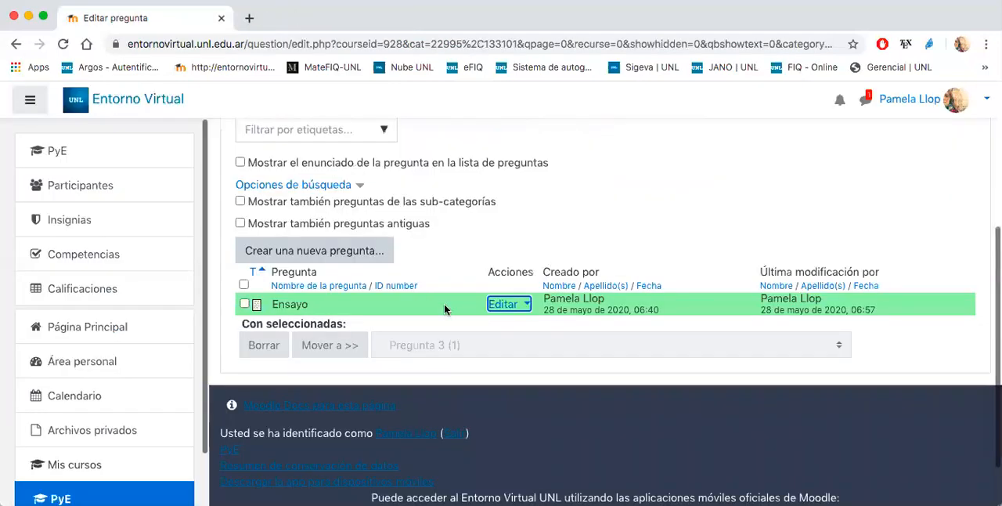
# - Preview the Ensayo question again, submit and finish it with the answer left blank, and close the preview
pyautogui.click(501, 305)
pyautogui.click(444, 312)
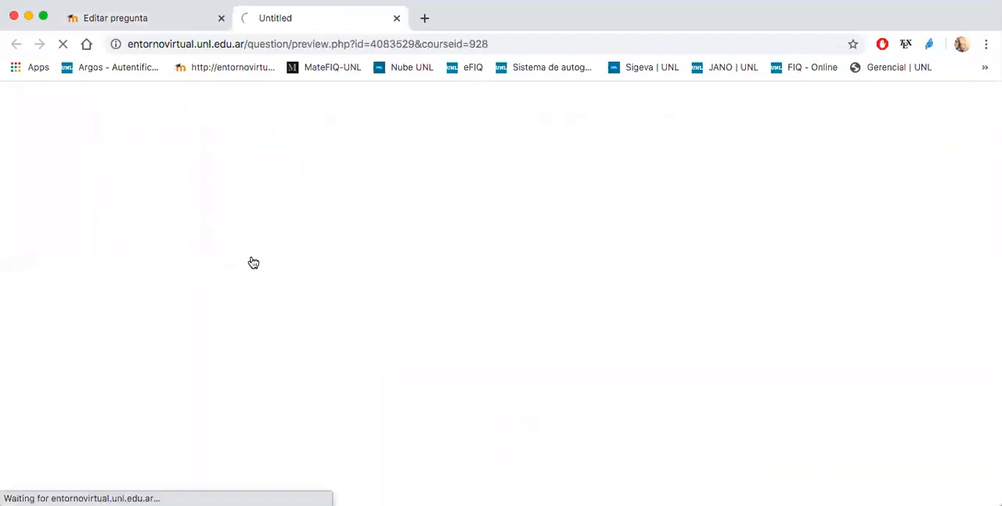
pyautogui.scroll(-10, 89, 289)
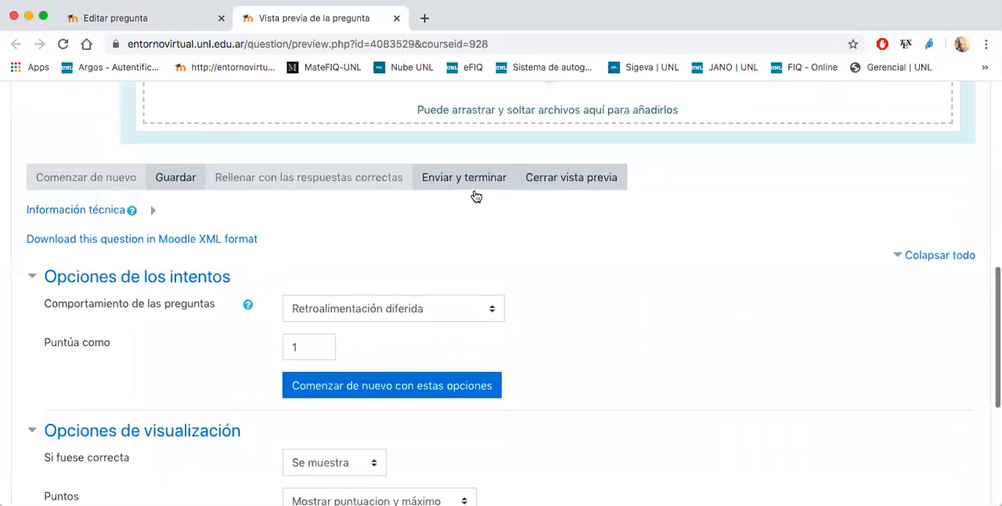
pyautogui.click(481, 188)
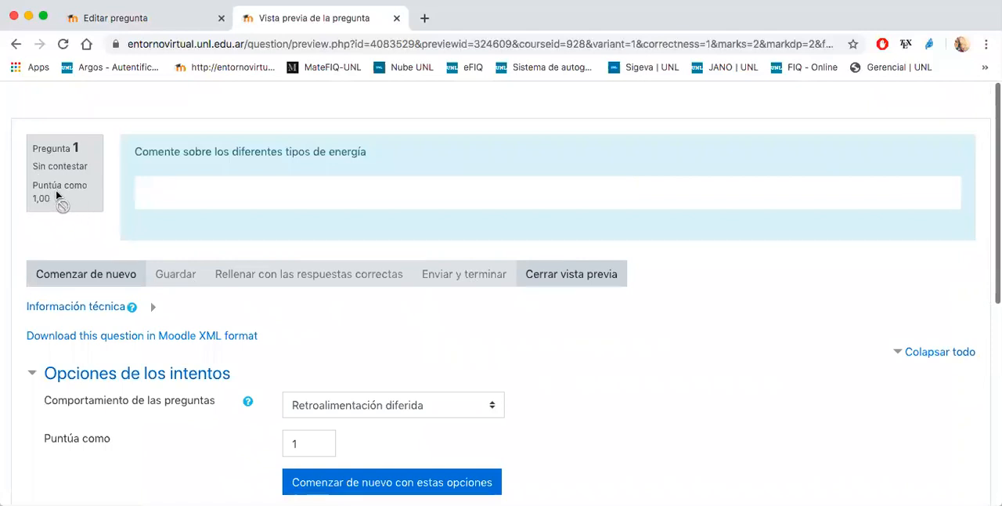
pyautogui.click(539, 280)
# - Edit the Ensayo question to set its text requirement to "Requerir al estudiante que introduzca texto" and save the changes
pyautogui.click(495, 307)
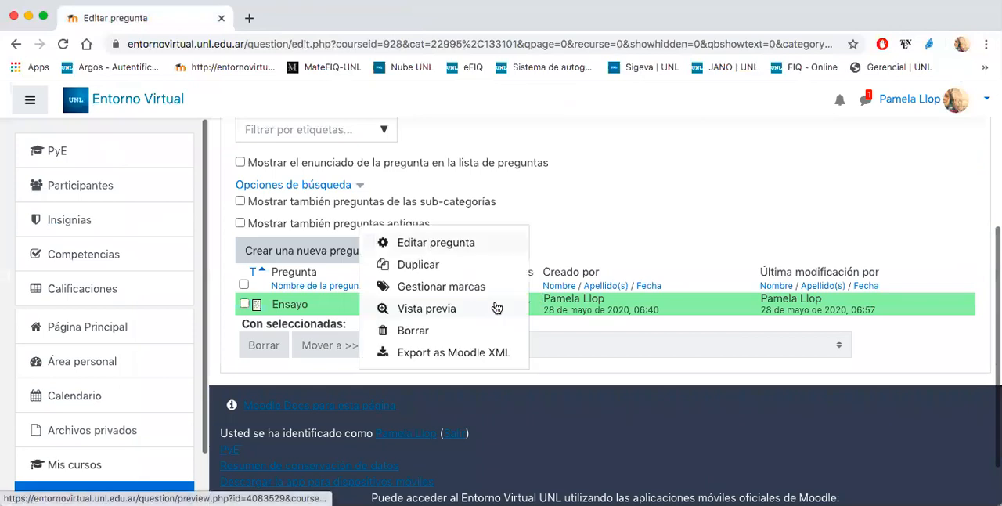
pyautogui.click(431, 247)
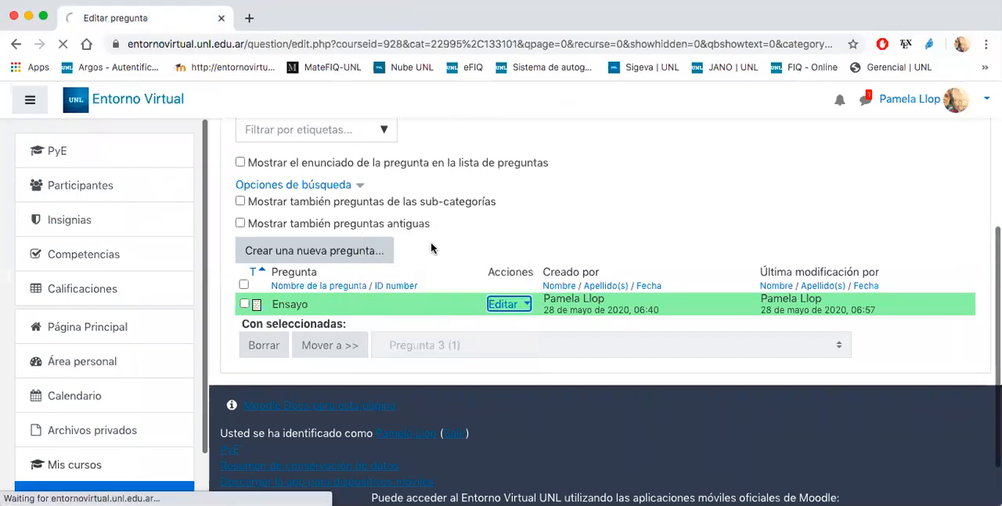
pyautogui.scroll(-10, 431, 291)
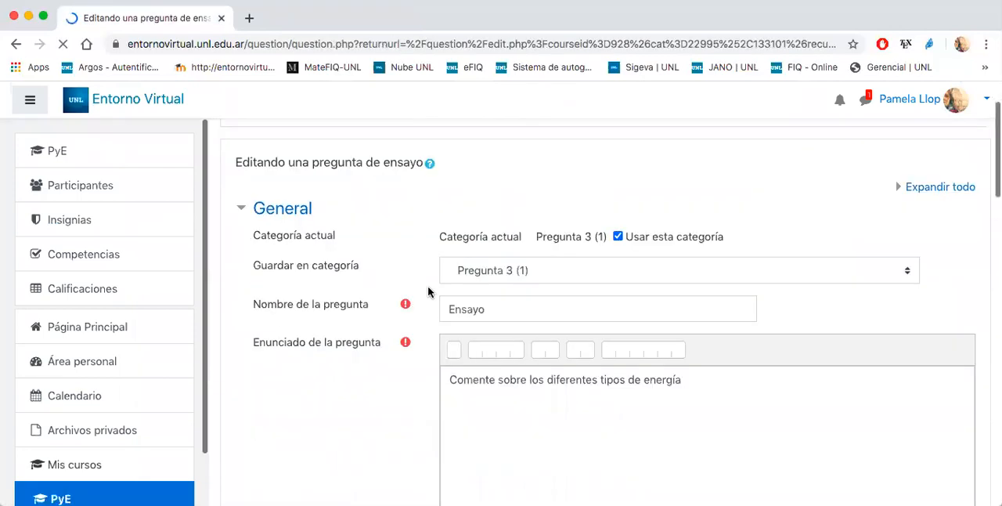
pyautogui.click(485, 237)
pyautogui.click(485, 223)
pyautogui.scroll(-10, 609, 302)
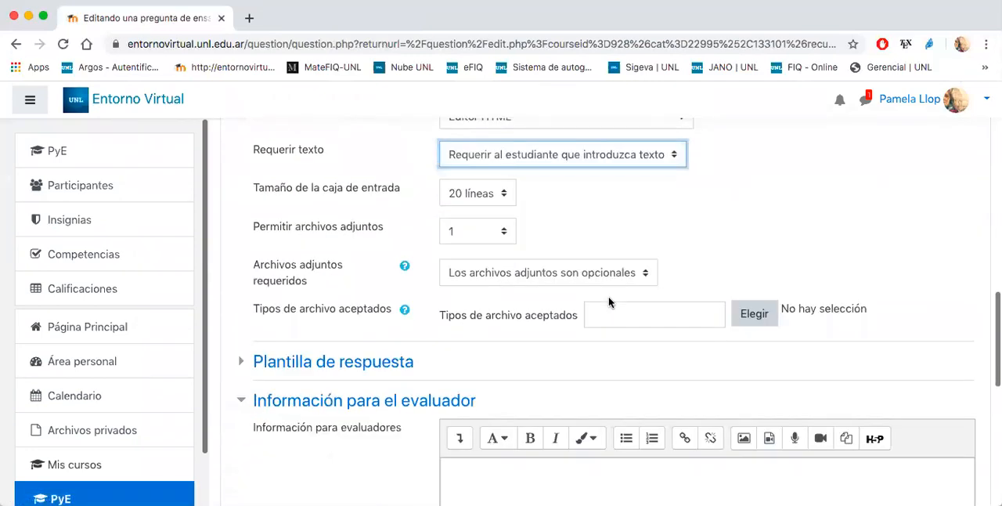
pyautogui.click(481, 306)
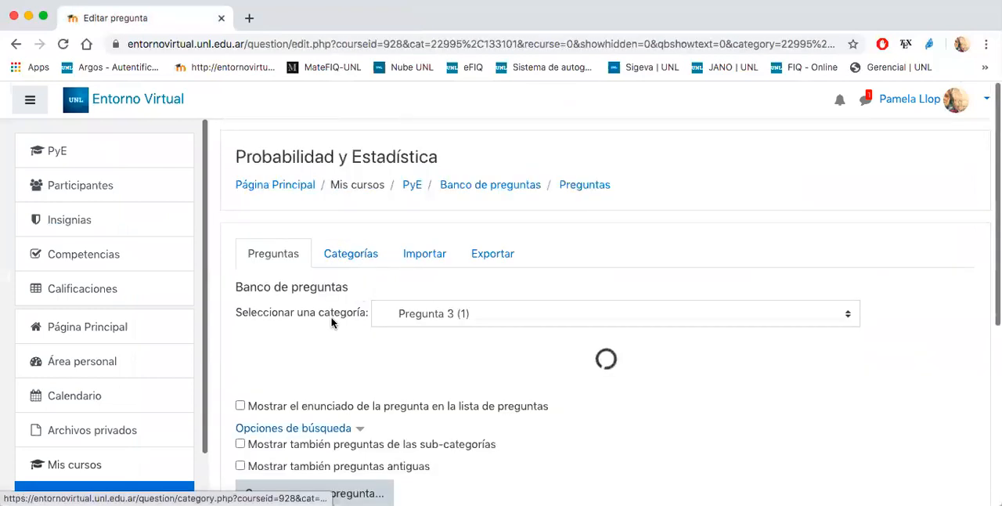
# - Test the edited Ensayo question's required-text setting by submitting a blank answer in its preview, and close the preview
pyautogui.click(493, 342)
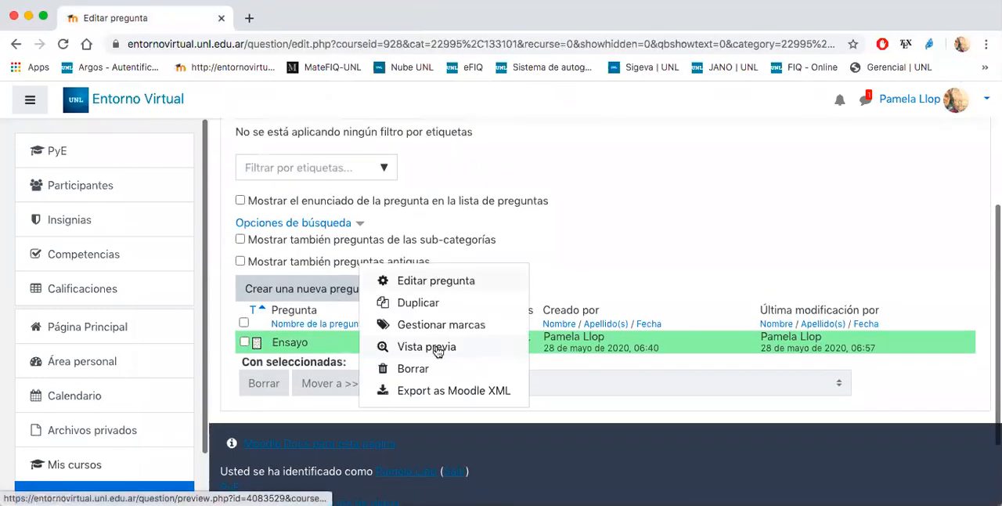
pyautogui.click(438, 349)
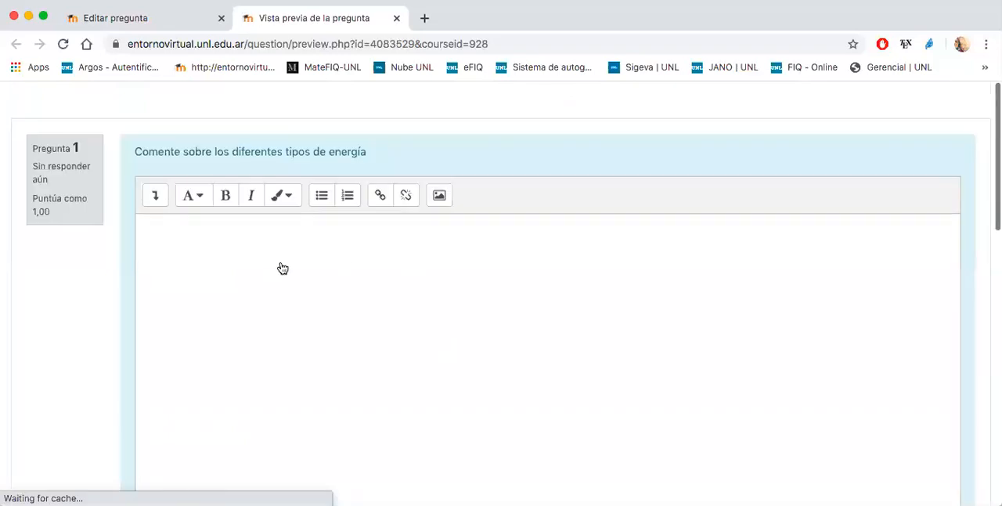
pyautogui.click(215, 249)
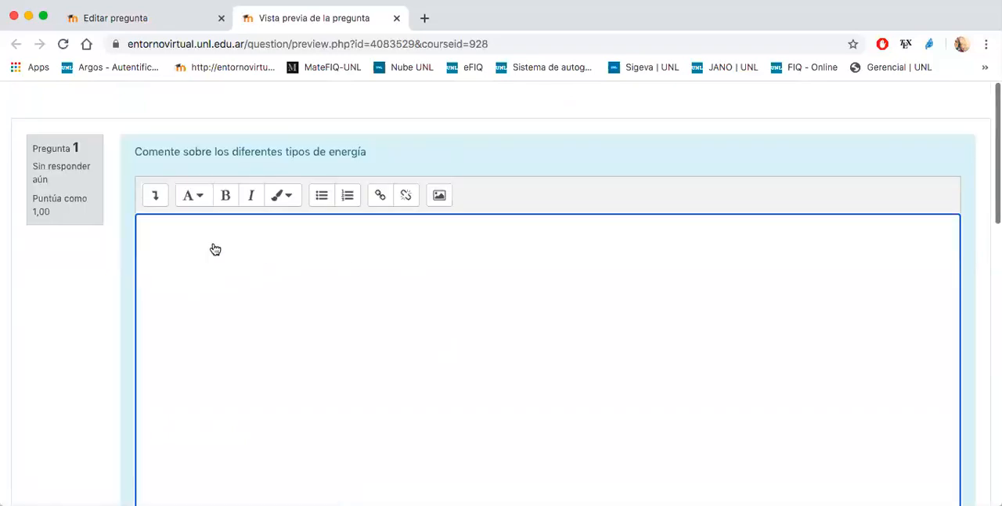
pyautogui.scroll(-10, 52, 308)
pyautogui.click(439, 339)
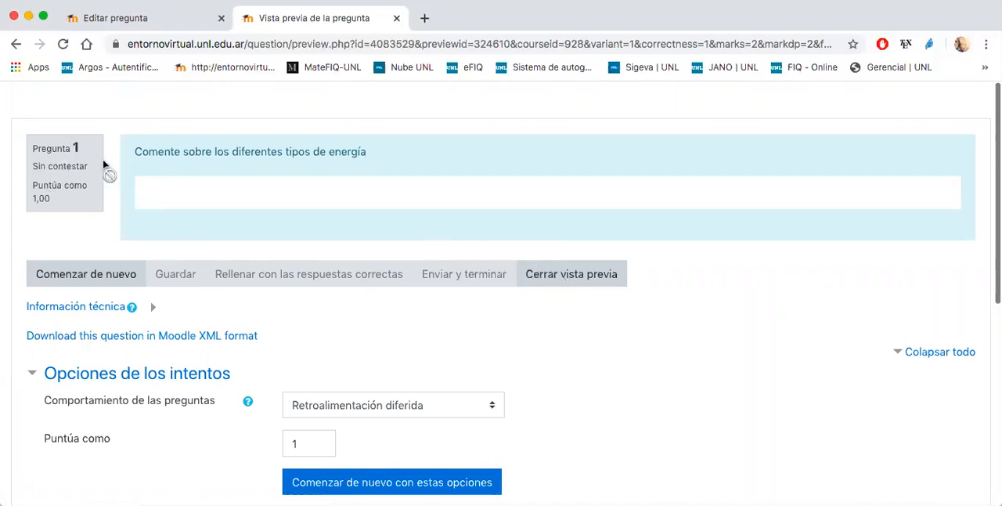
pyautogui.click(565, 280)
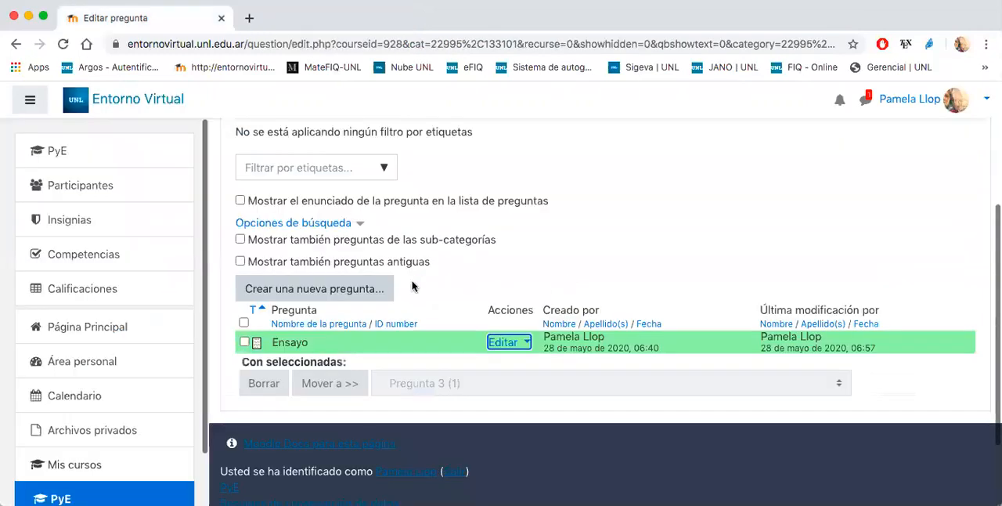
# - Open the question bank's category list and review the Cuestionario category with its Pregunta 1, 2 and 3 subcategories
pyautogui.scroll(5, 412, 286)
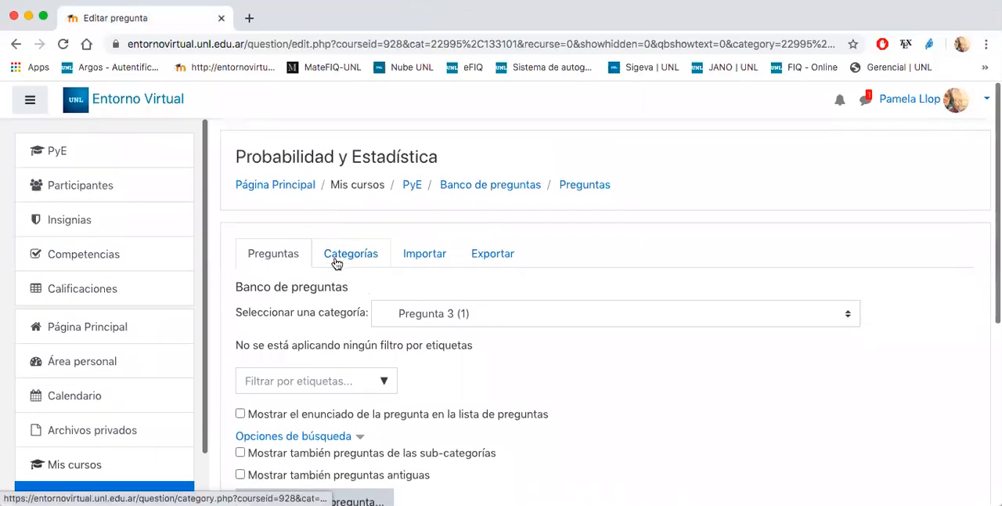
pyautogui.scroll(-3, 605, 250)
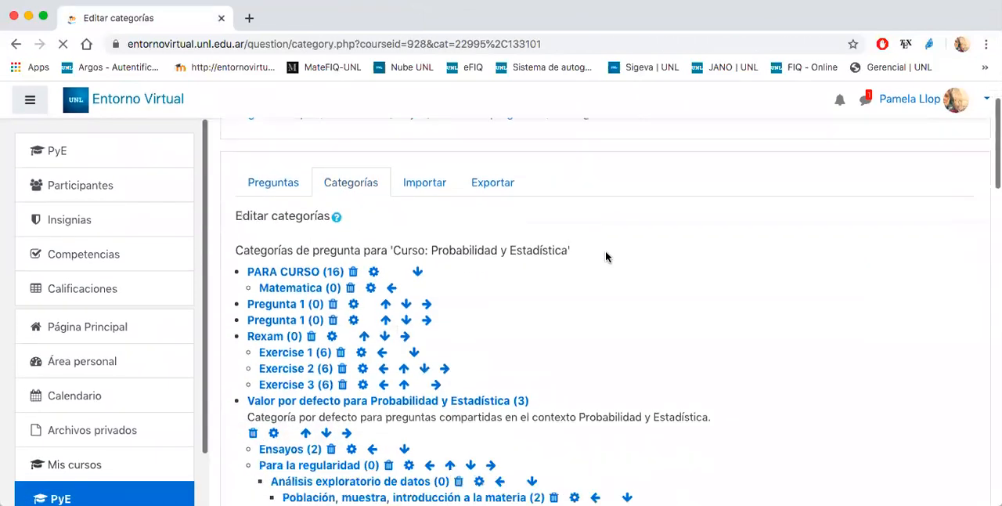
pyautogui.scroll(-10, 605, 256)
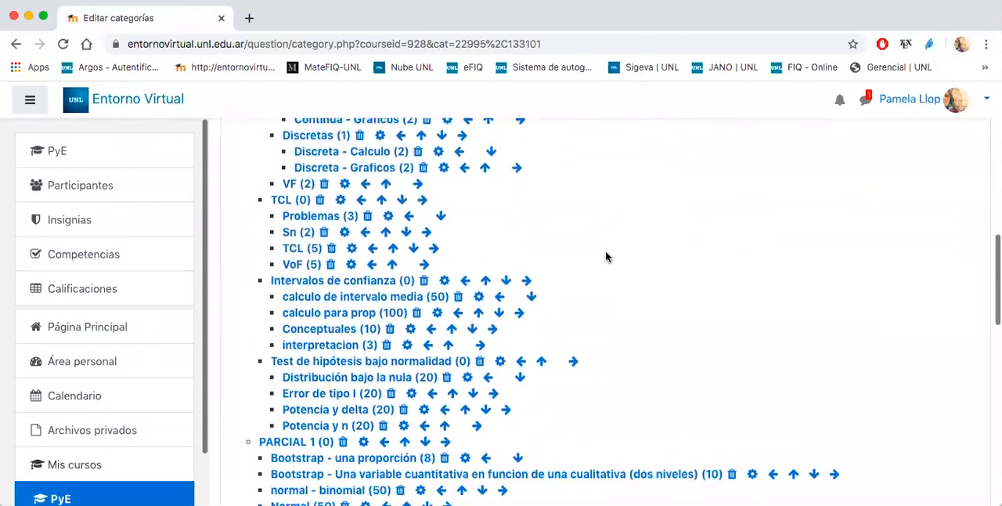
pyautogui.scroll(-5, 605, 256)
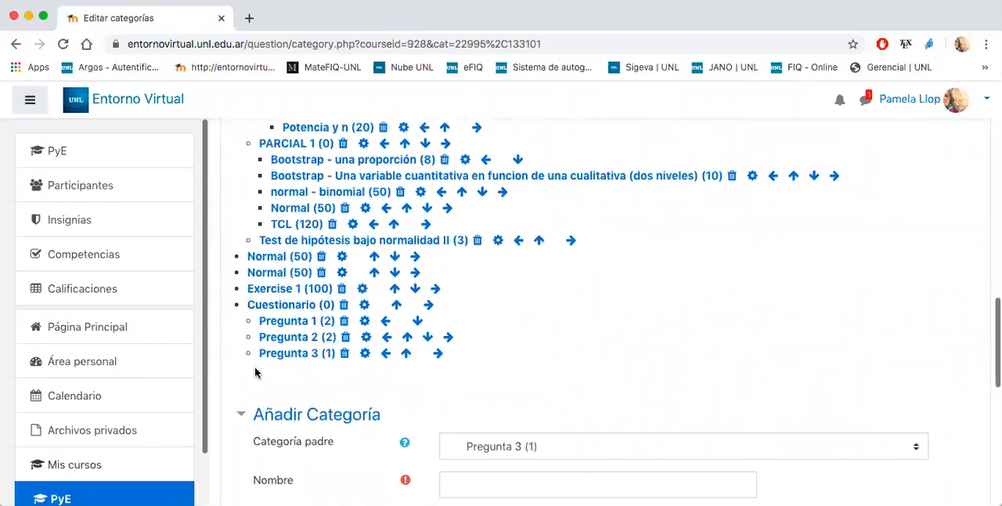